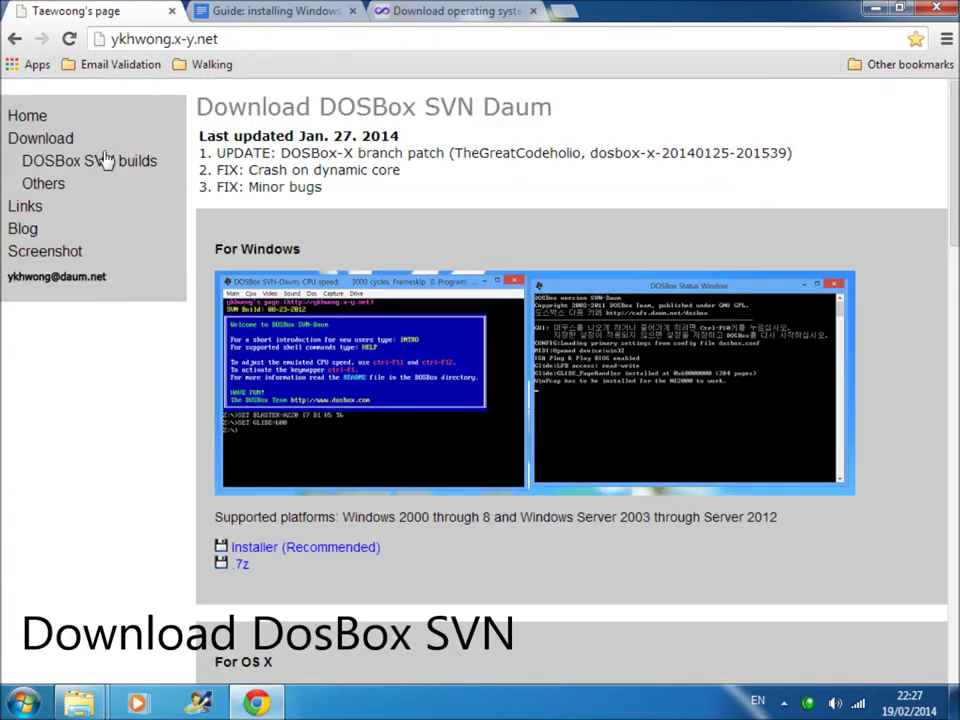
- Open the DOSBox SVN builds download page, then view the Windows 95 guide and download tabs
left_click(168, 27)
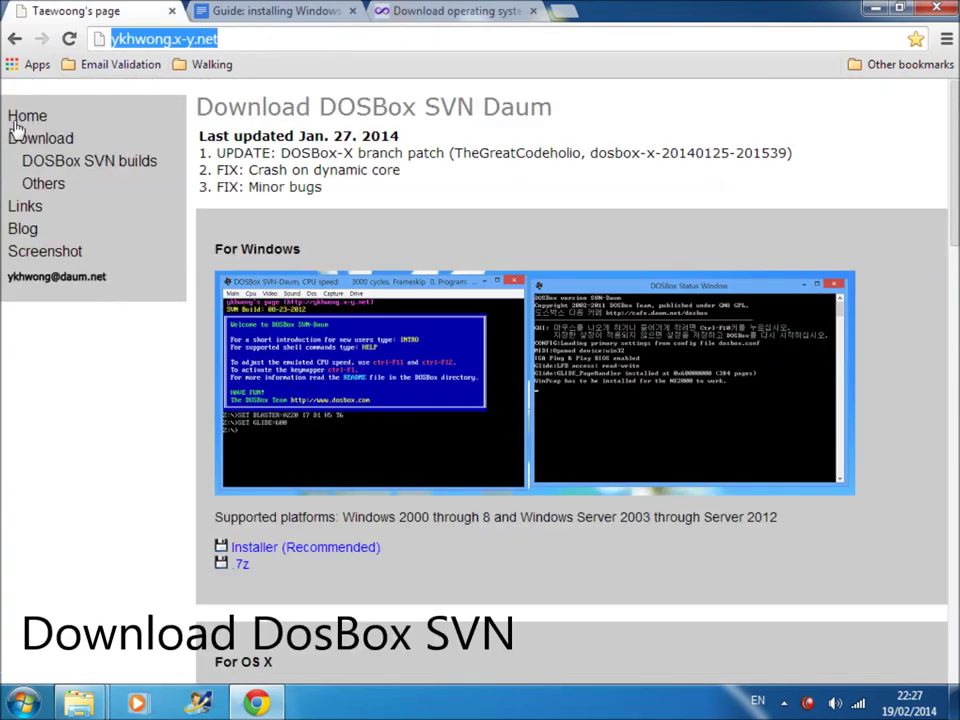
left_click(14, 117)
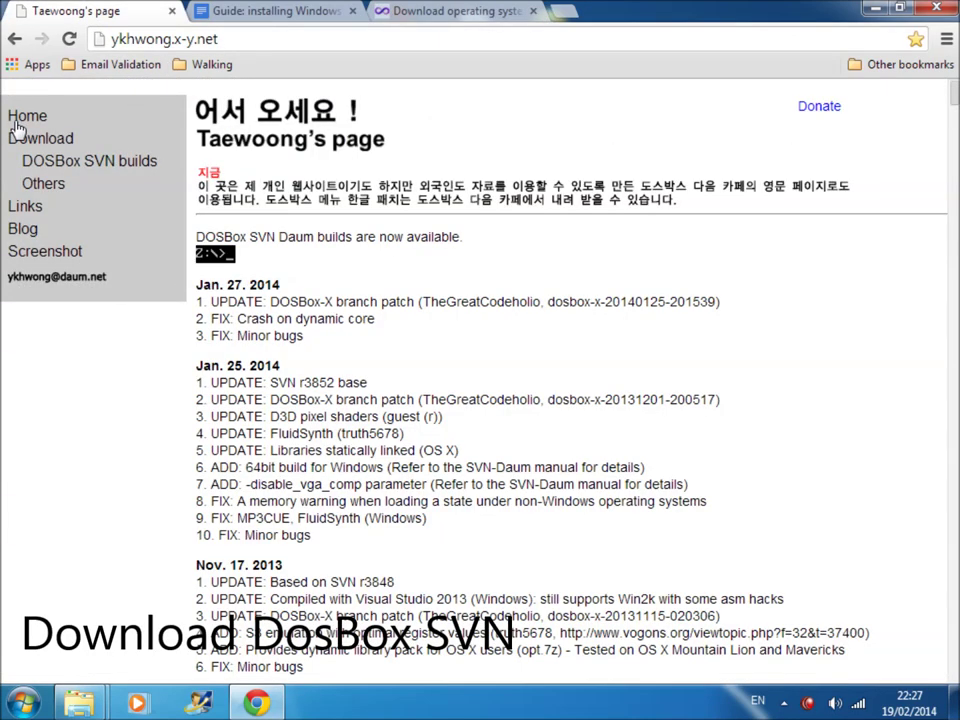
left_click(47, 166)
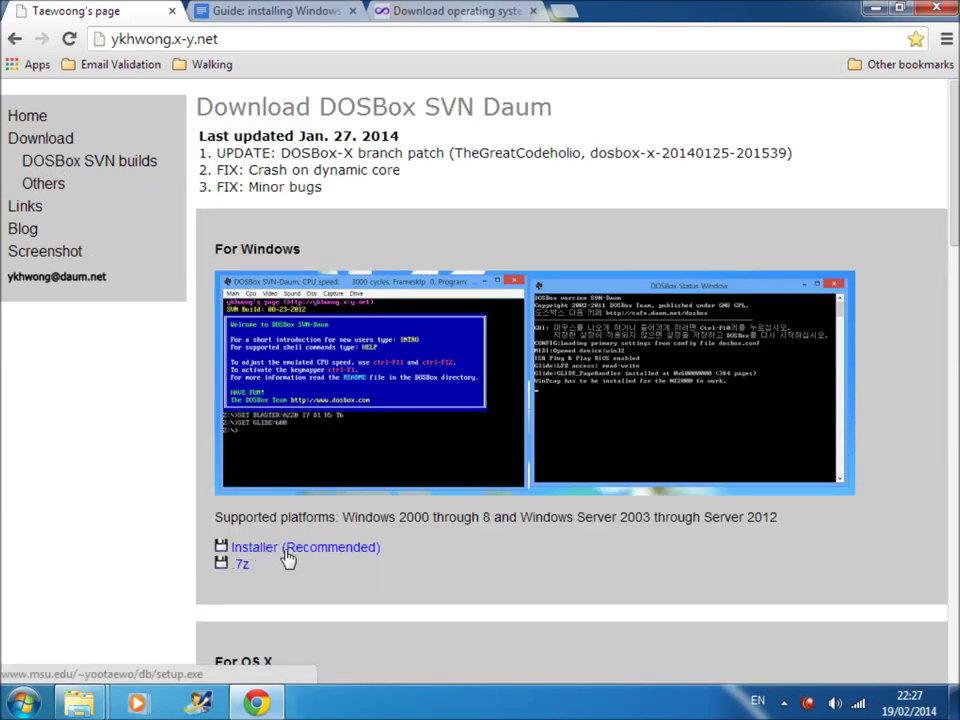
left_click(287, 9)
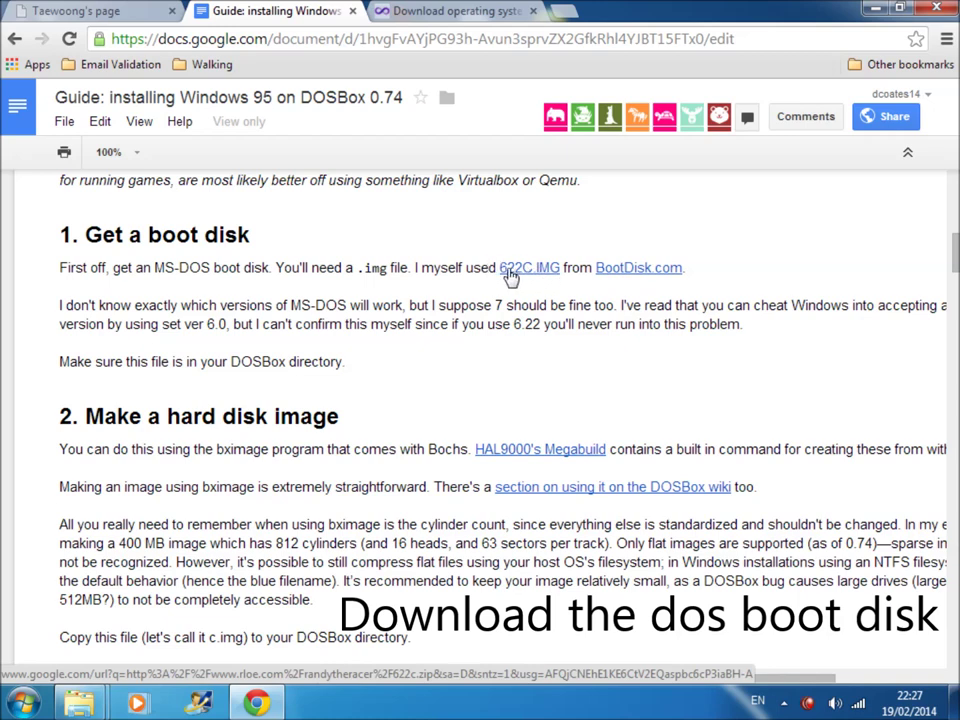
left_click(405, 11)
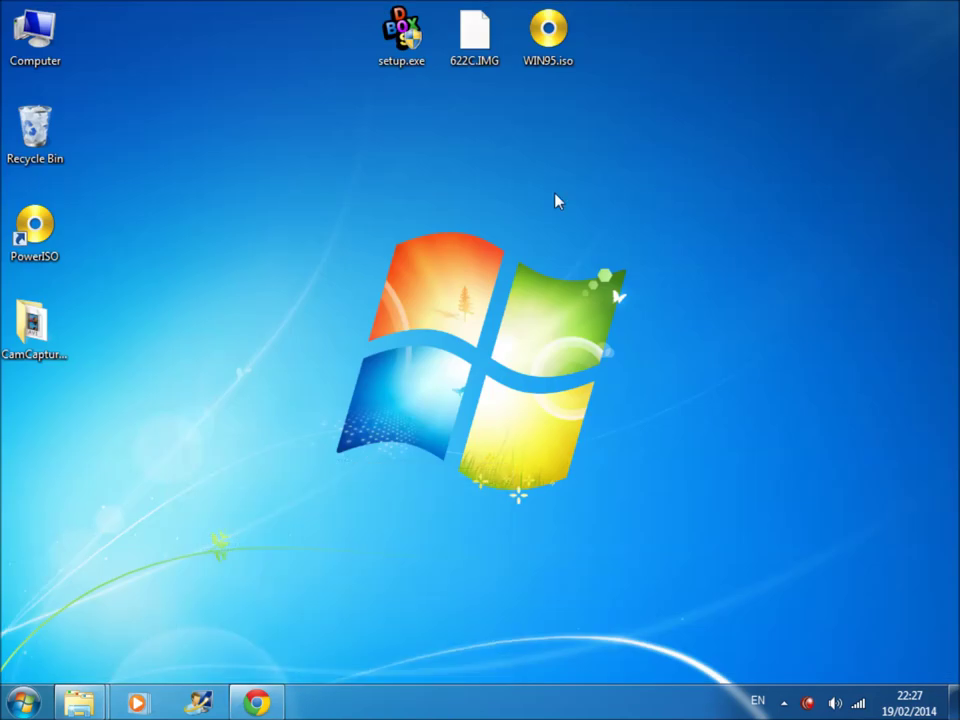
- Start the DOSBox SVN-Daum installer and accept its license agreement
mouse_move(401, 36)
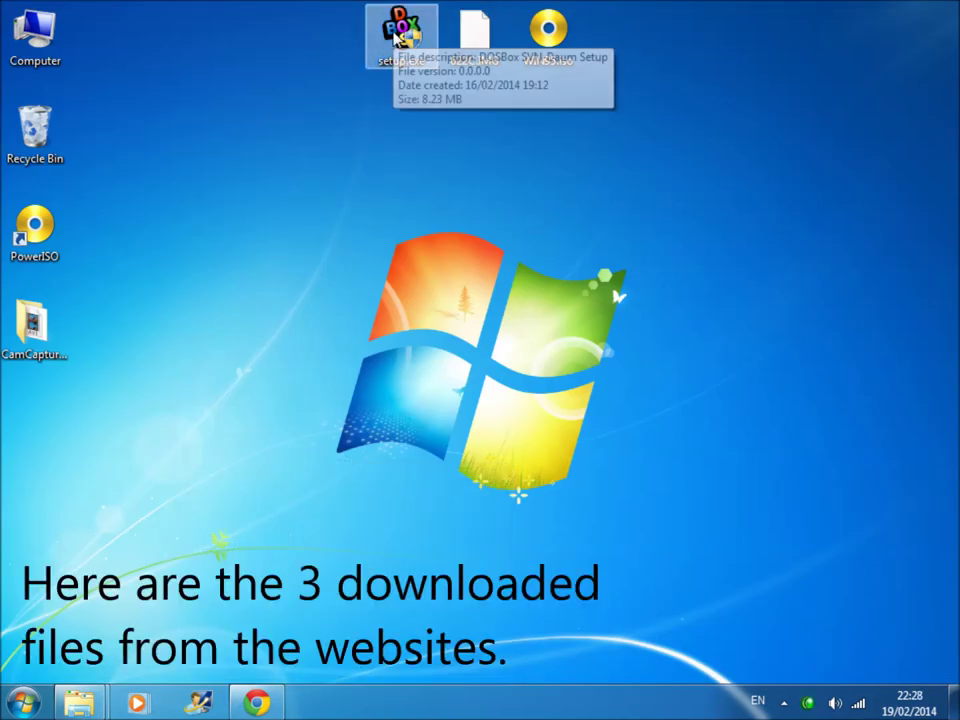
mouse_move(553, 37)
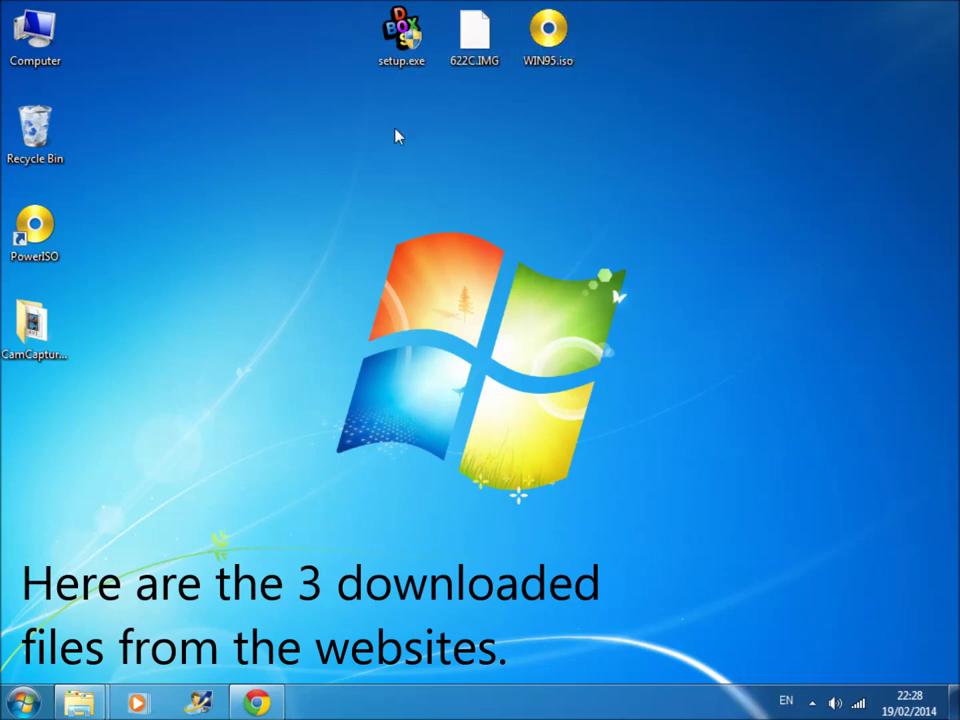
double_click(408, 35)
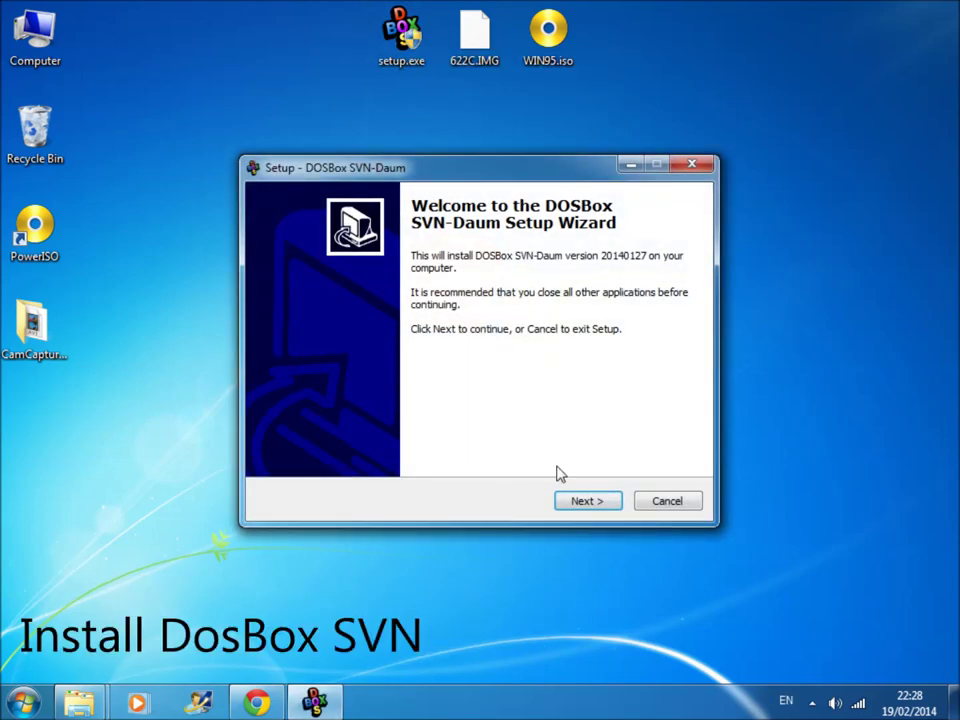
left_click(585, 507)
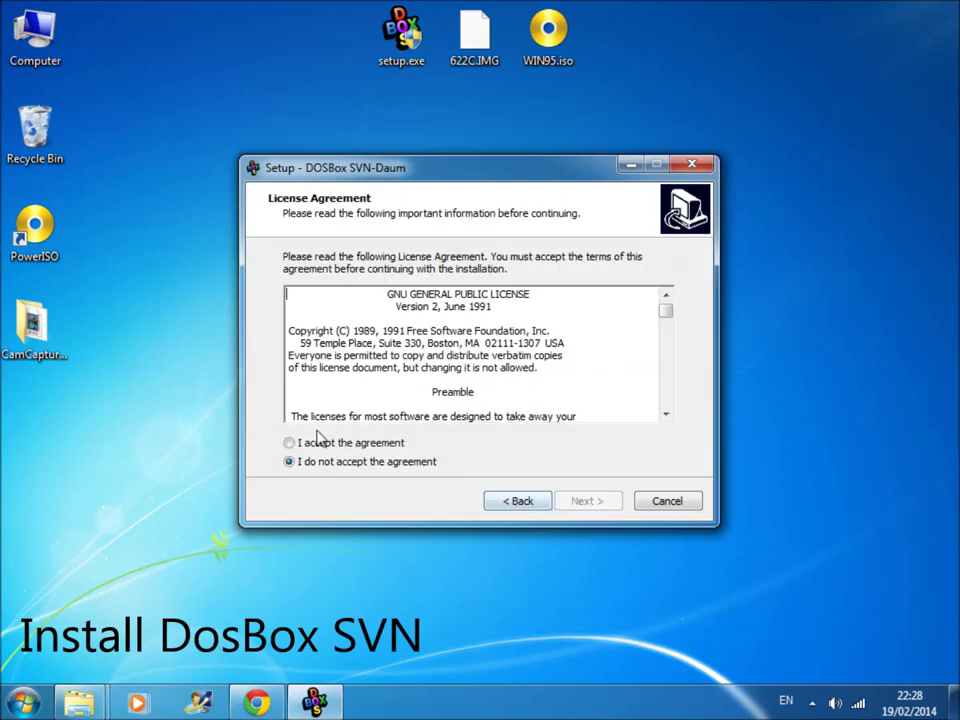
left_click(289, 443)
left_click(596, 505)
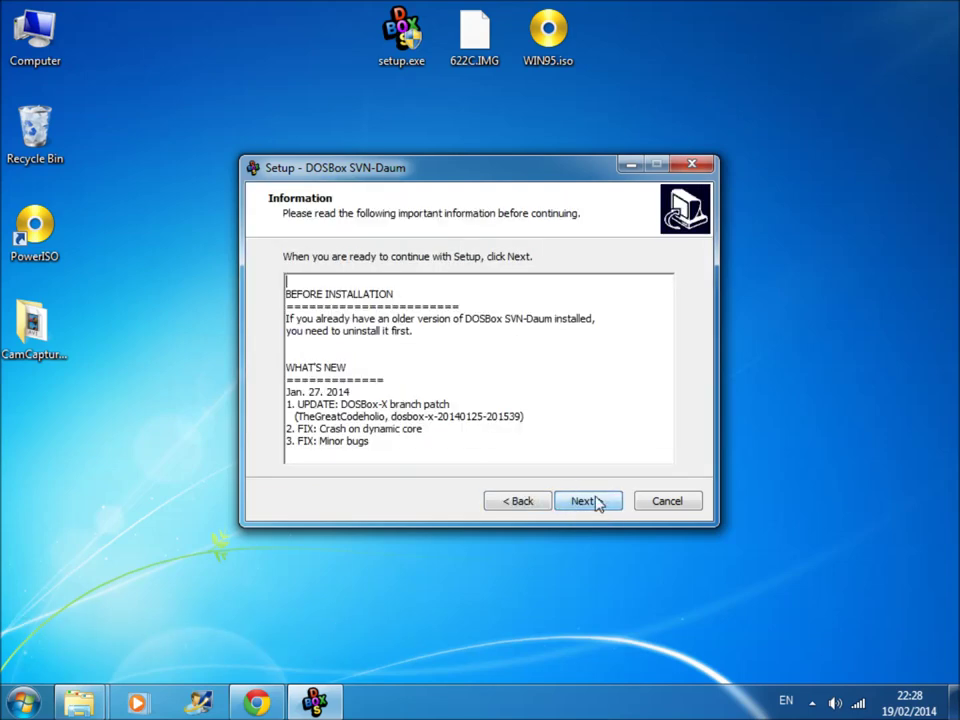
- Install to the default C:\Program Files (x86)\DOSBox SVN-Daum folder and finish without launching DOSBox
left_click(585, 503)
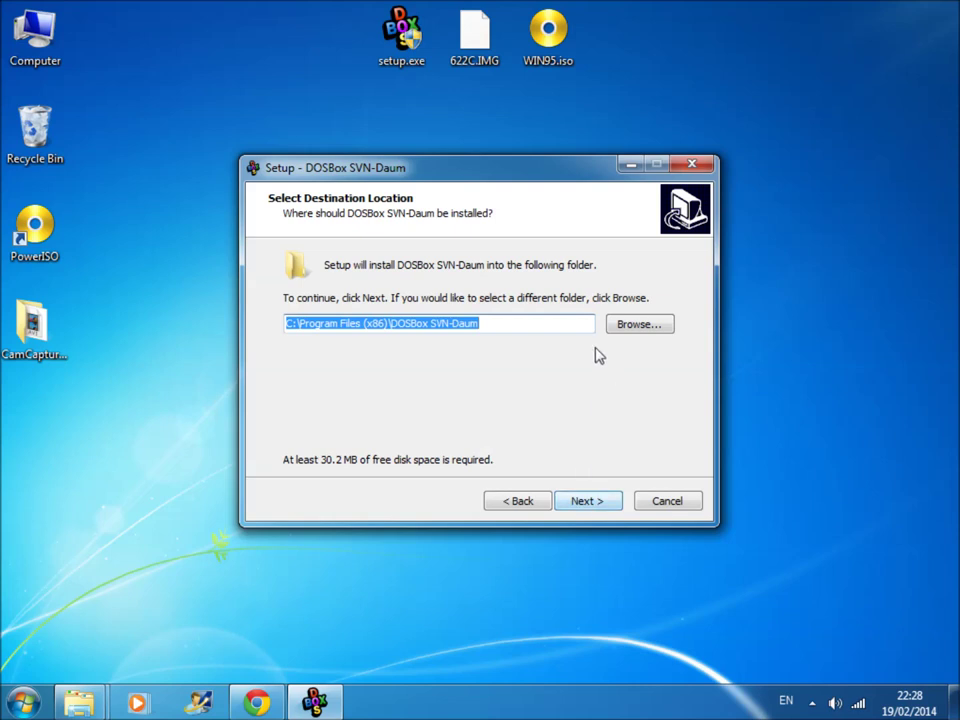
left_click(581, 501)
left_click(594, 506)
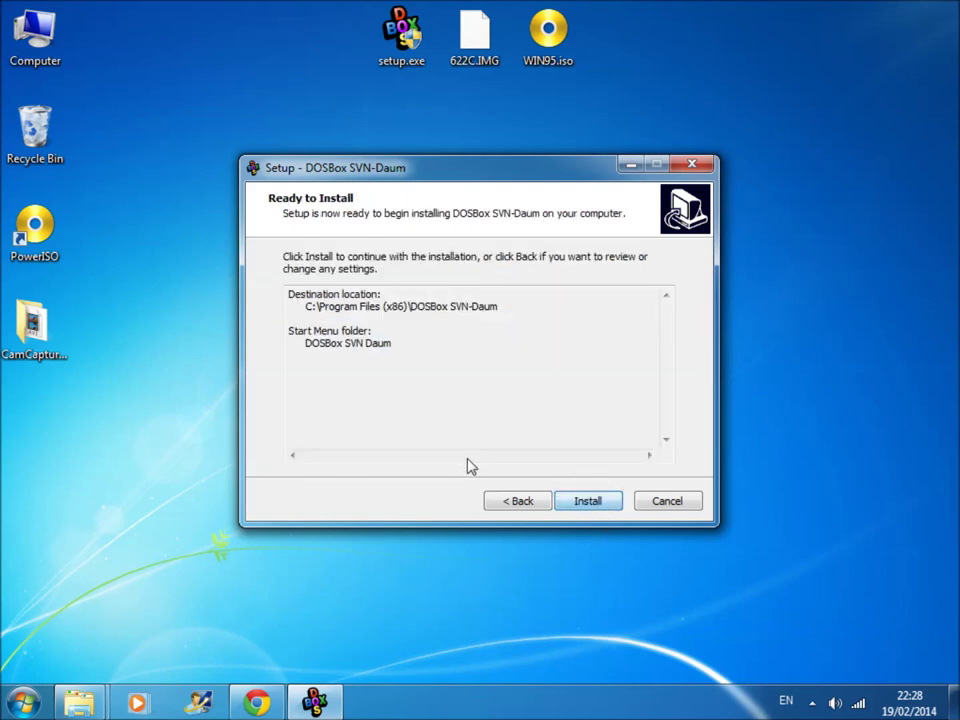
left_click(591, 511)
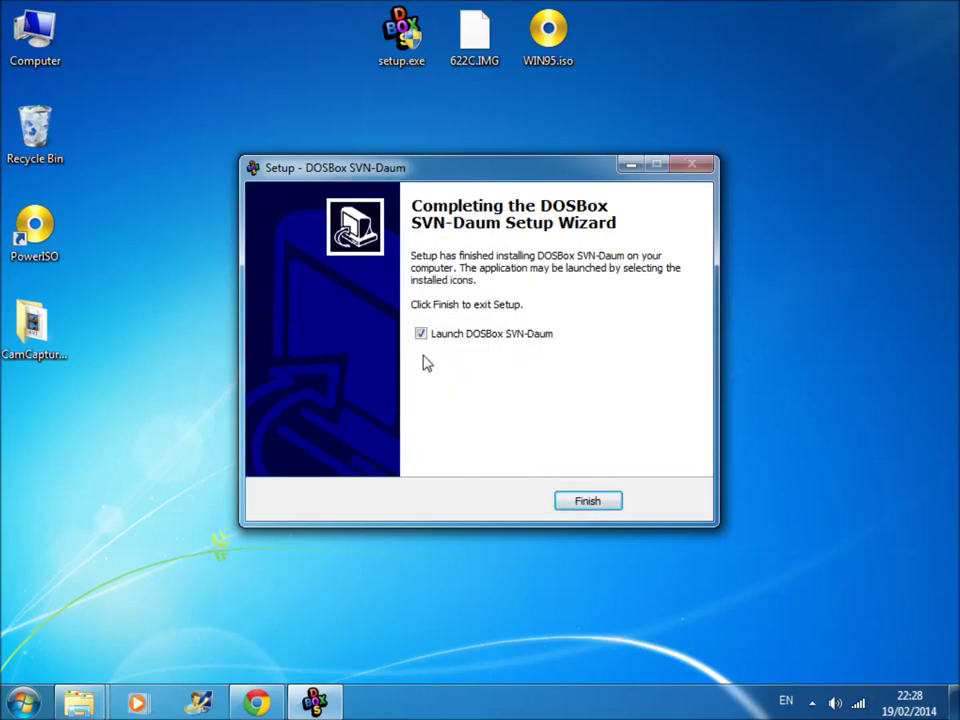
left_click(423, 336)
left_click(580, 500)
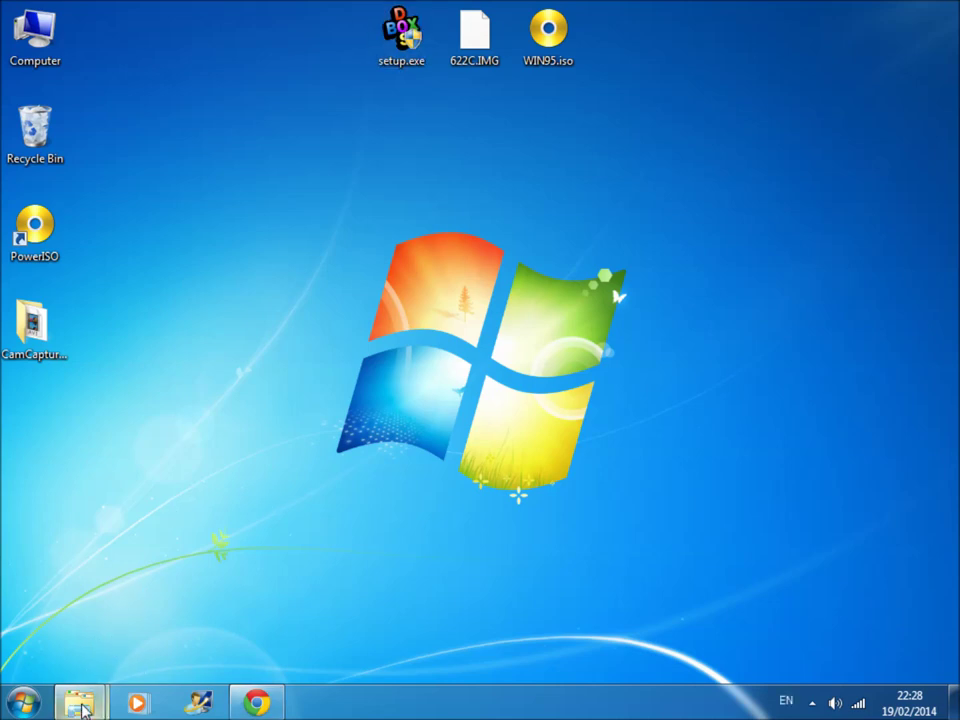
- Send dosbox.exe from the DOSBox SVN-Daum folder to the desktop as a shortcut
mouse_move(83, 709)
left_click(274, 600)
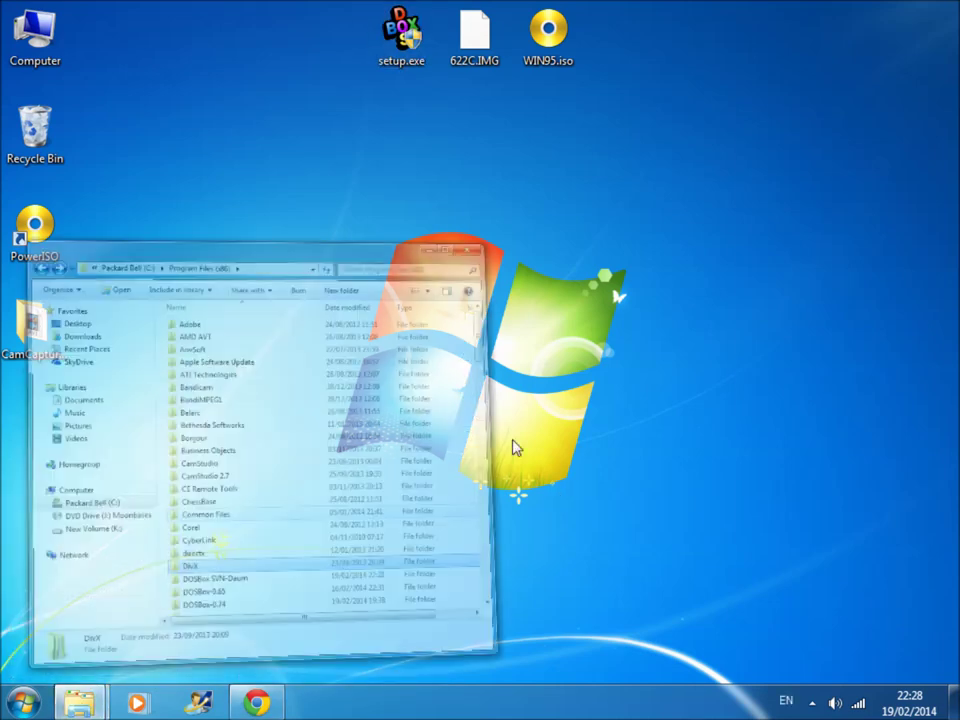
double_click(260, 536)
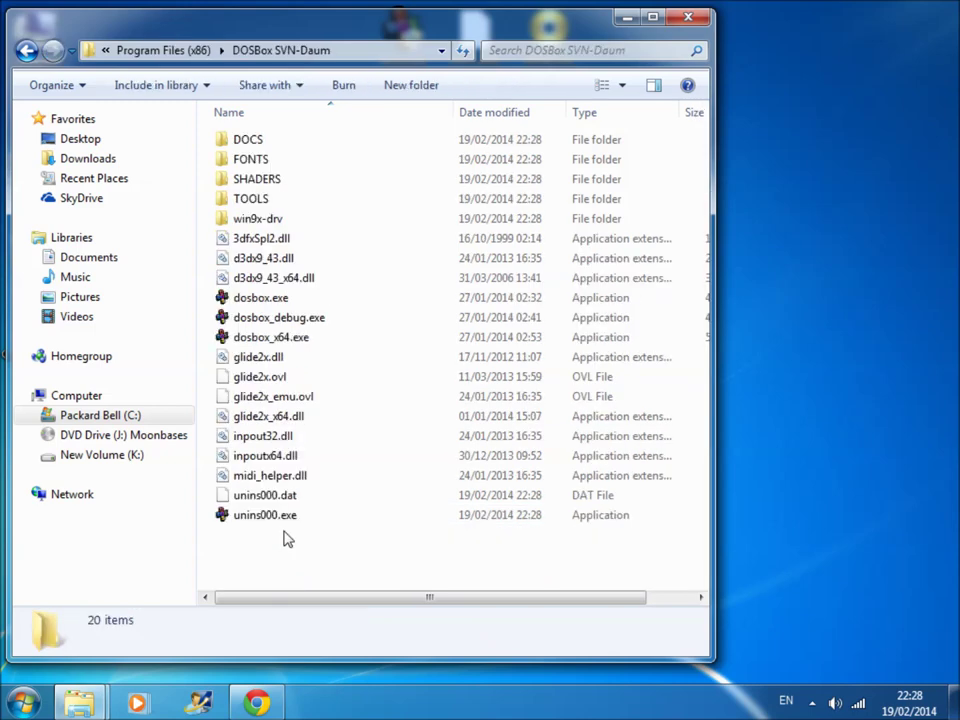
right_click(285, 297)
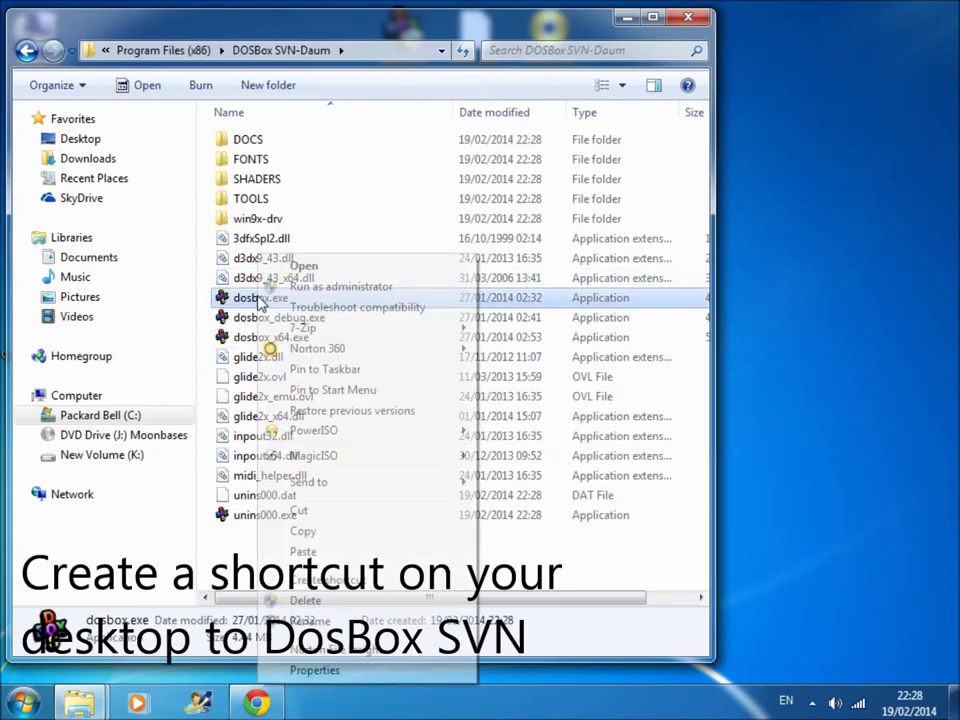
mouse_move(454, 489)
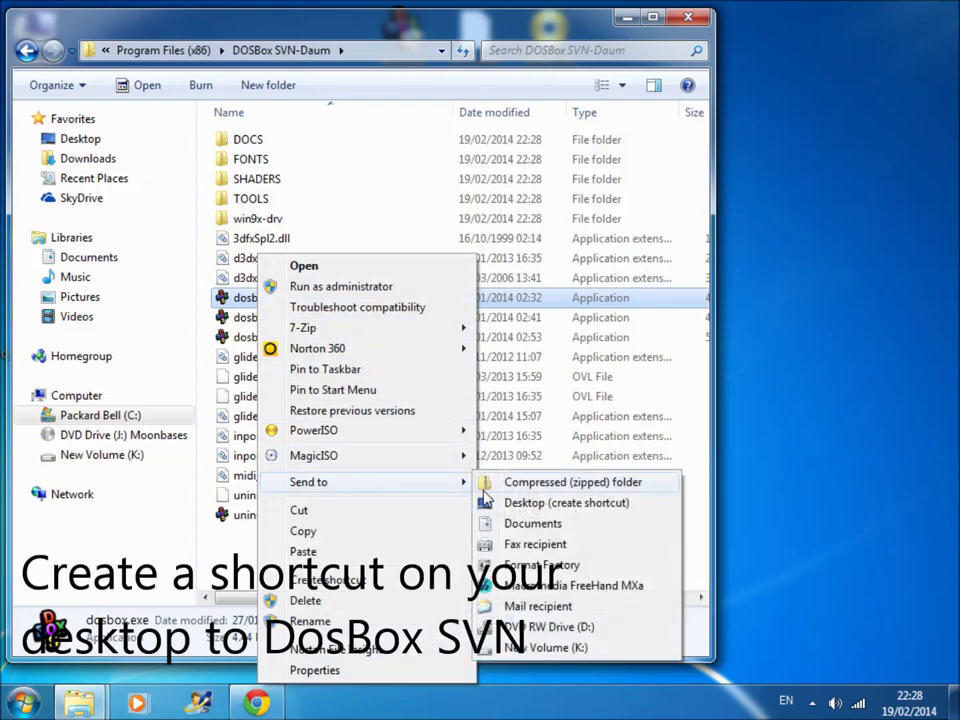
left_click(520, 504)
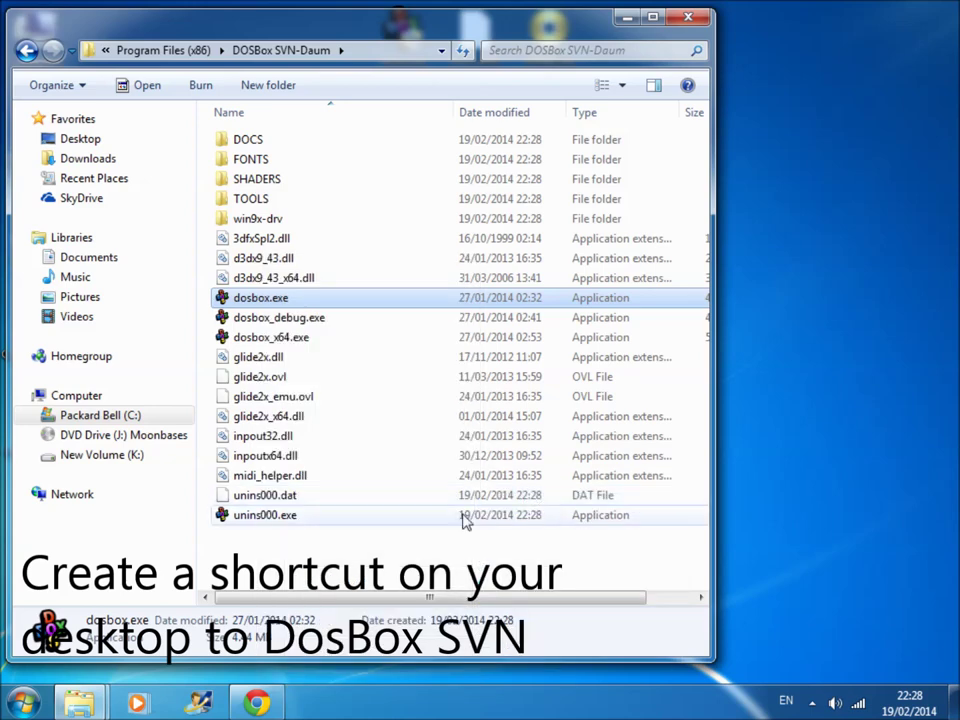
- Move the dosbox.exe shortcut beside setup.exe and launch DOSBox from it
left_click(383, 562)
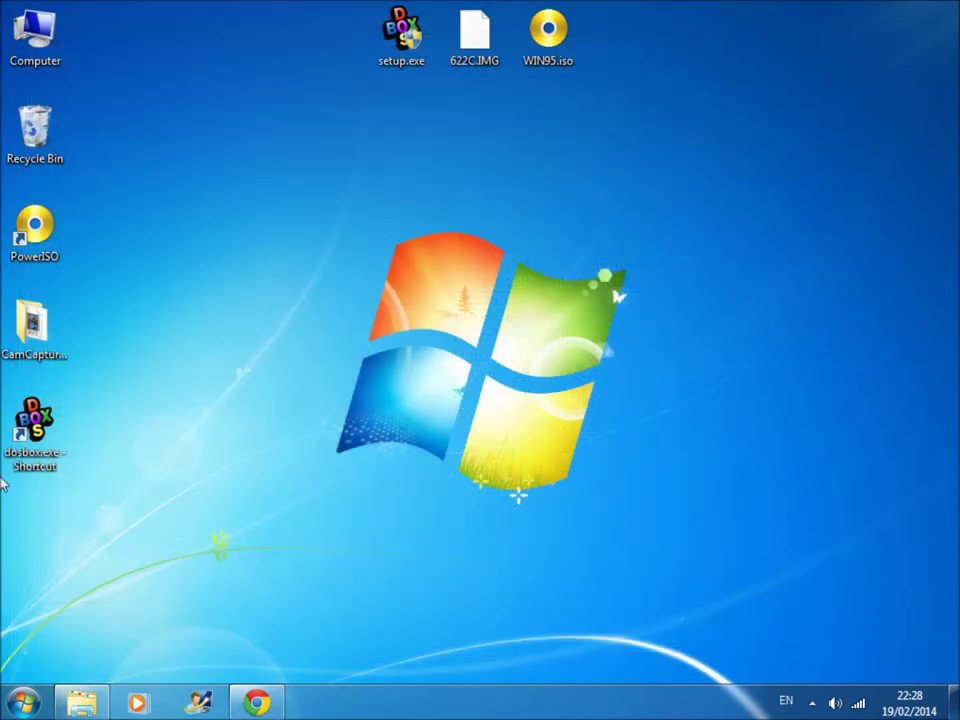
left_click_drag(32, 428, 322, 32)
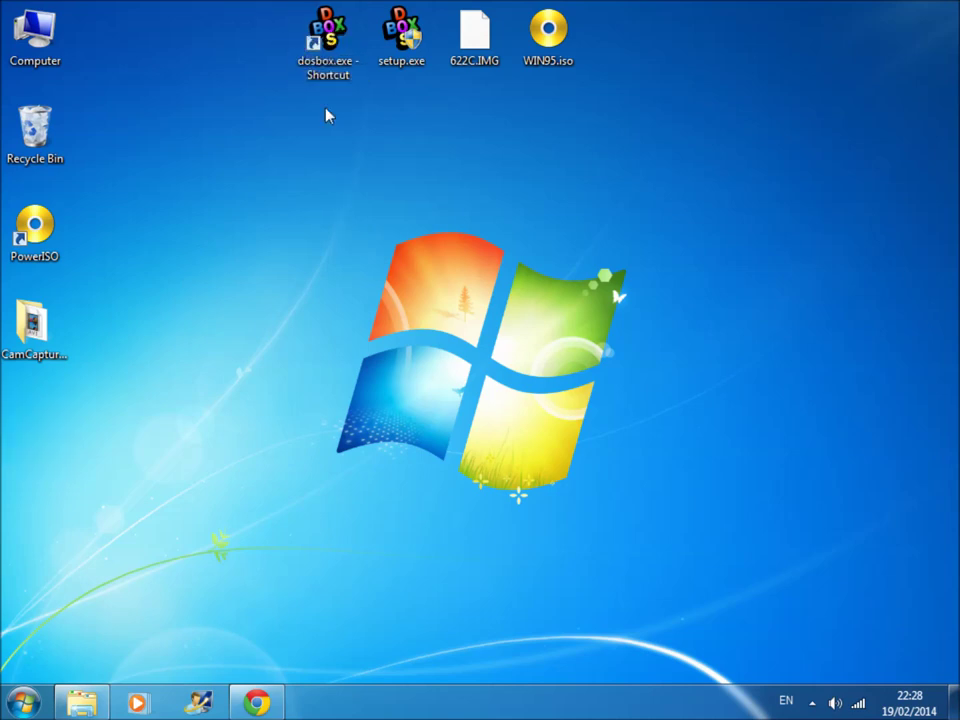
double_click(327, 38)
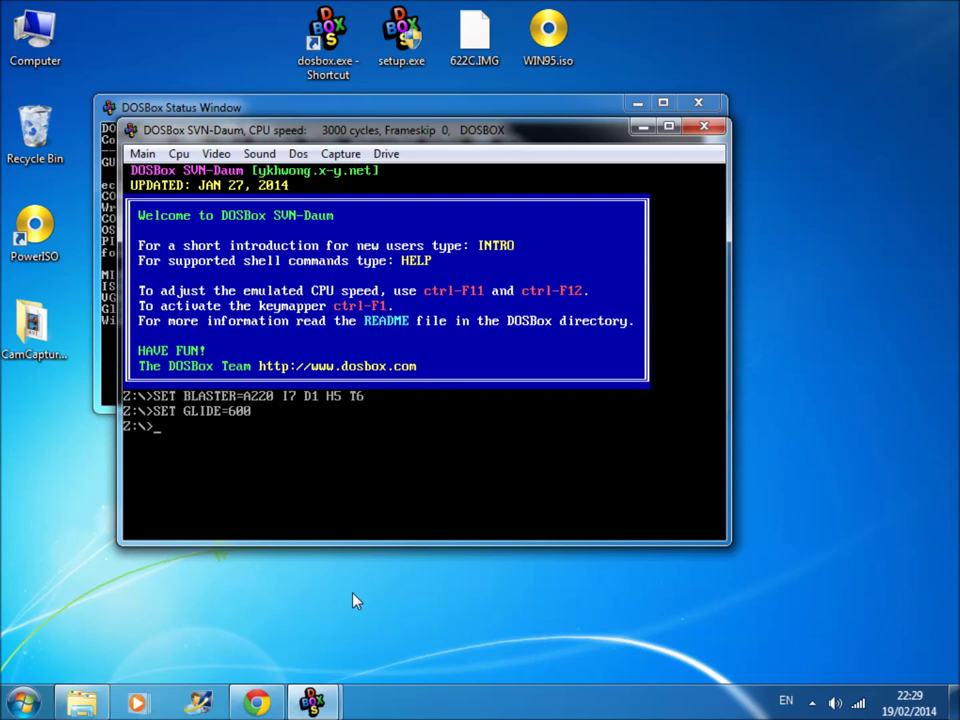
- Run imgmake windows95.img -t hd -size 1024 -nofs to create a 1 GB disk image
type("imgmake")
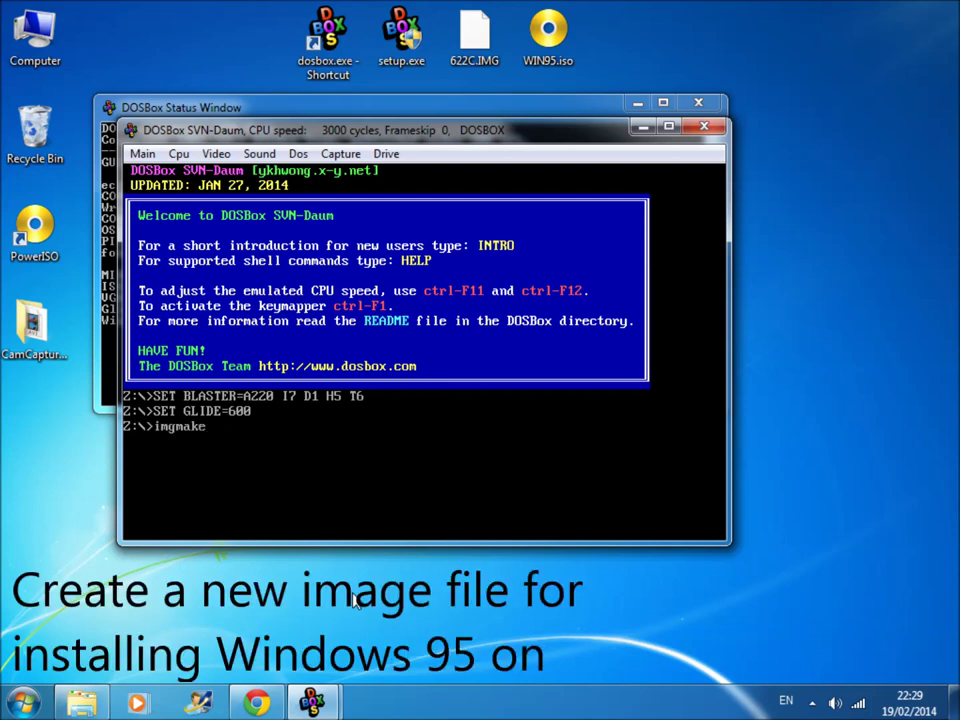
type(" windows95.img")
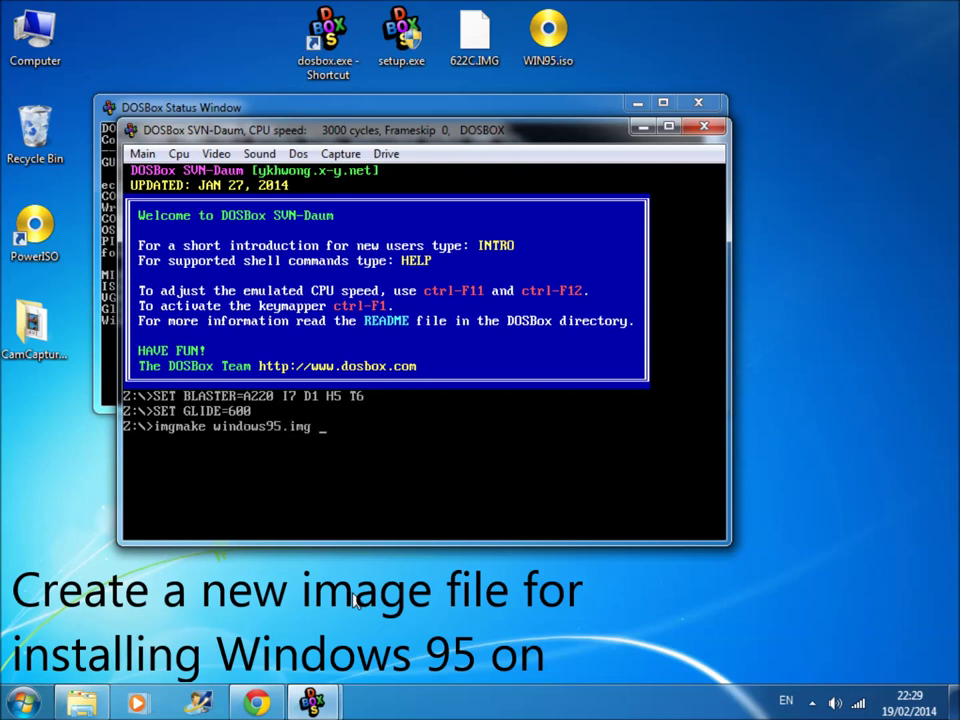
type(" -t hd -sizze 1024 -nofs")
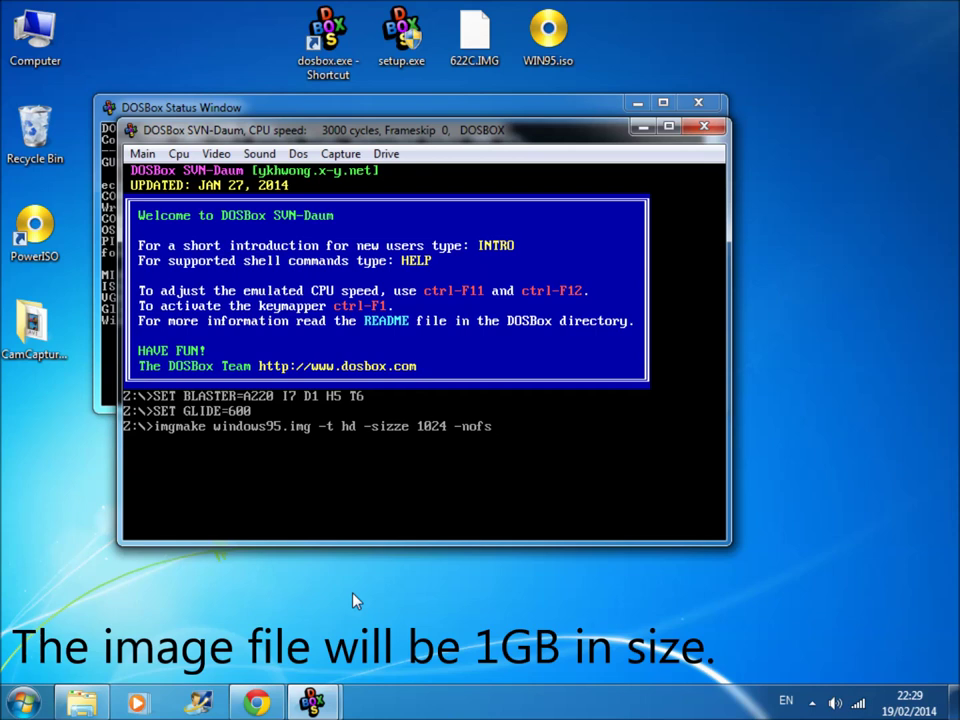
key("BackSpace")
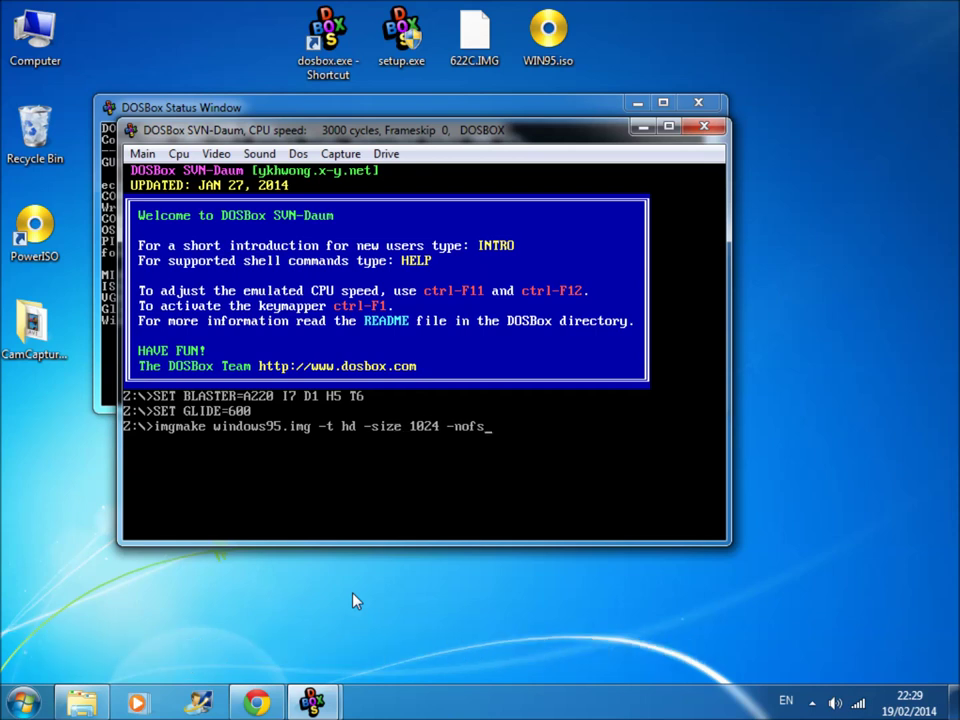
key("Return")
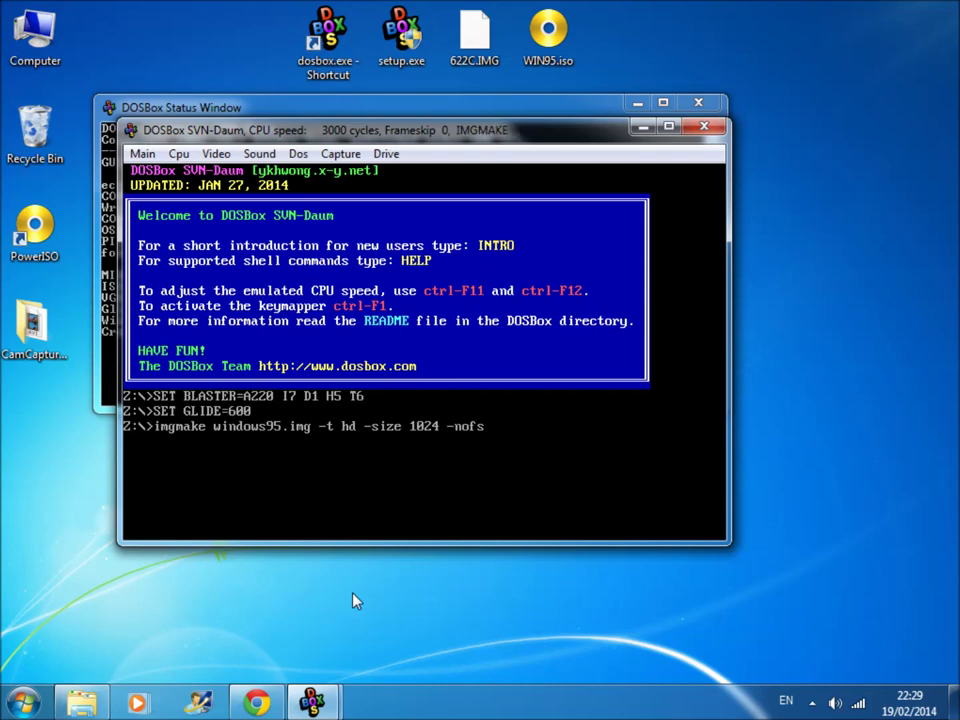
- Confirm windows95.img is in the DOSBox SVN-Daum folder, then close the folder and DOSBox
left_click(81, 698)
left_click(82, 704)
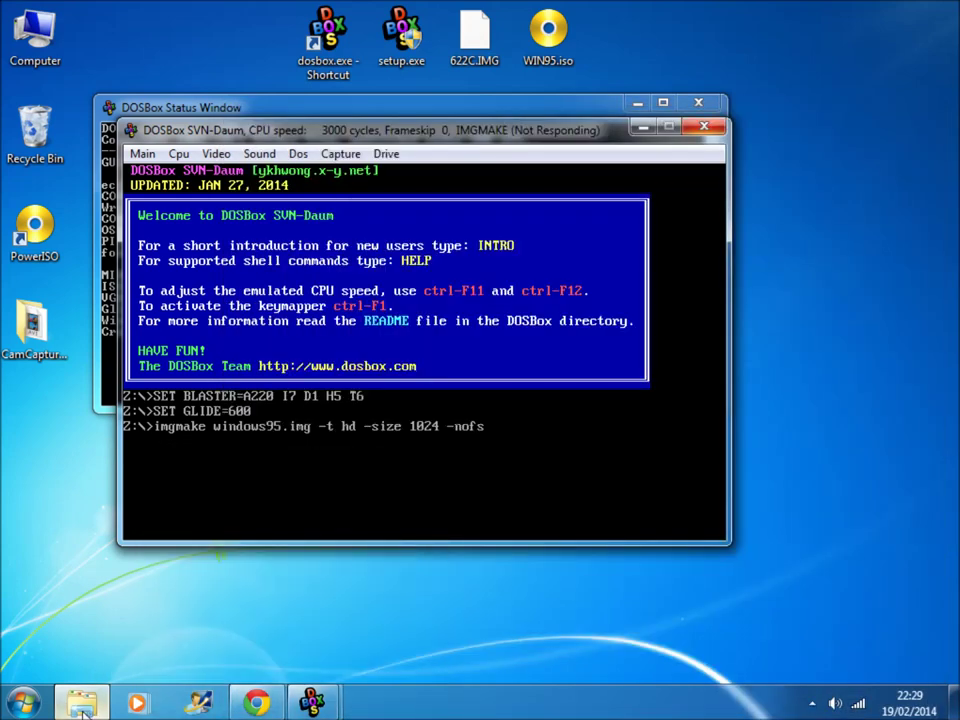
left_click(83, 708)
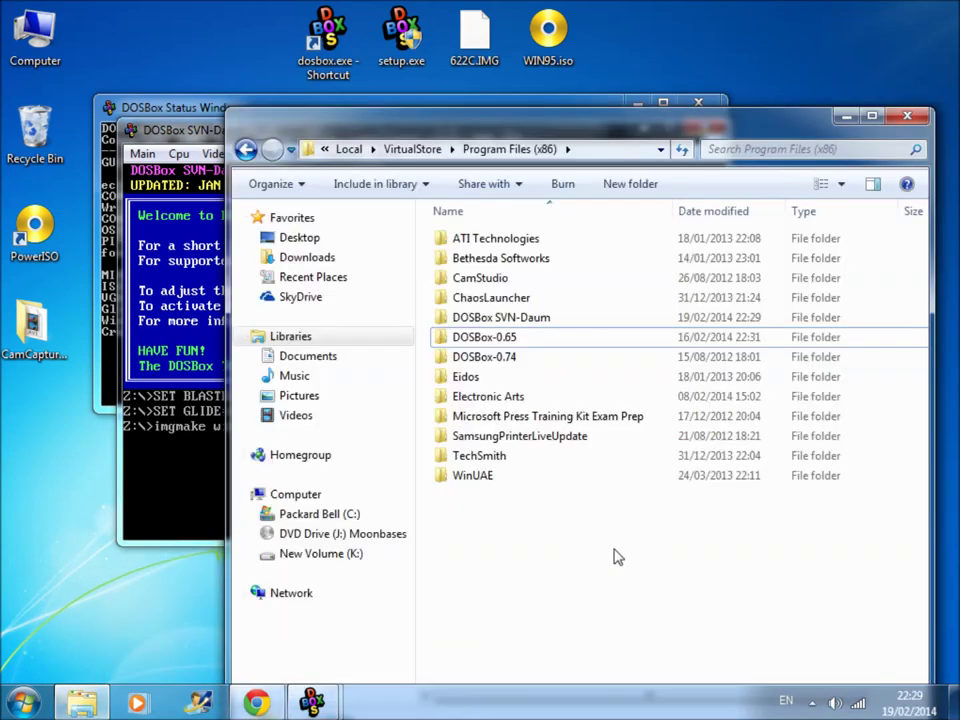
double_click(535, 319)
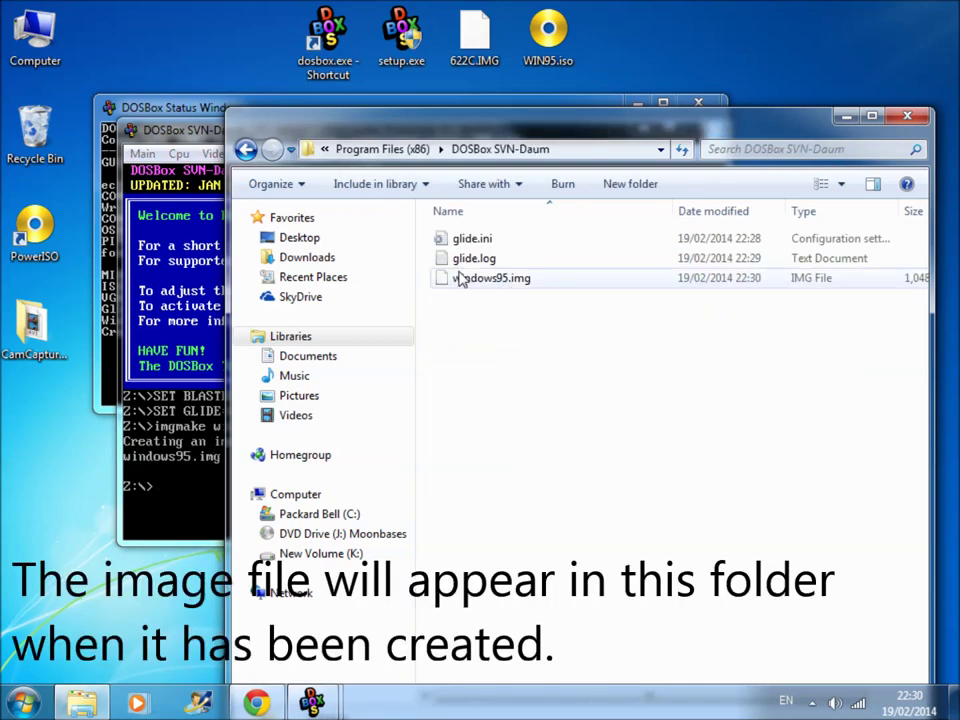
mouse_move(505, 290)
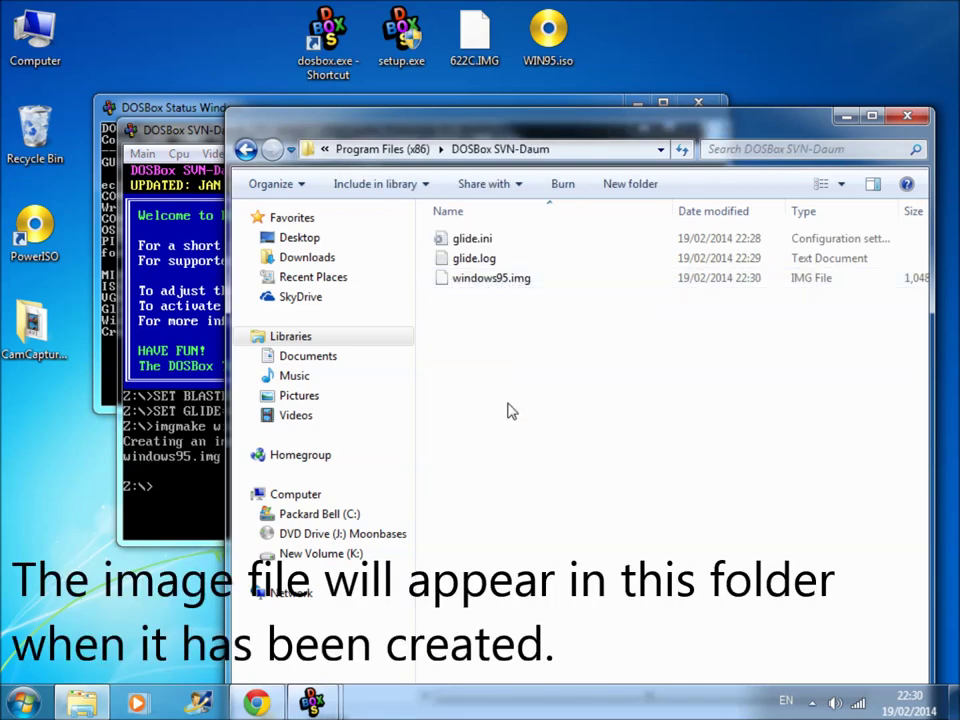
left_click(847, 115)
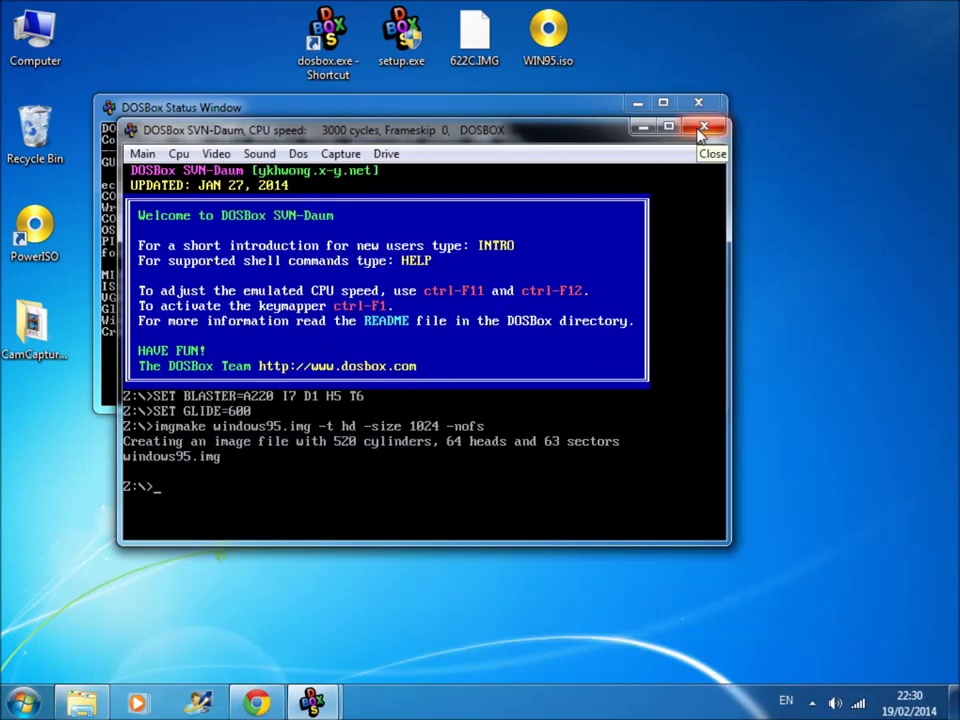
left_click(703, 128)
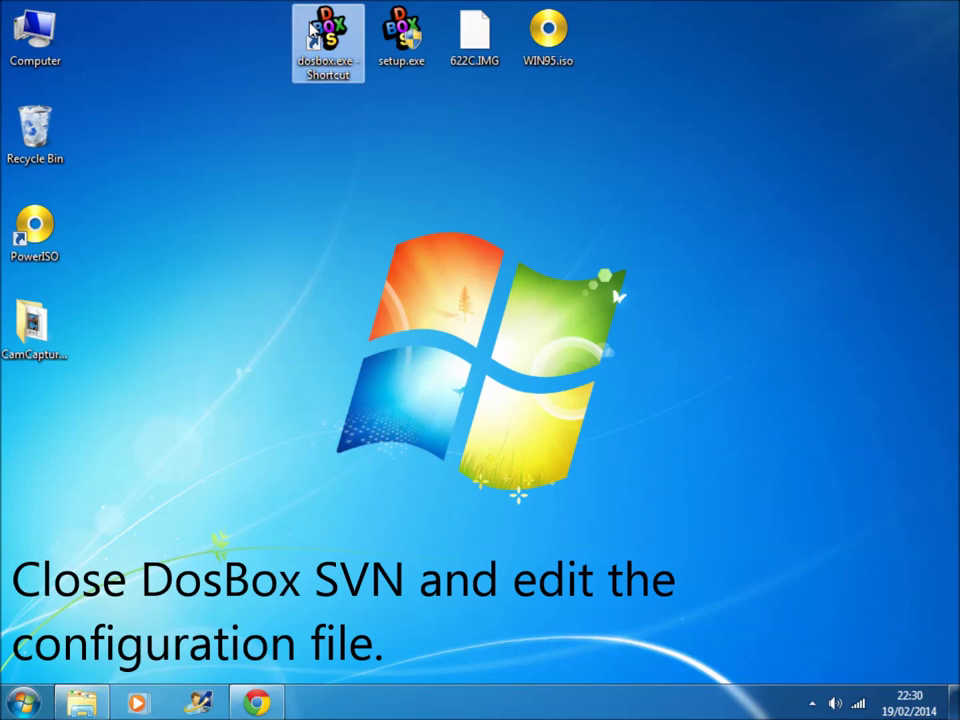
- Open the DOSBox configuration file from the TOOLS folder of the DOSBox install
right_click(311, 24)
left_click(360, 78)
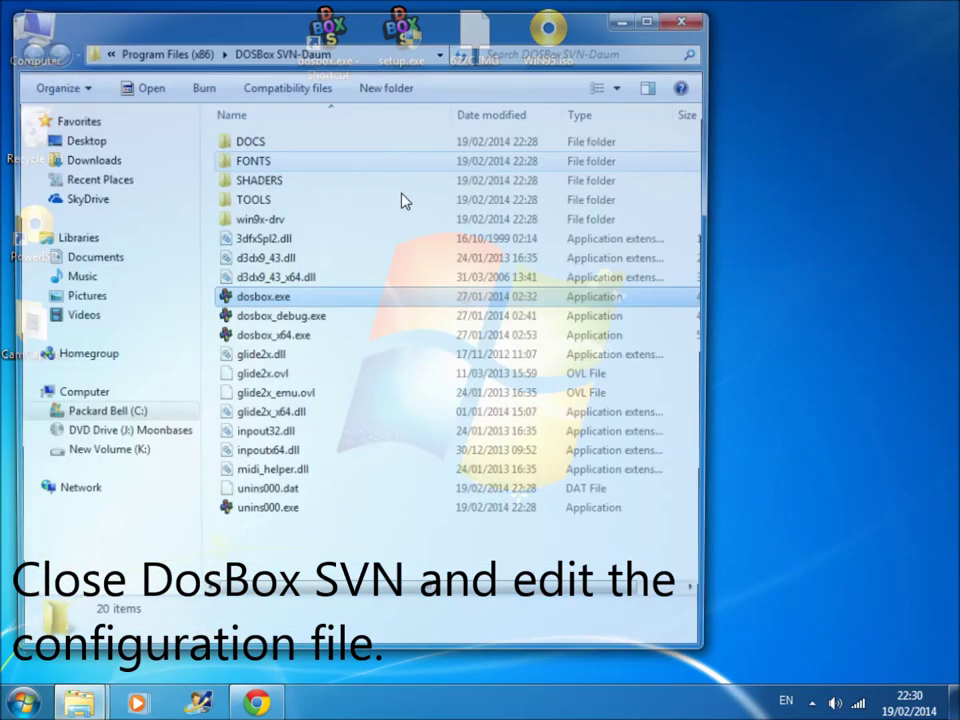
double_click(289, 199)
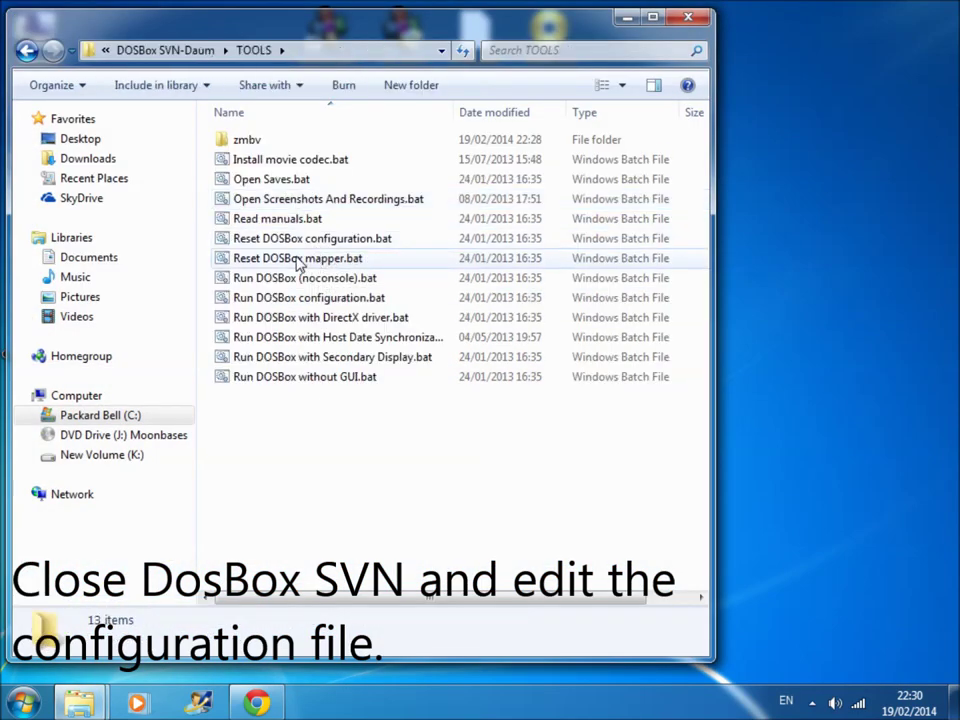
double_click(316, 300)
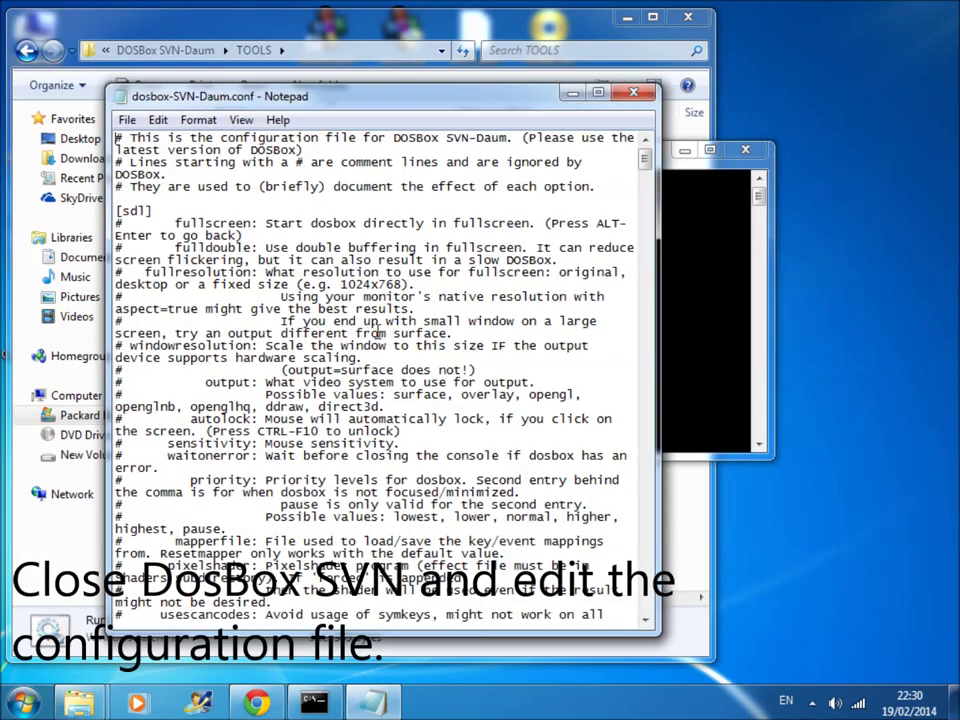
- Add imgmount lines for 622c.img as floppy 0 and windows95.img as hard disk 2, then save and close
left_click_drag(645, 160, 638, 615)
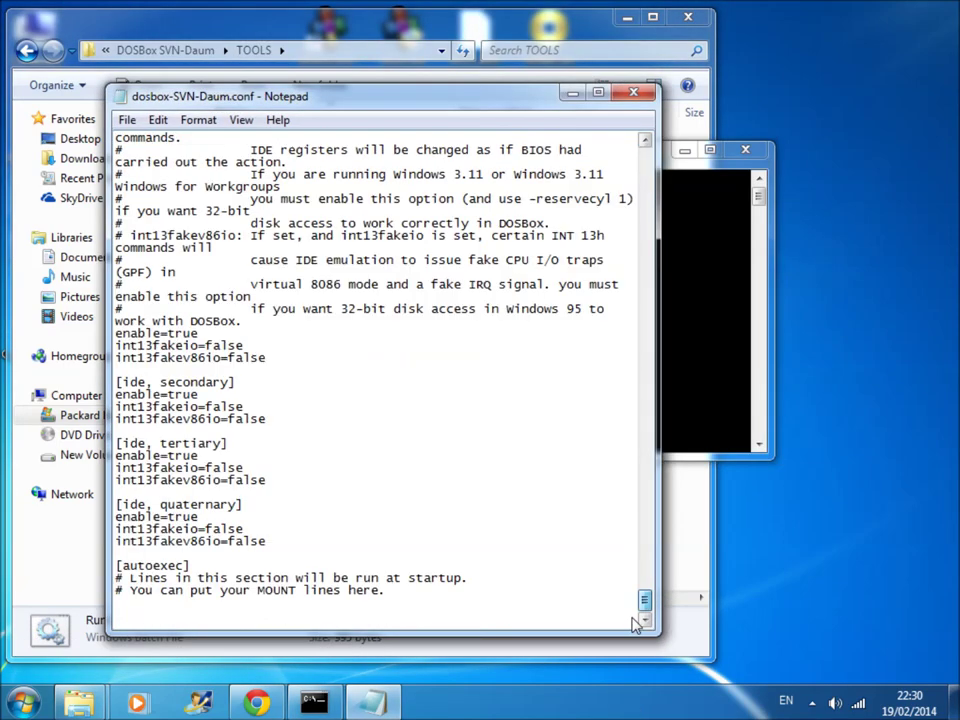
left_click(422, 613)
type("imgmount 0 622c.img -t flo")
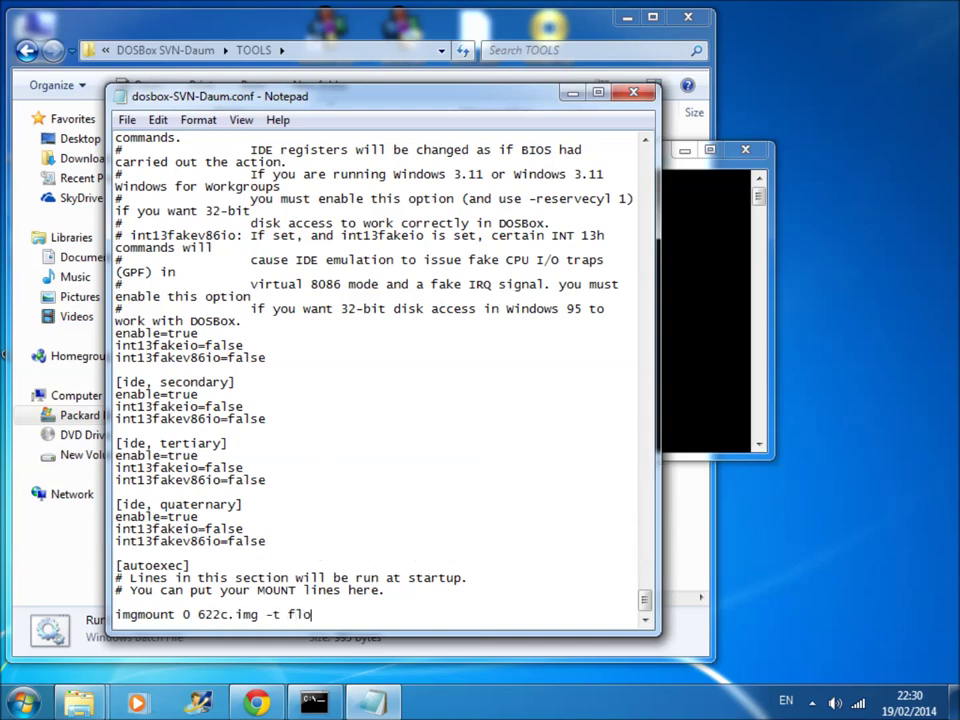
type("-")
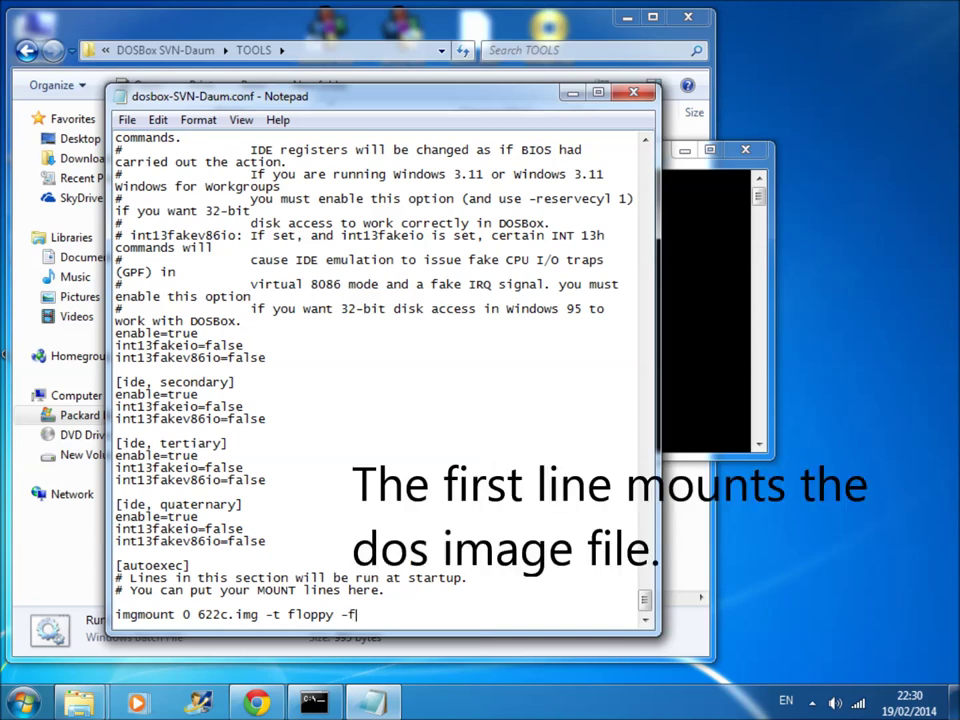
type("fs none")
key("Return")
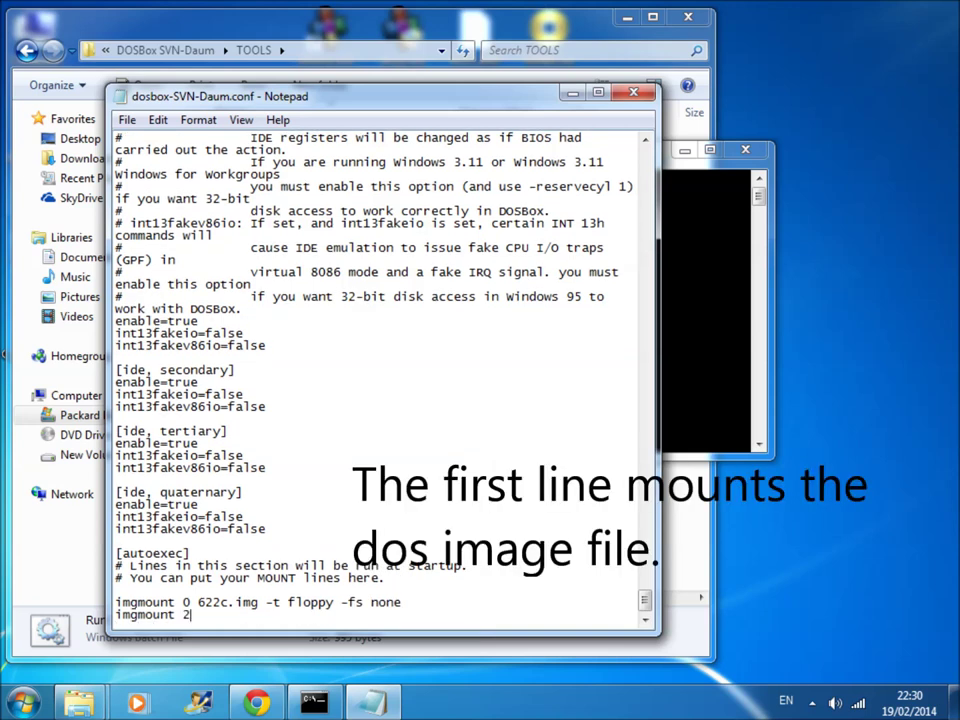
type("imgmount 2 windows95.img -size 512,63,64,520 -t")
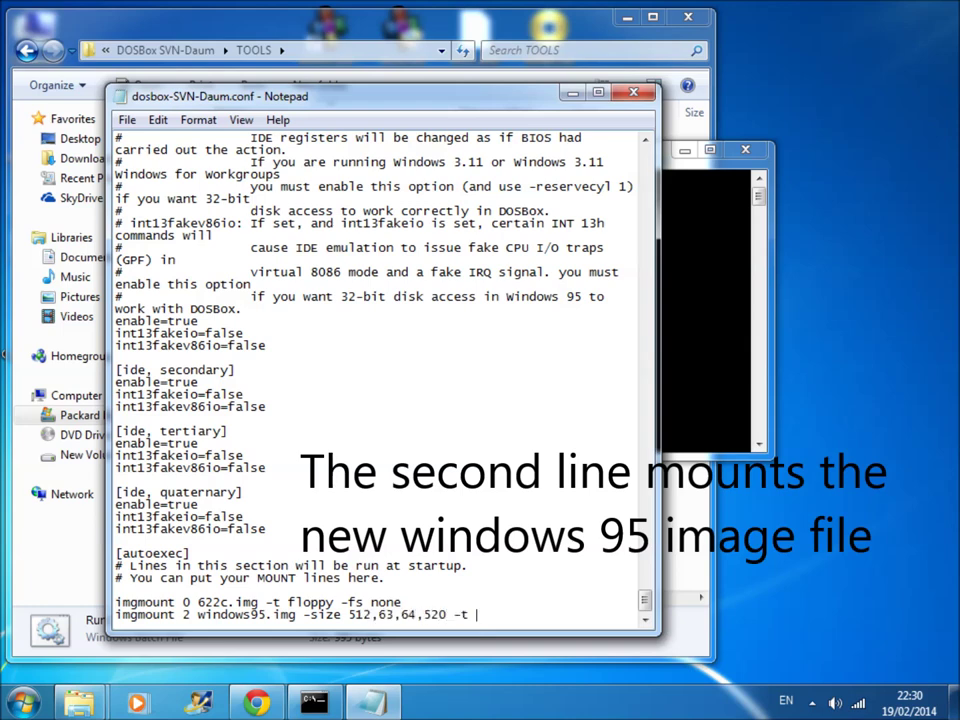
type("hdd -fs")
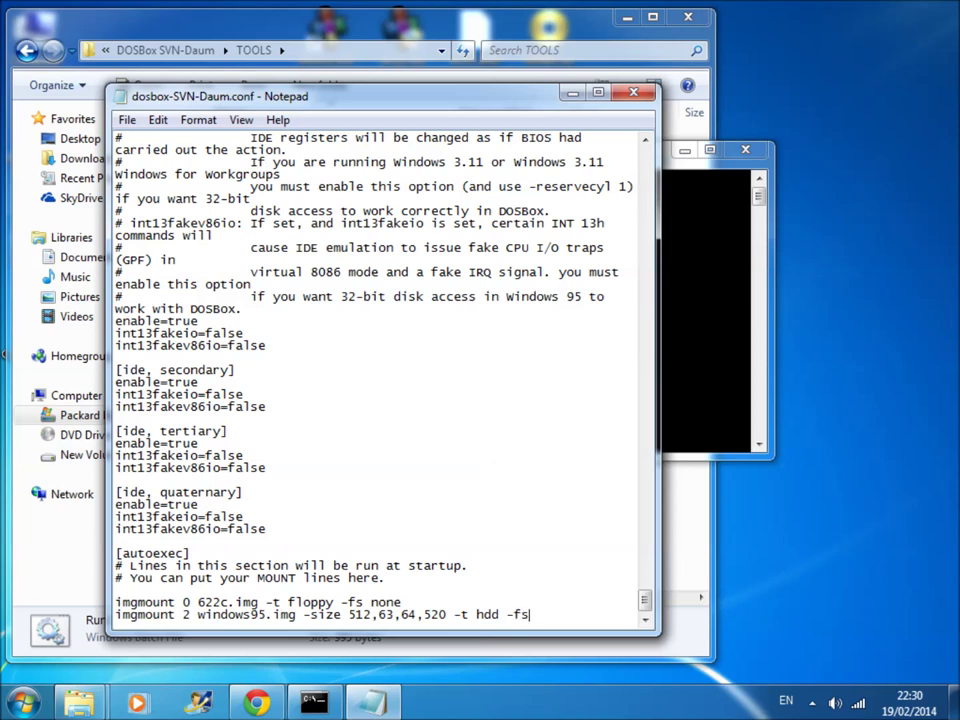
type(" none")
left_click(127, 122)
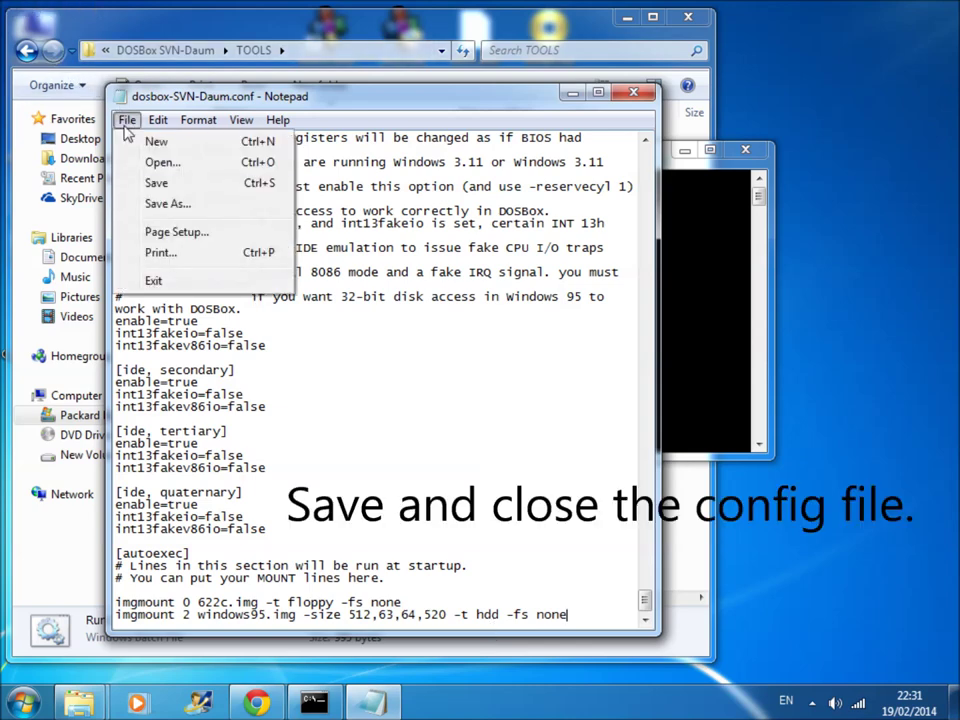
left_click(156, 183)
left_click(634, 95)
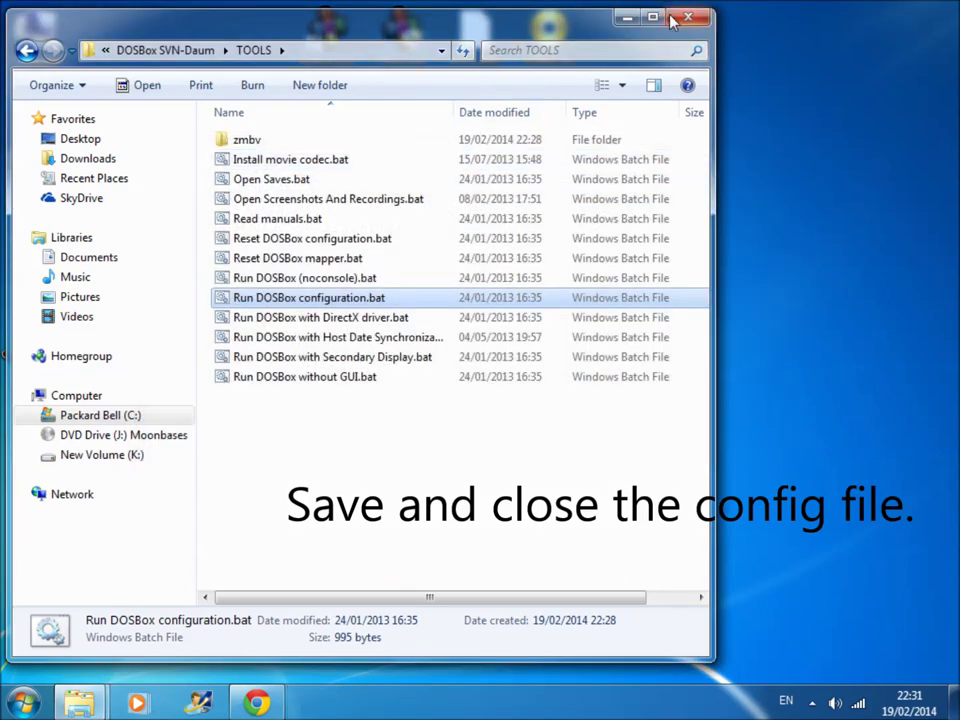
- Paste the copied 622C.IMG into the DOSBox SVN-Daum program folder, then close the folder
left_click(672, 18)
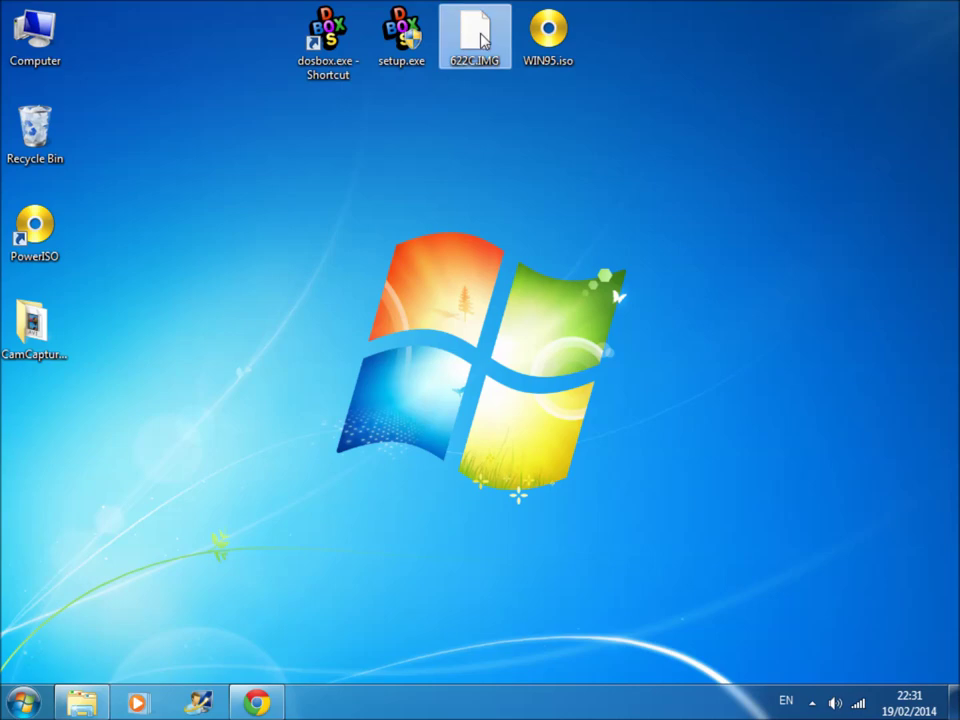
left_click(328, 40)
right_click(328, 40)
left_click(392, 78)
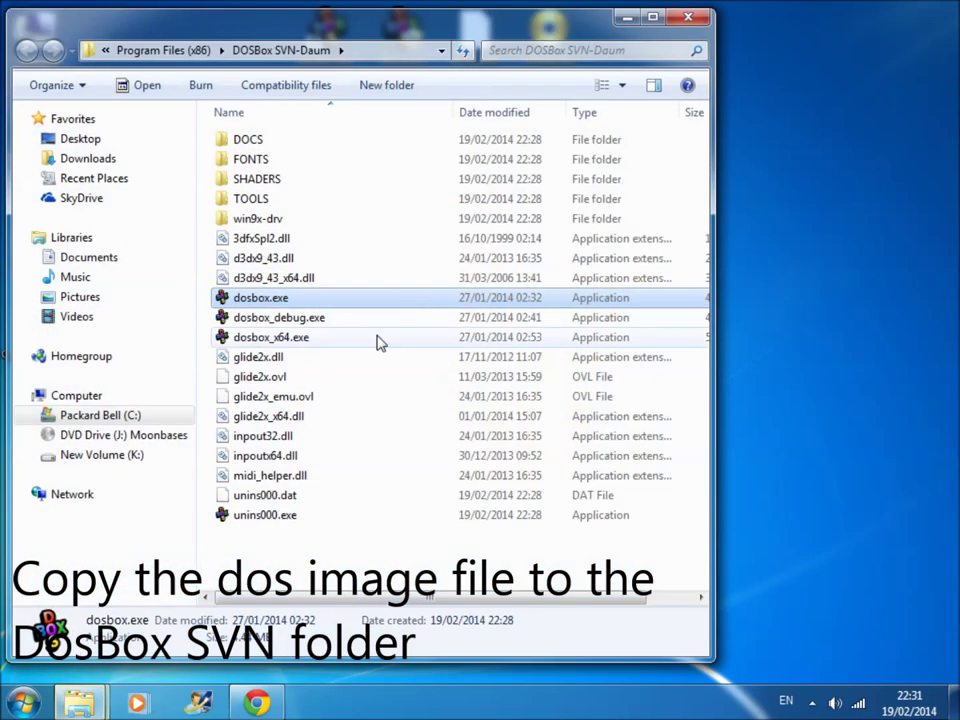
left_click(305, 560)
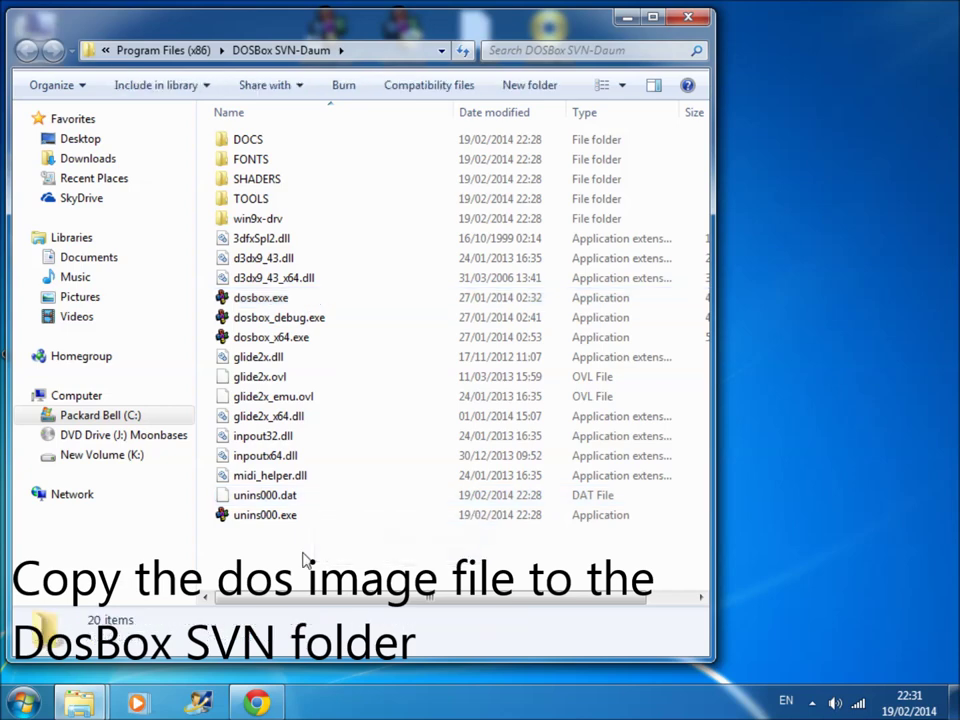
key("ctrl+v")
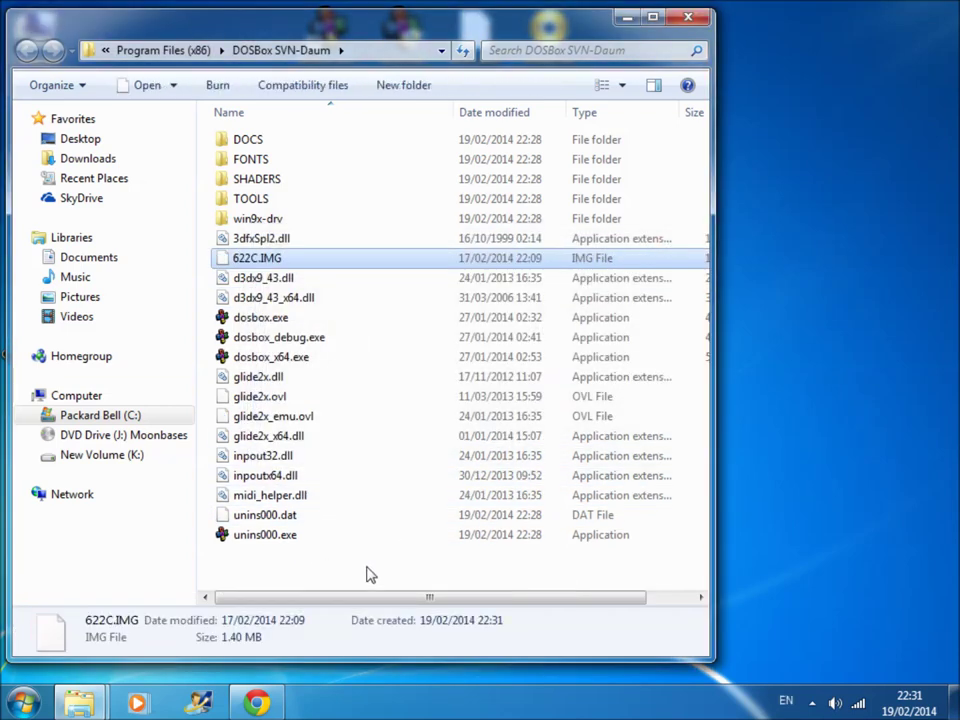
left_click(369, 574)
left_click(688, 17)
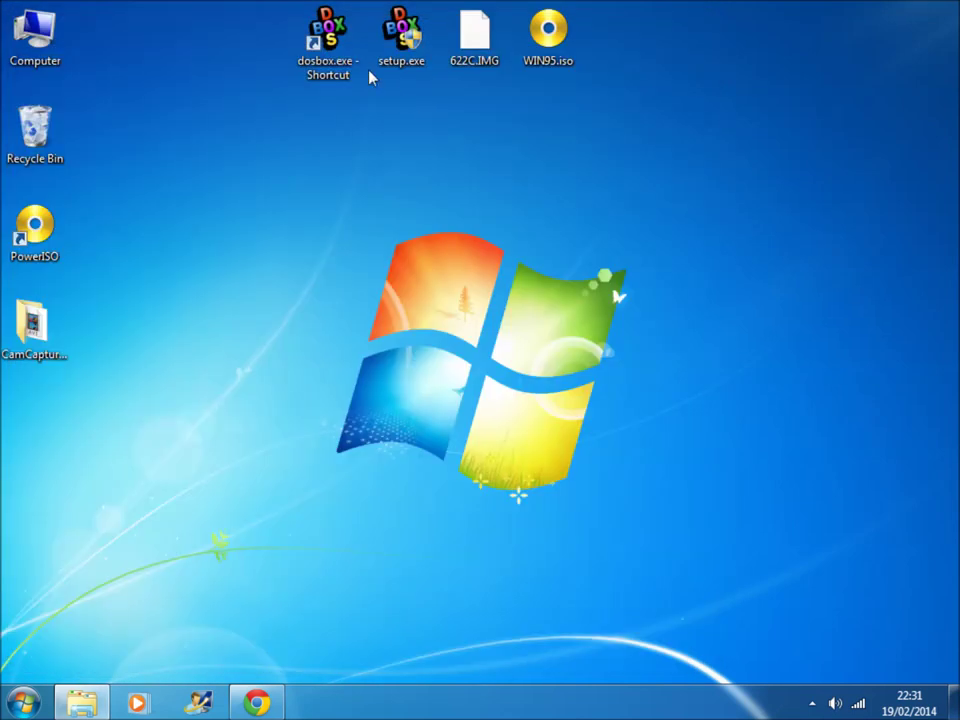
left_click(330, 40)
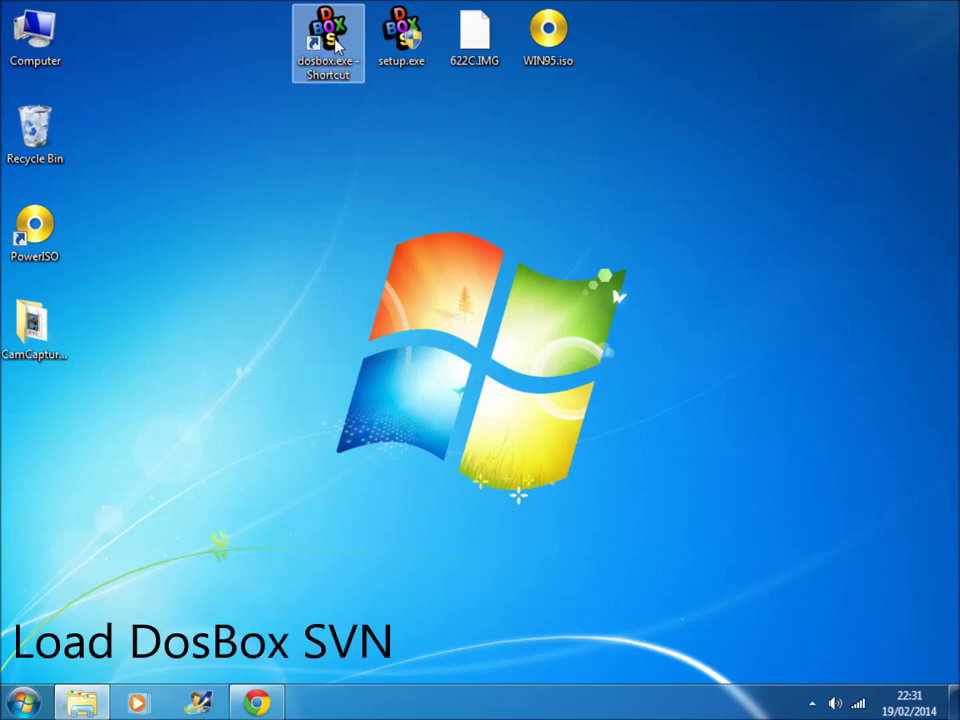
- Launch DOSBox and boot MS-DOS from the floppy image with boot -l a
double_click(336, 44)
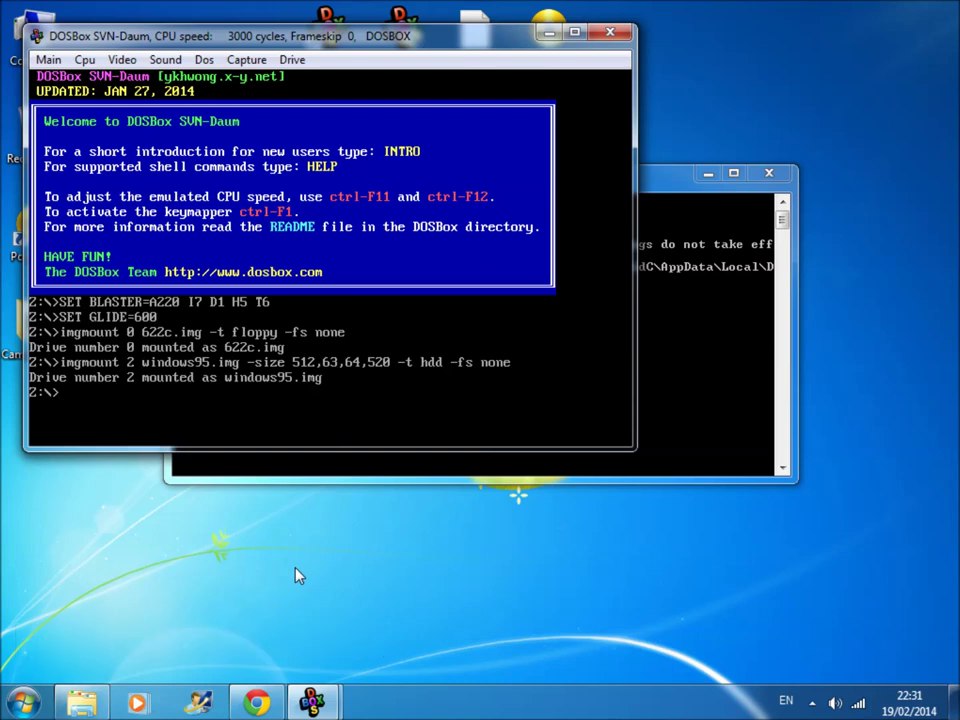
type("boot -l a")
key("Return")
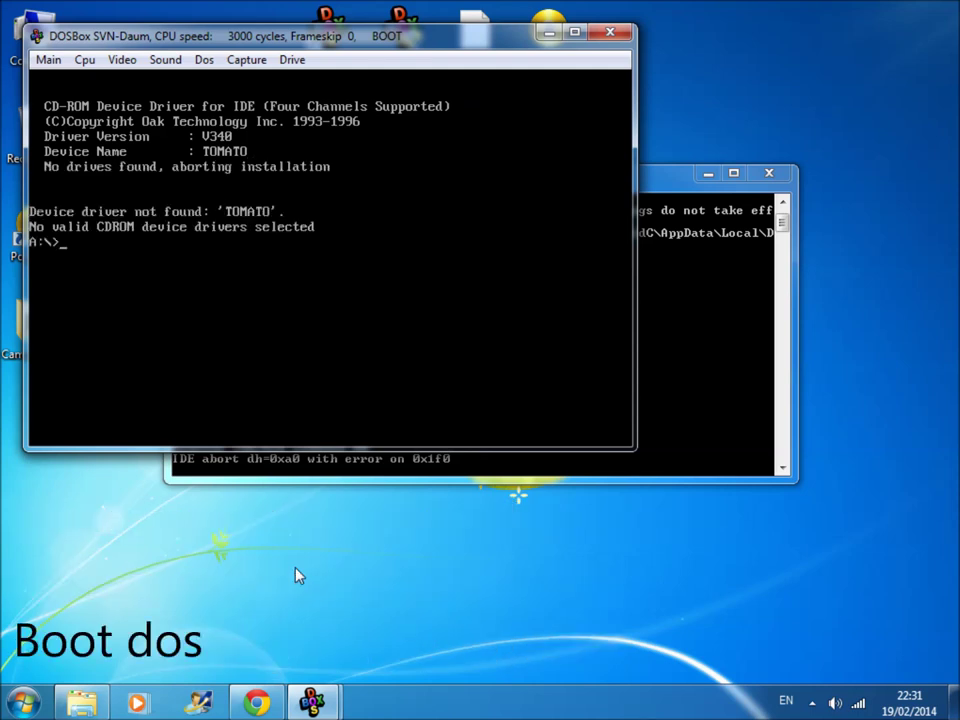
- Use fdisk to create a primary DOS partition on windows95.img and restart
type("fdisk")
key("Return")
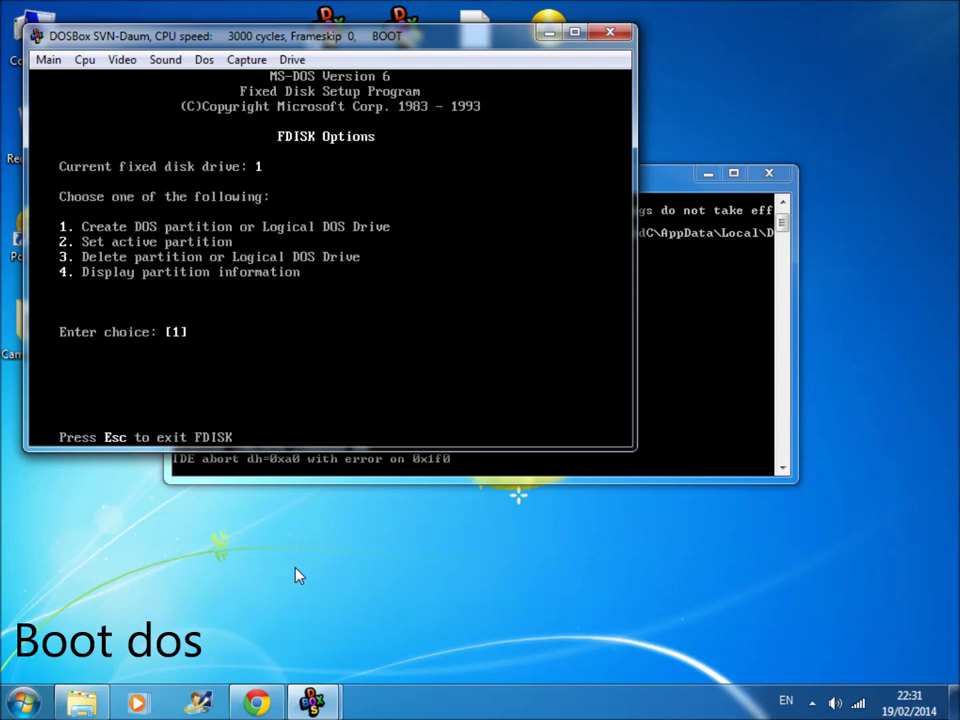
key("Return")
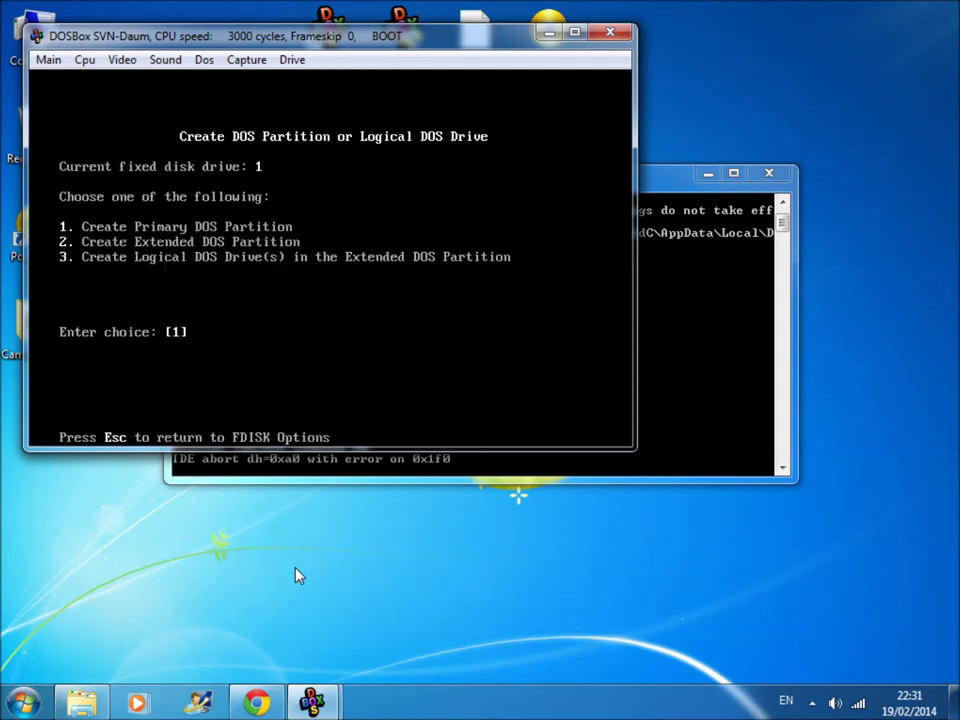
key("Return")
key("Return")
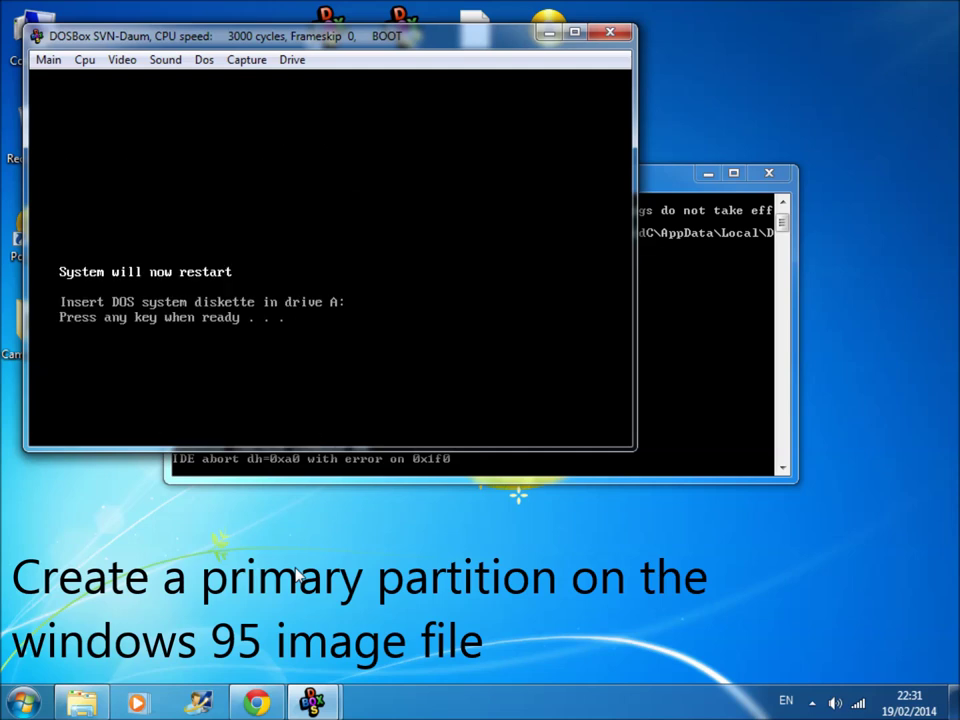
key("Return")
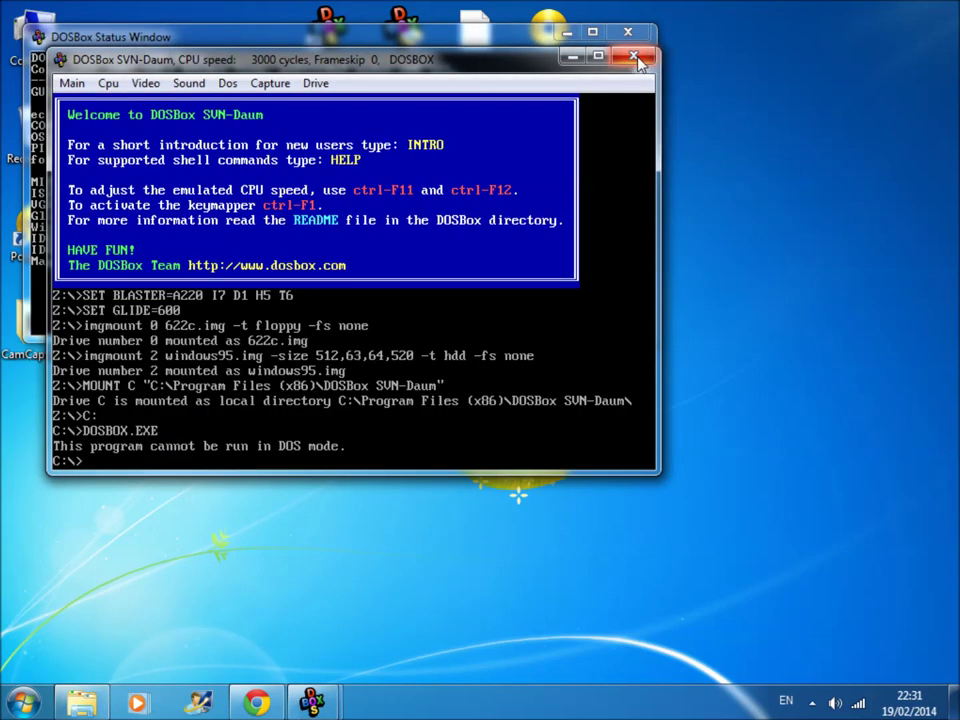
- Relaunch DOSBox and boot MS-DOS from the floppy image again with boot -l a
left_click(634, 57)
double_click(305, 38)
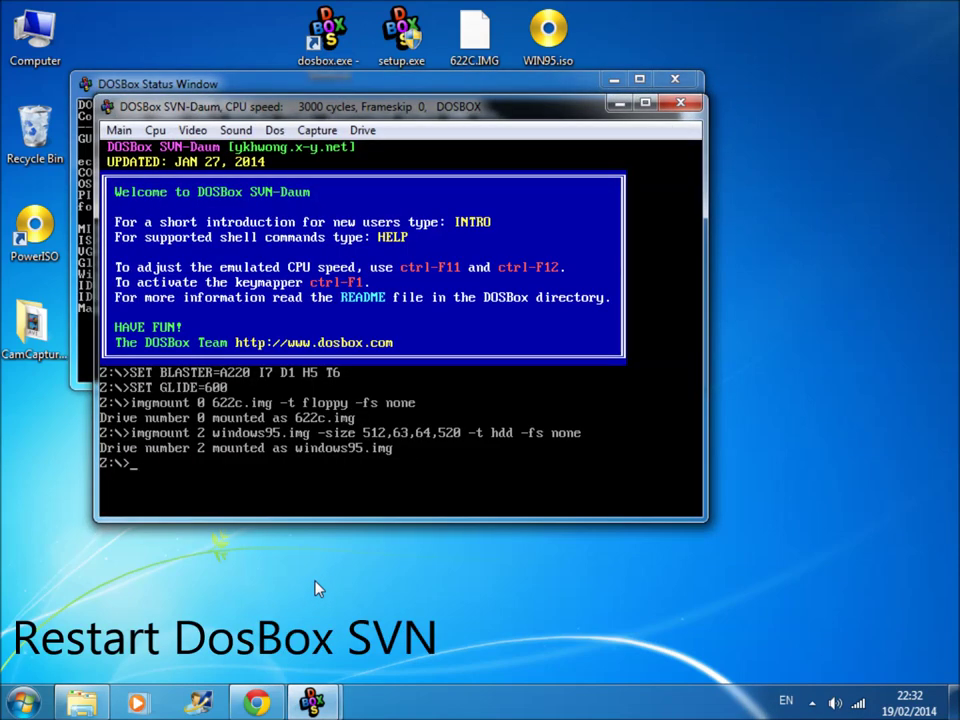
type("boot -l a")
key("Return")
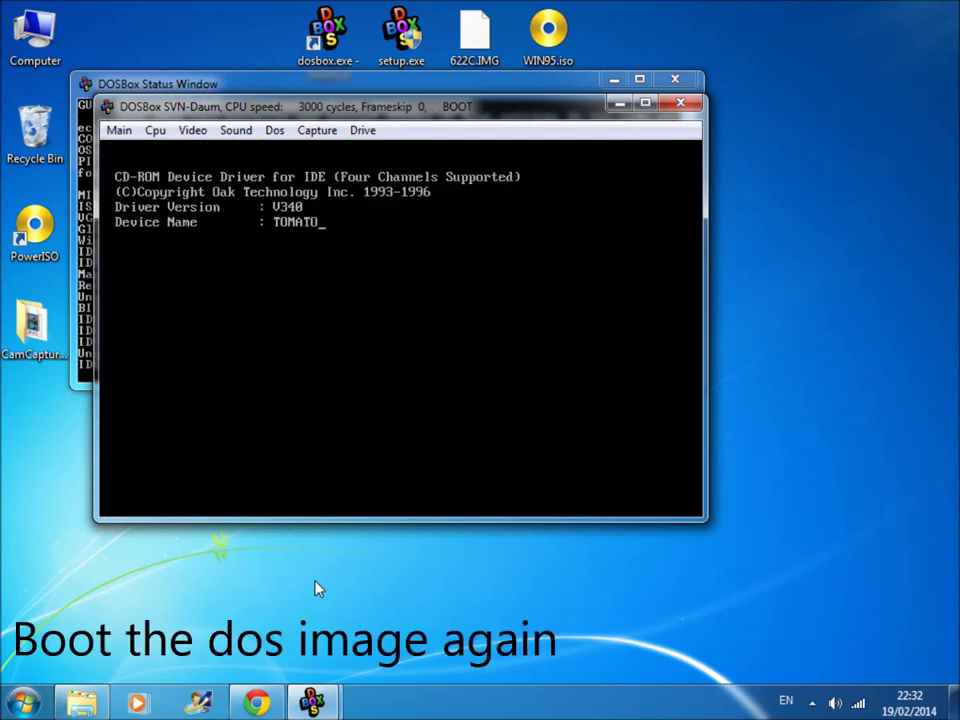
- Format drive C: and give it the volume label windows95
type("format c:")
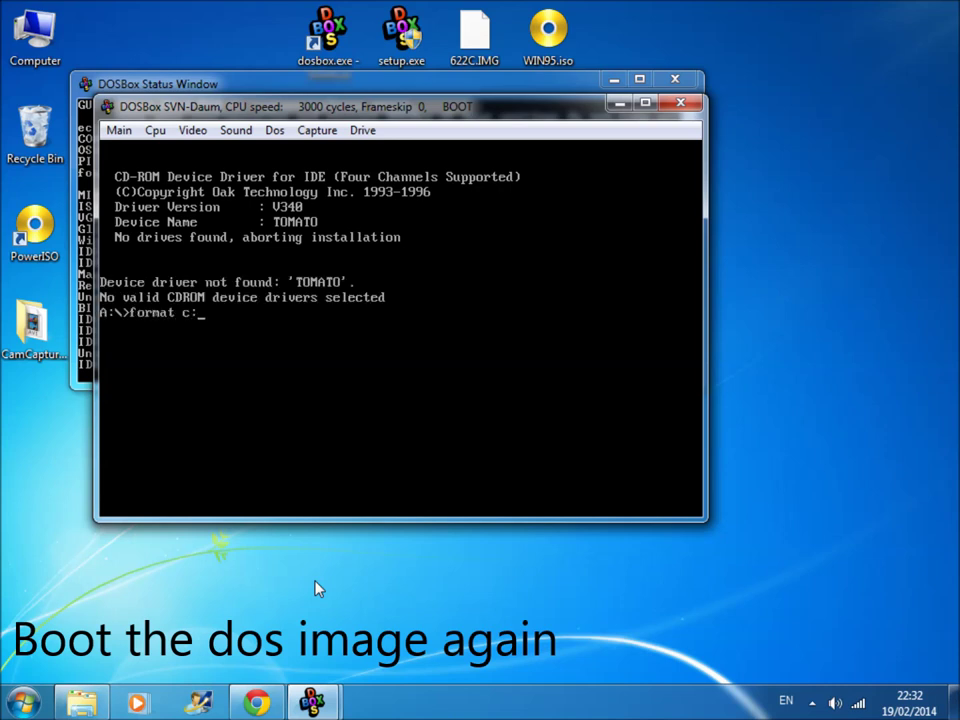
key("Return")
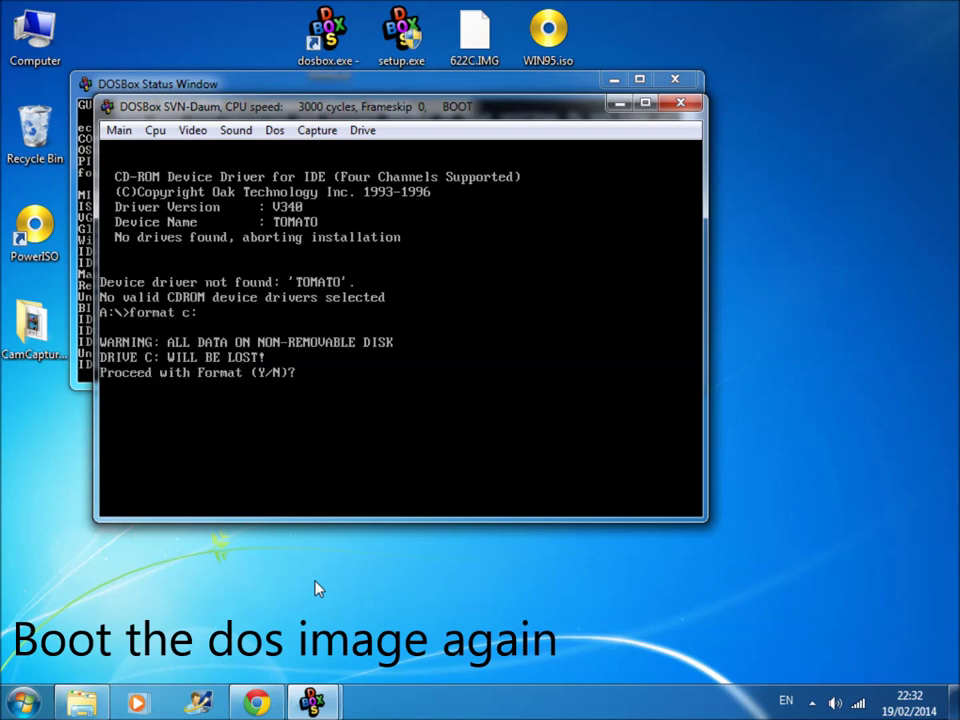
type("y")
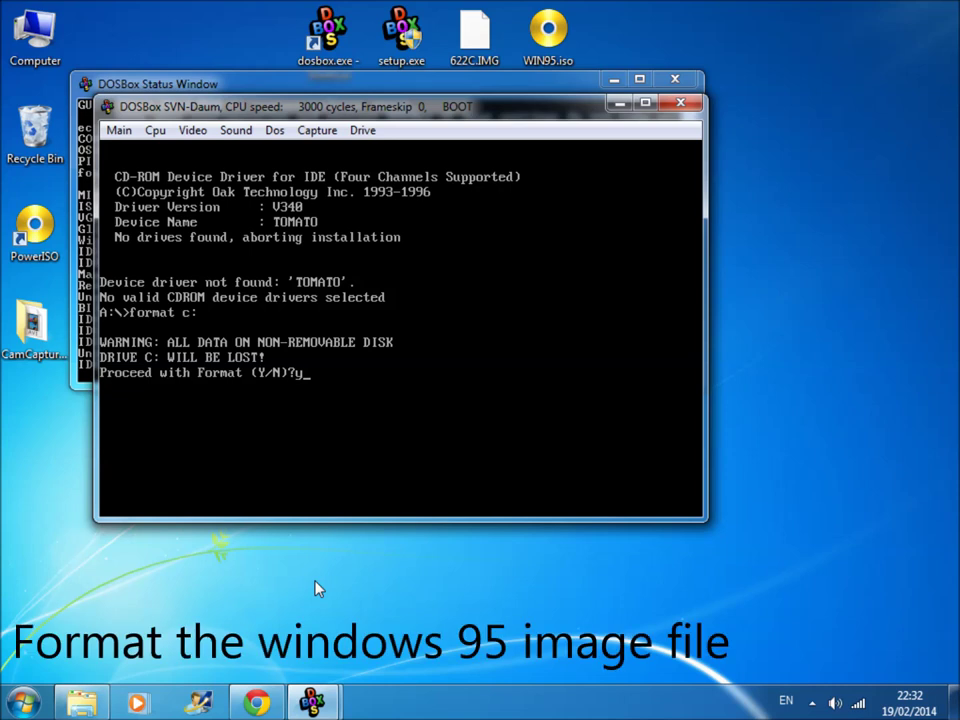
key("Return")
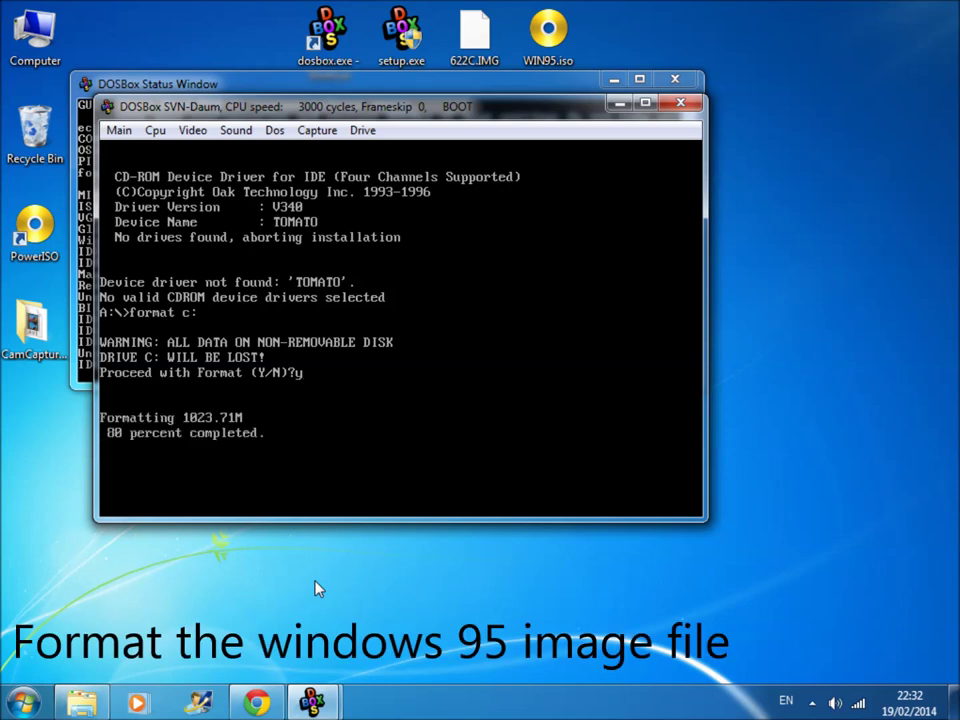
type("windows95")
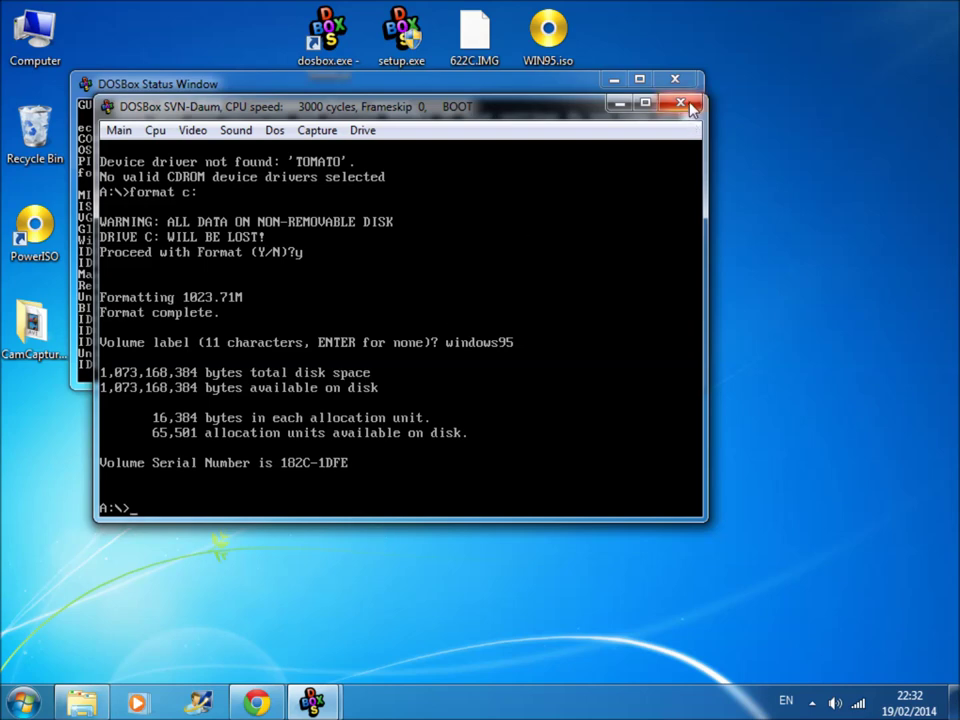
- Close DOSBox and extract WIN95.iso with 7-Zip into a WIN95 desktop folder
key("ctrl+F9")
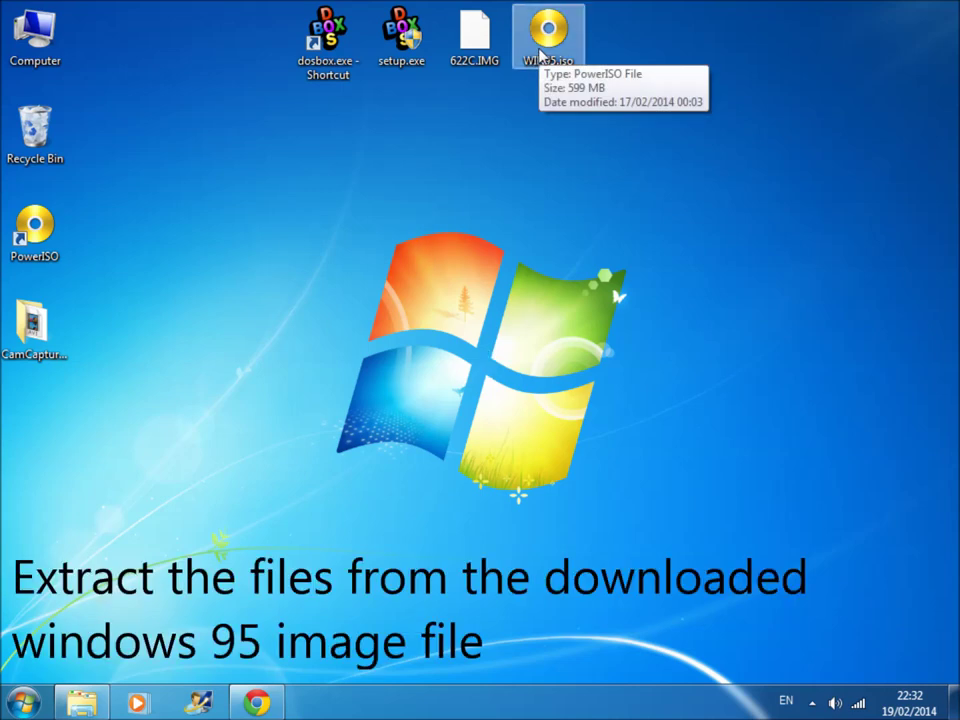
left_click(541, 57)
right_click(539, 48)
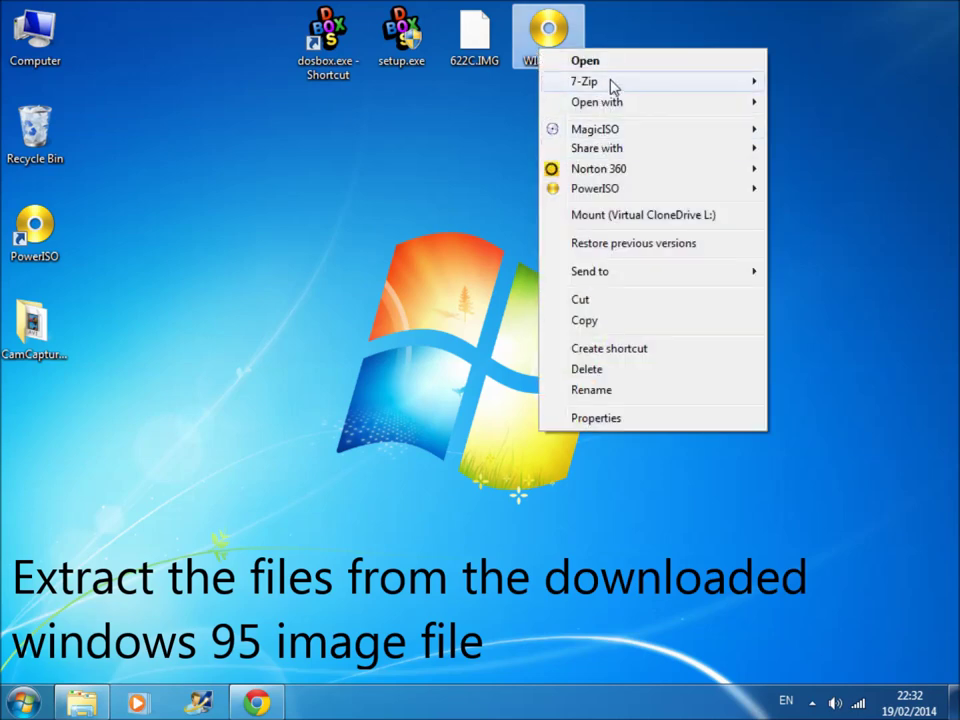
mouse_move(611, 86)
left_click(408, 172)
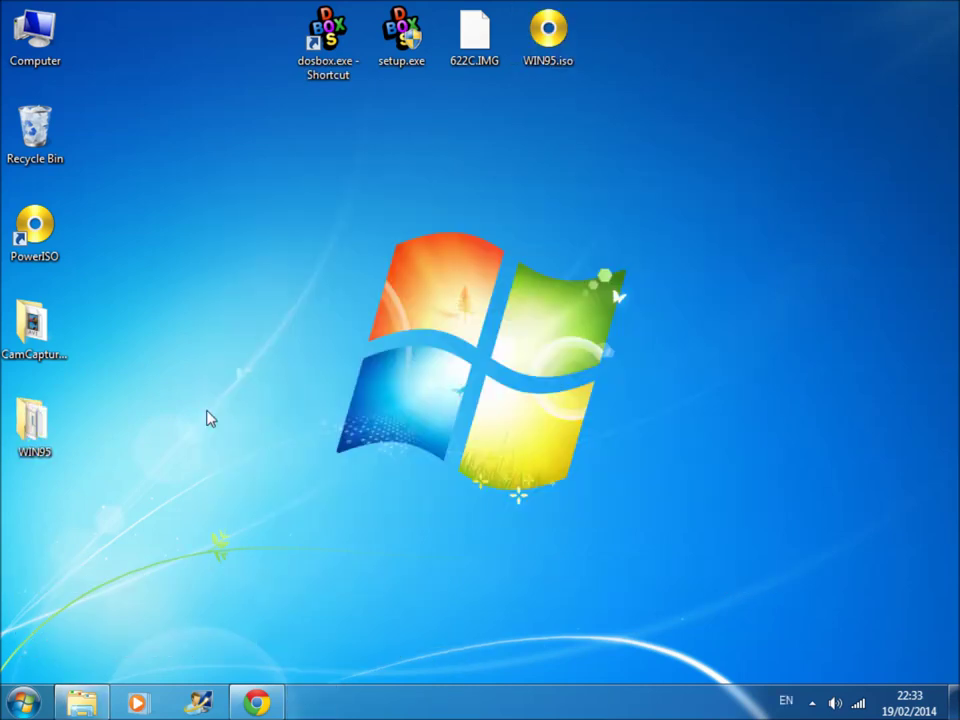
double_click(27, 238)
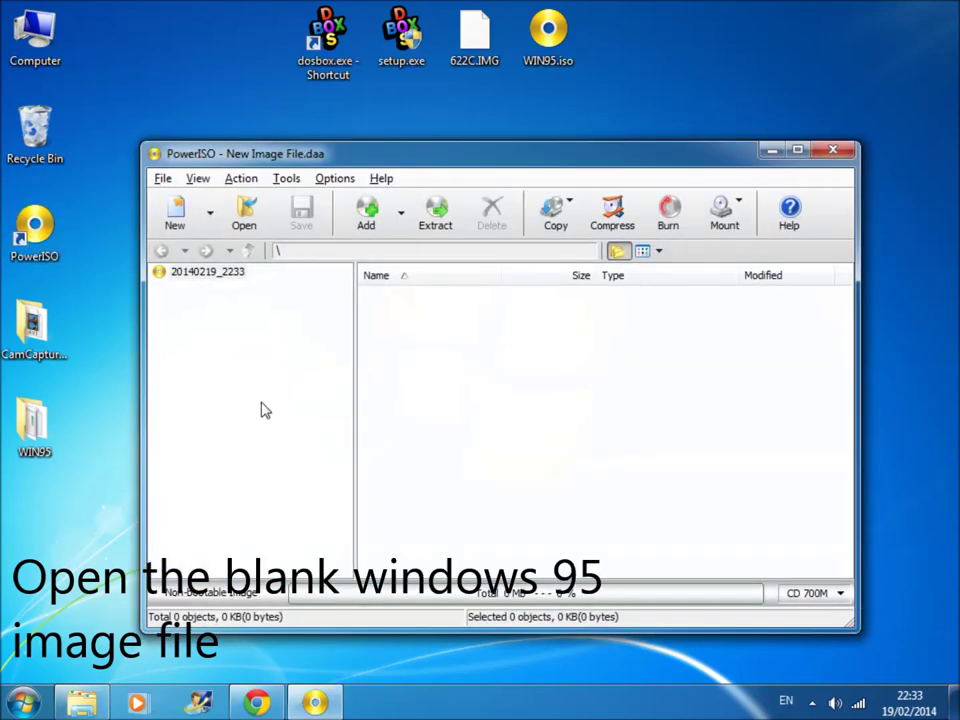
- In PowerISO's Open dialog, navigate to the pasted DOSBox SVN-Daum folder path
left_click(163, 178)
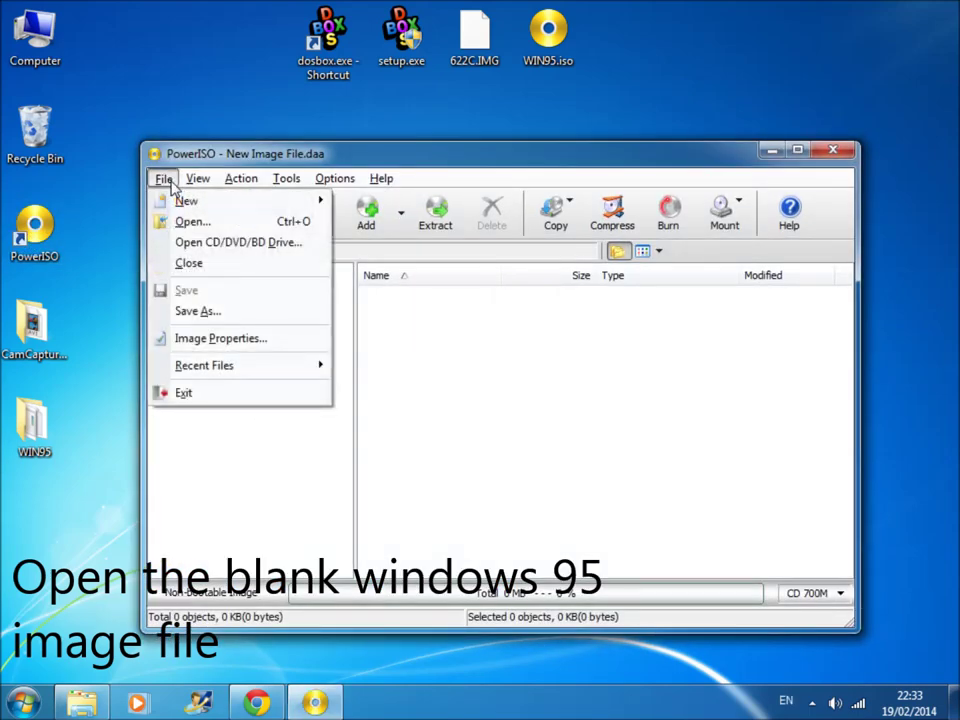
left_click(185, 262)
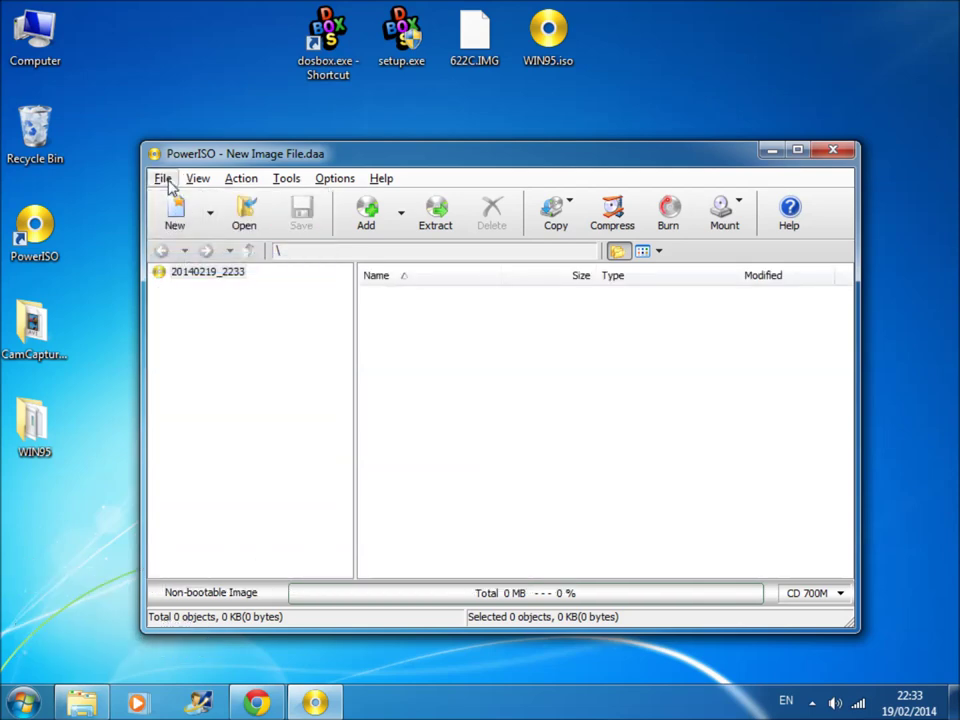
left_click(163, 179)
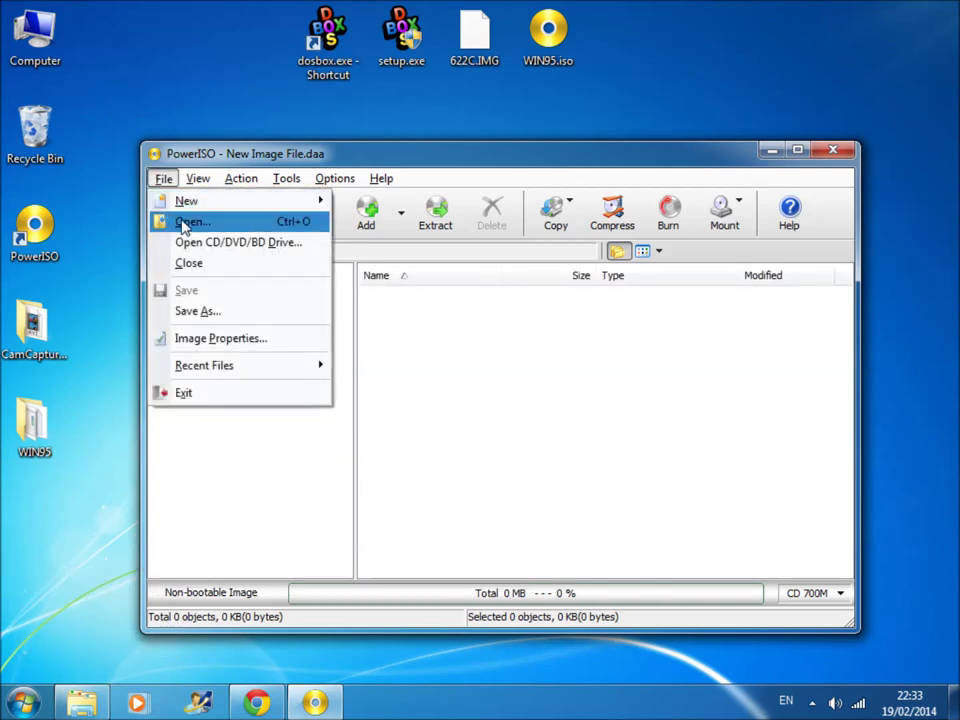
left_click(185, 222)
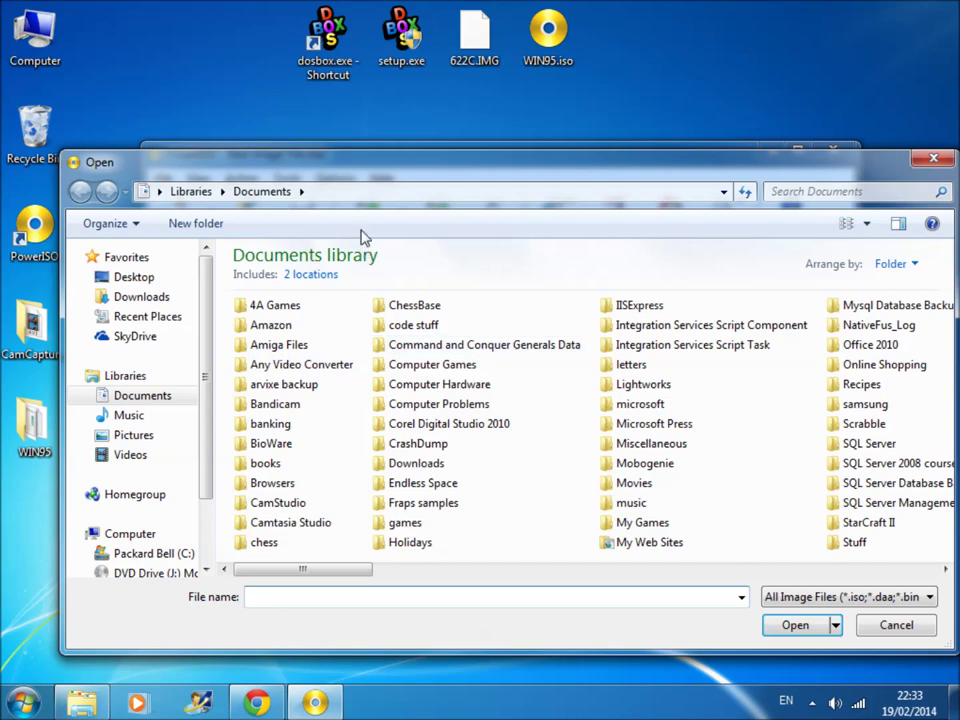
left_click(342, 195)
key("ctrl+a")
type("c:\\users\\DavidC\\AppData\\Local\\VirtualStore\\Program Files (x86)\\DOSBox SVN-Daum")
key("Return")
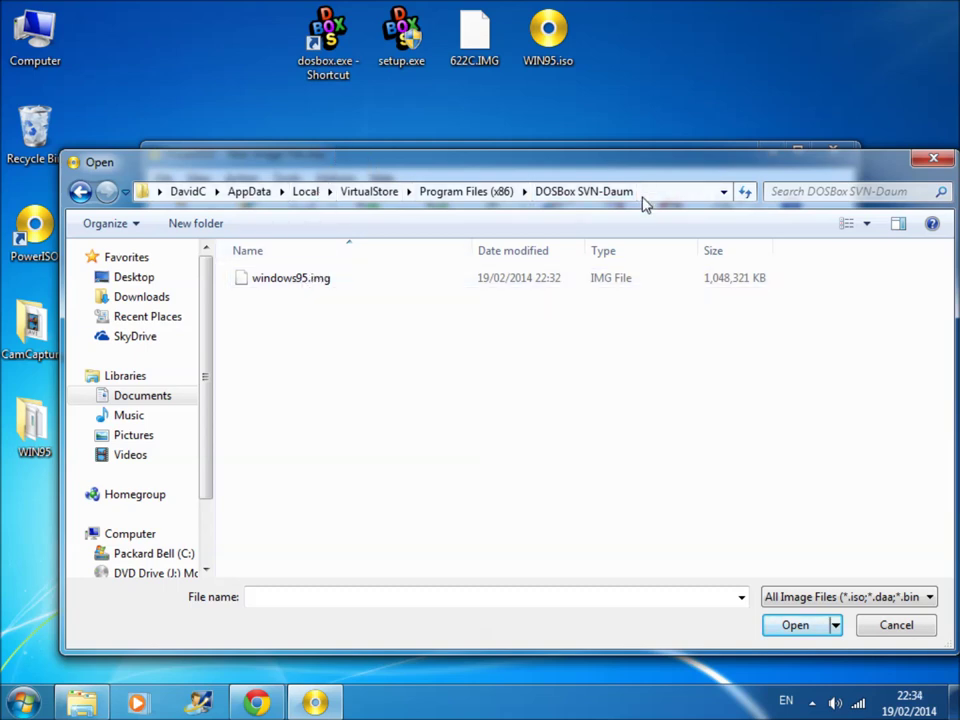
- Open windows95.img and import its 1023 MB FAT16 WINDOWS95 partition
left_click(285, 282)
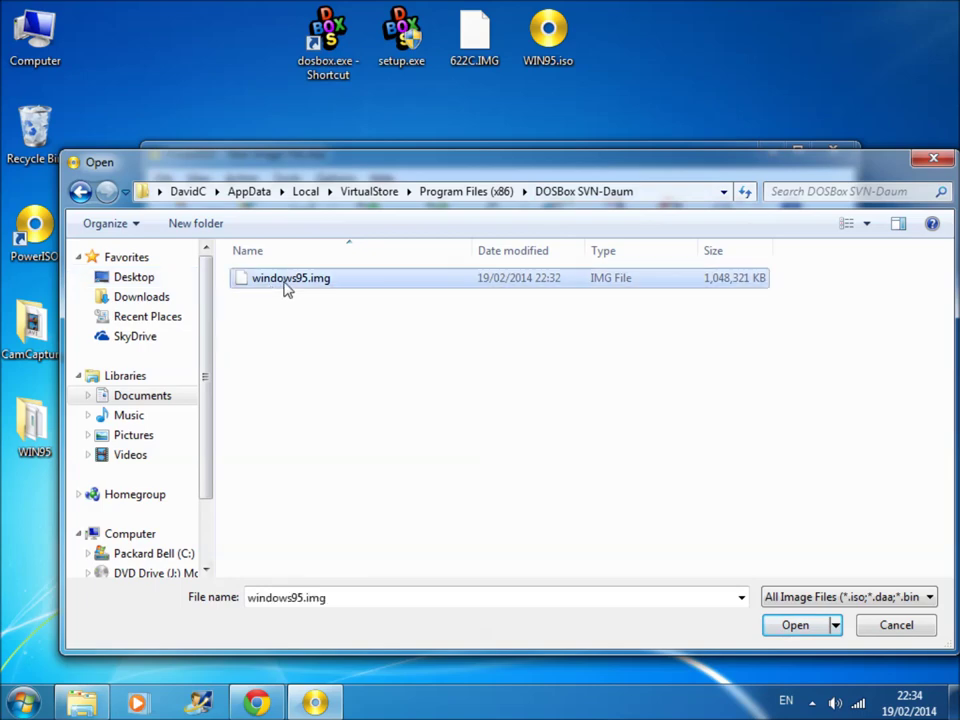
left_click(790, 626)
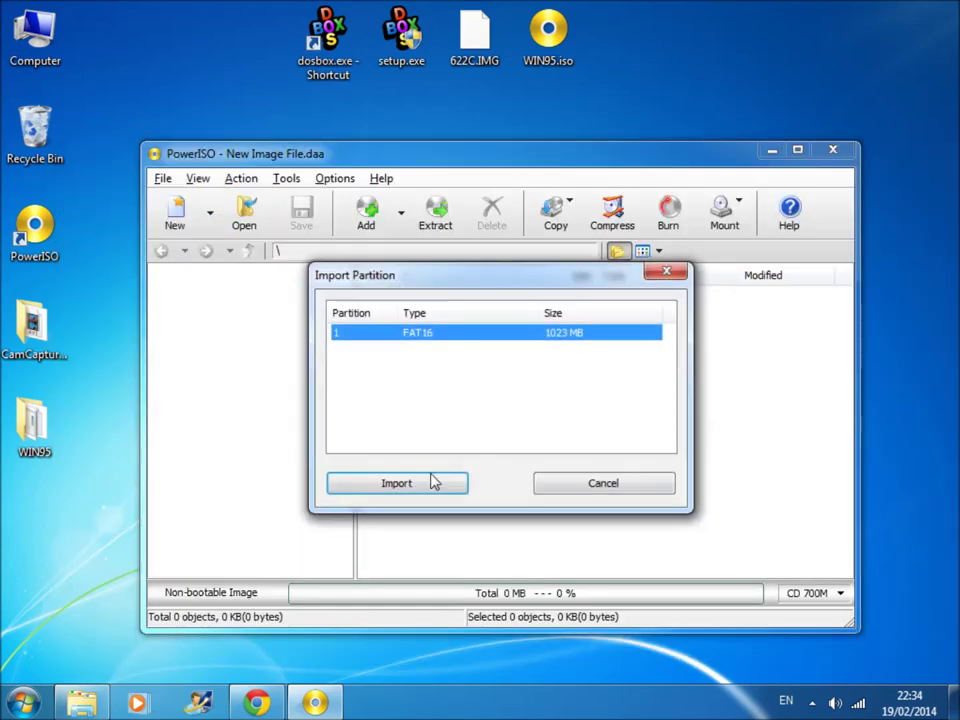
left_click(425, 484)
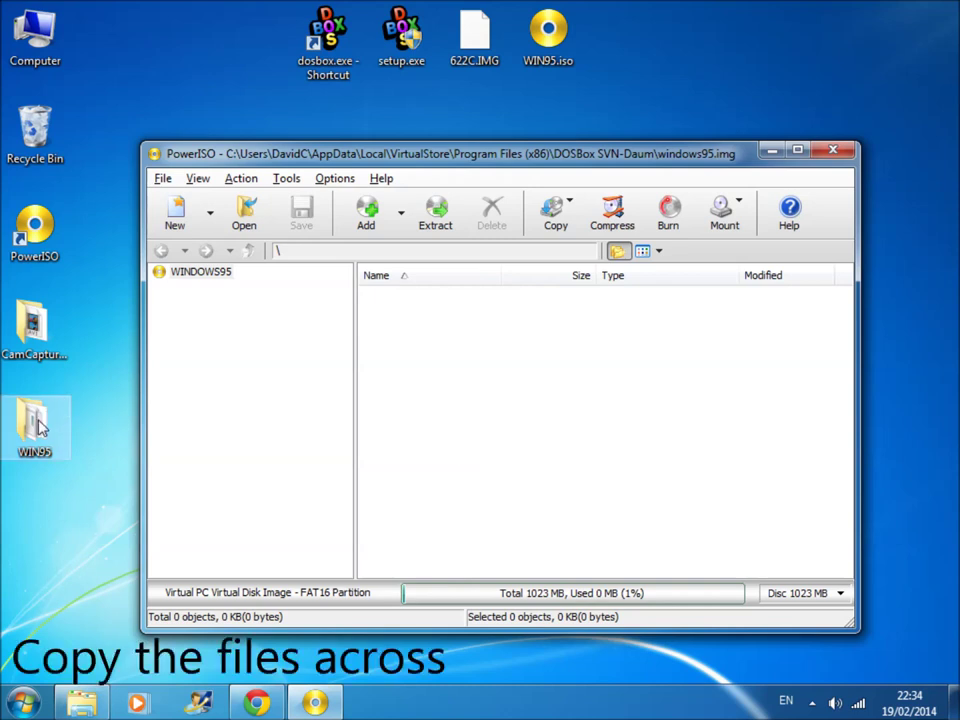
- Copy the extracted WIN95 folder into windows95.img and rename it to win95
left_click(480, 435)
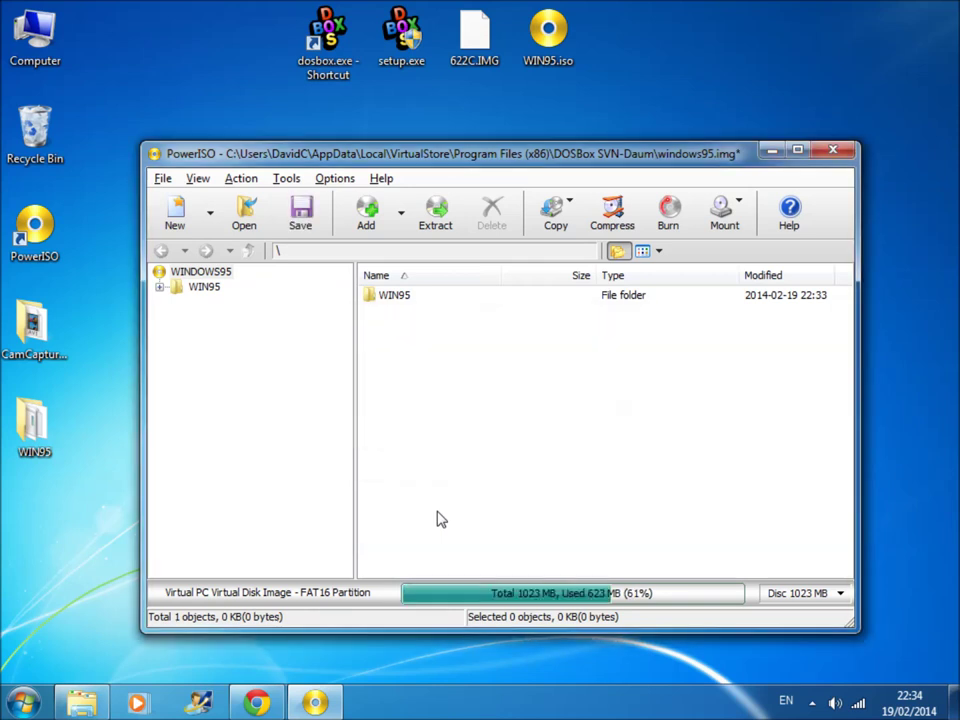
left_click(400, 297)
left_click(400, 296)
key("BackSpace")
type("win95")
key("Return")
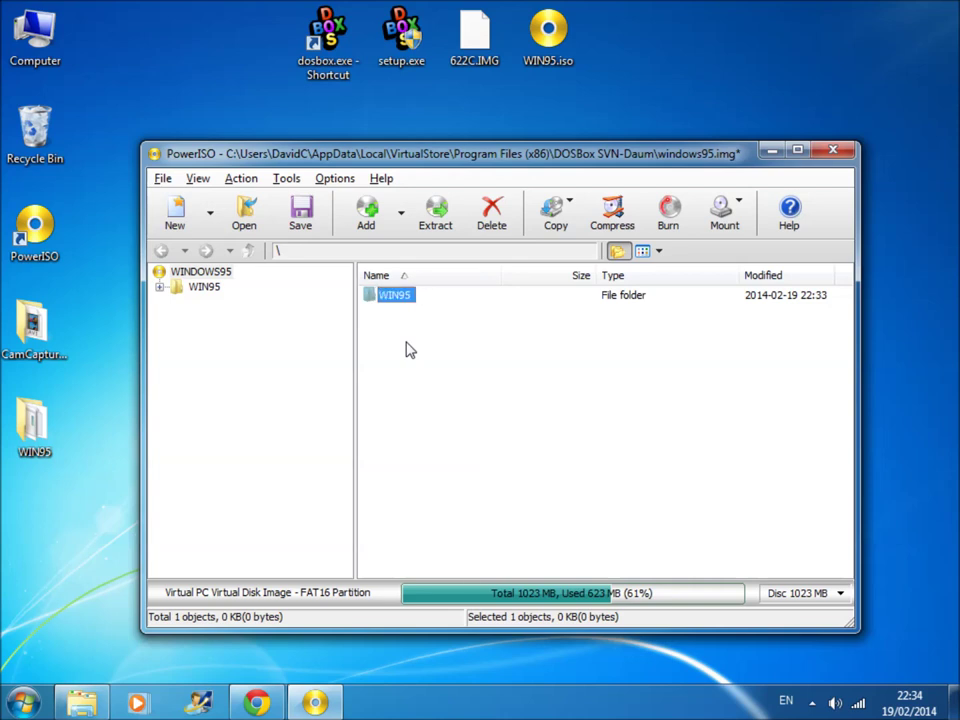
- Correct the folder's name after a stray WIN952 edit so it reads win95
left_click(399, 304)
key("End")
type("2")
key("Return")
left_click(403, 306)
type("win95")
left_click(394, 326)
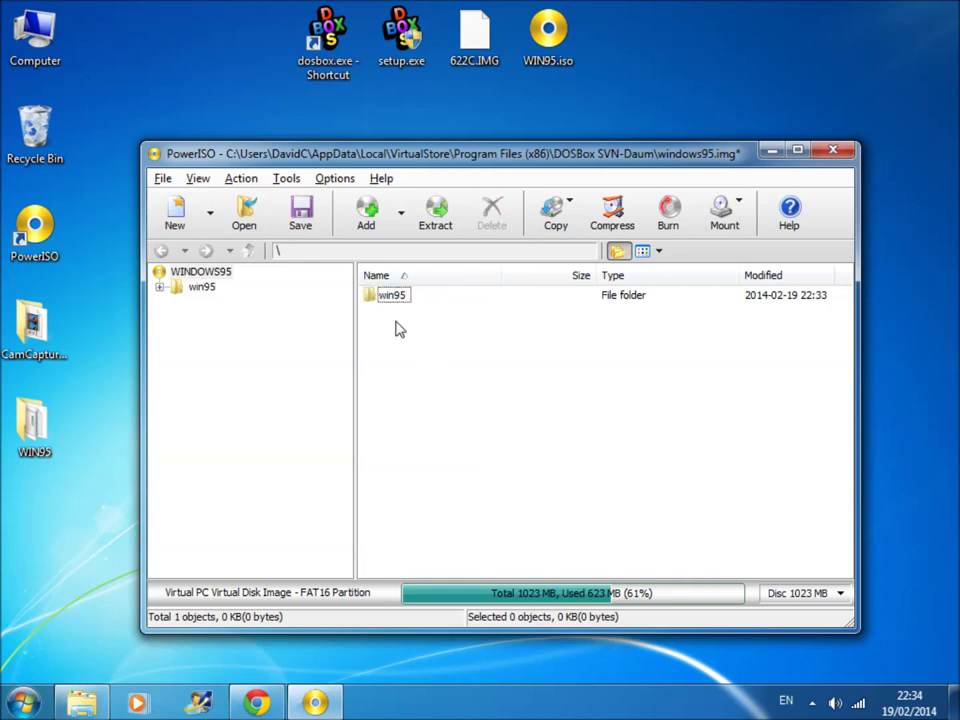
- Check the win95 folder's contents, then close PowerISO, saving windows95.img
double_click(392, 298)
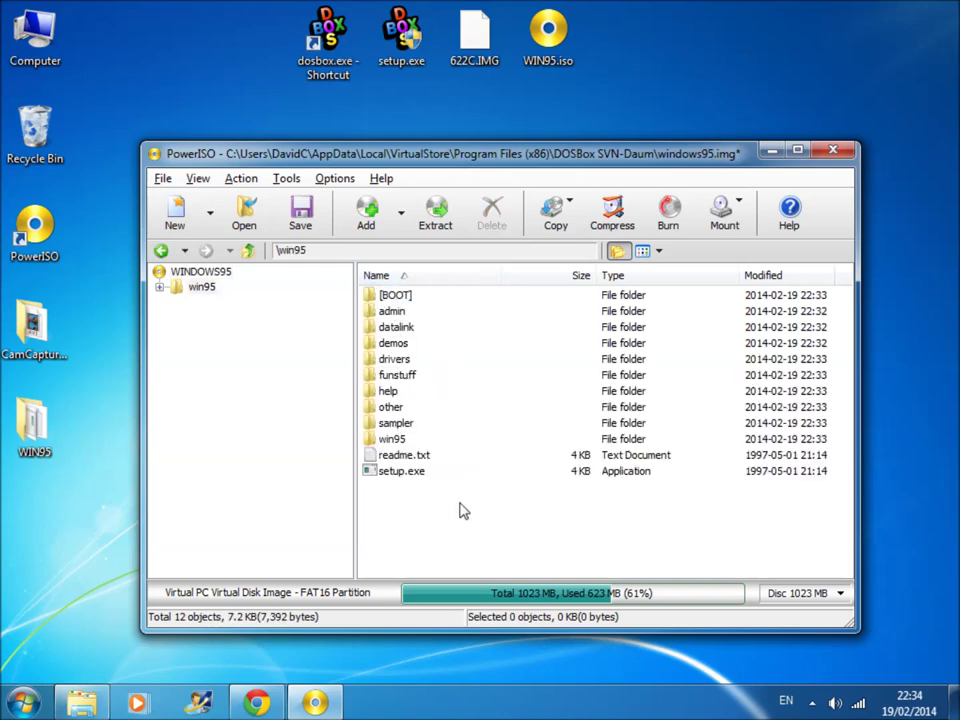
left_click(835, 151)
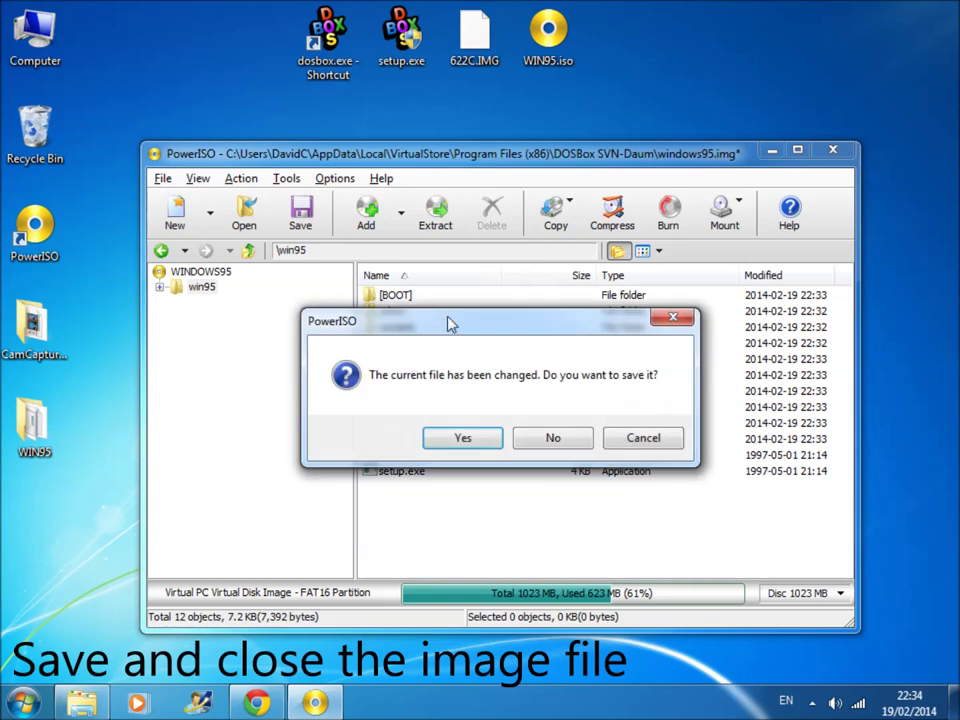
left_click(462, 440)
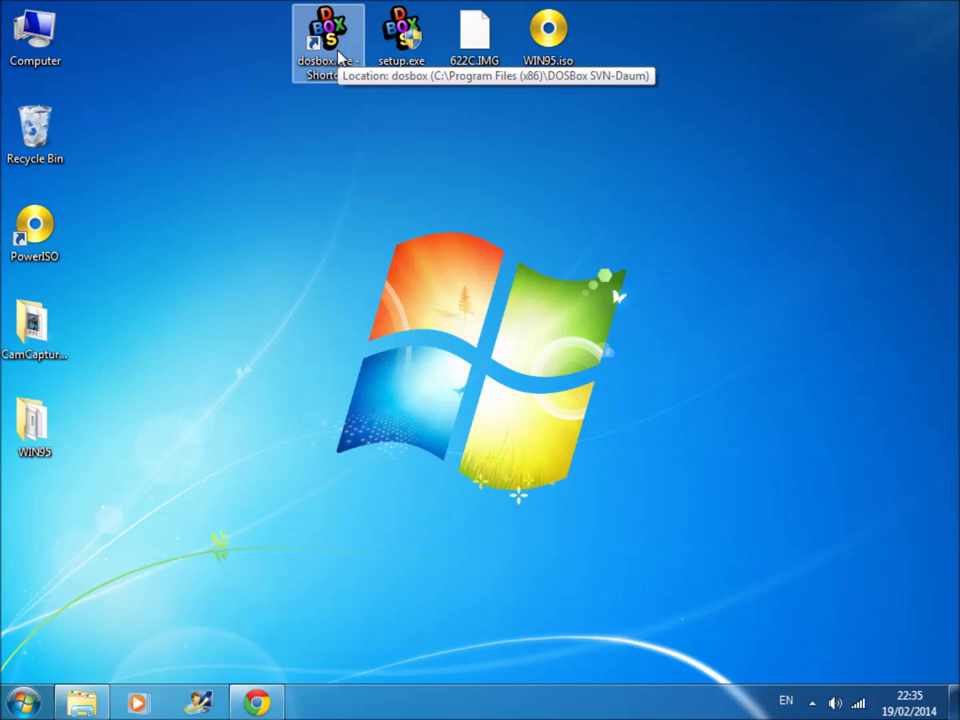
- Launch DOSBox SVN-Daum and boot the floppy image with boot -l a
double_click(339, 58)
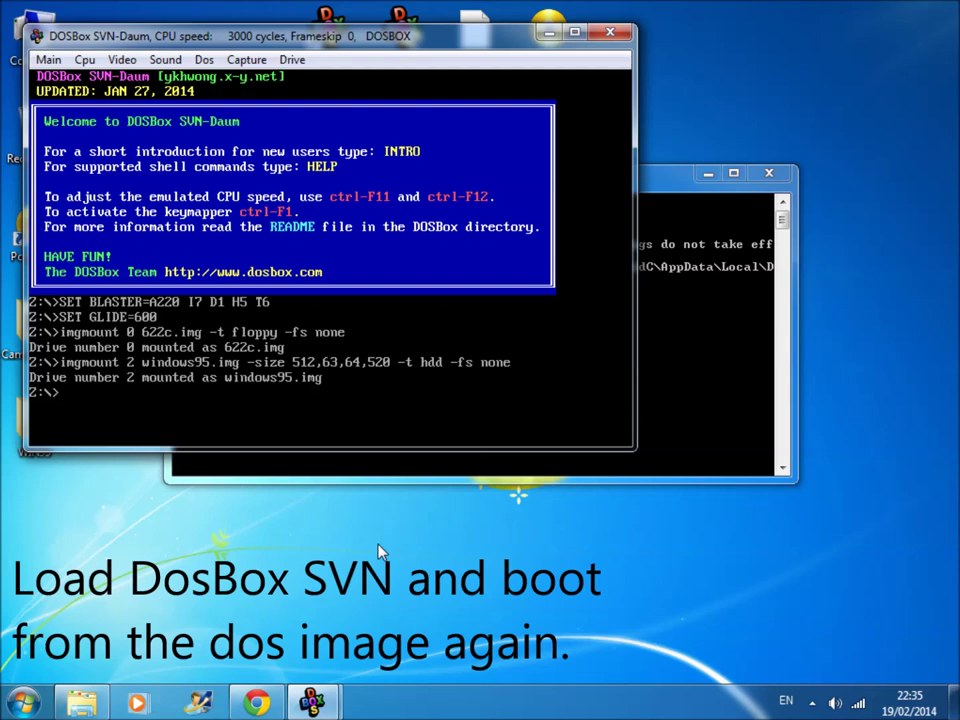
type("boot -l a")
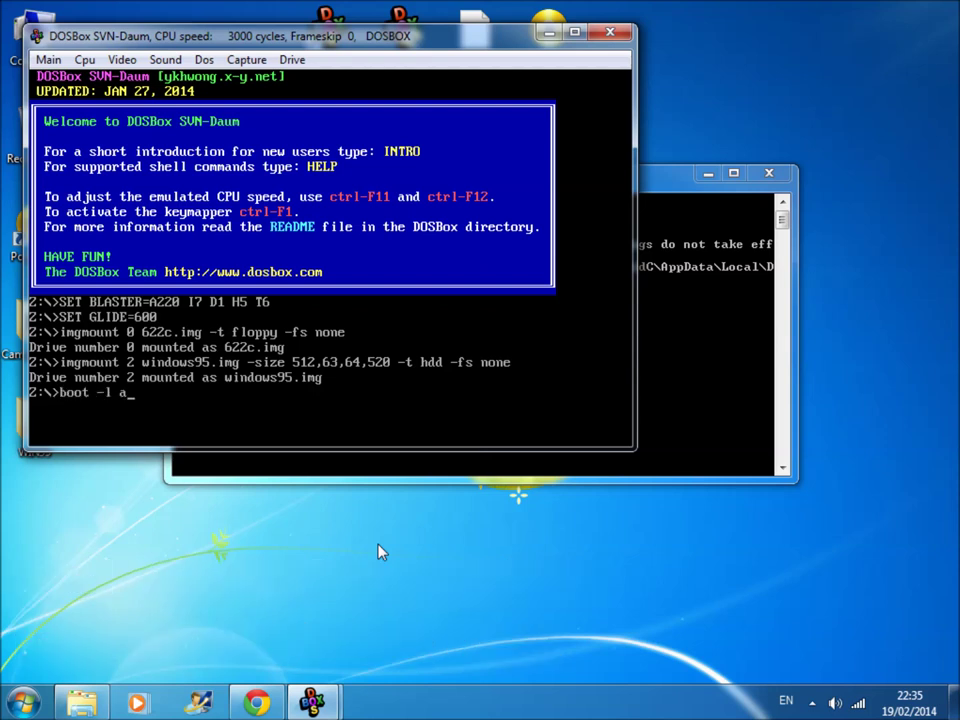
key("Return")
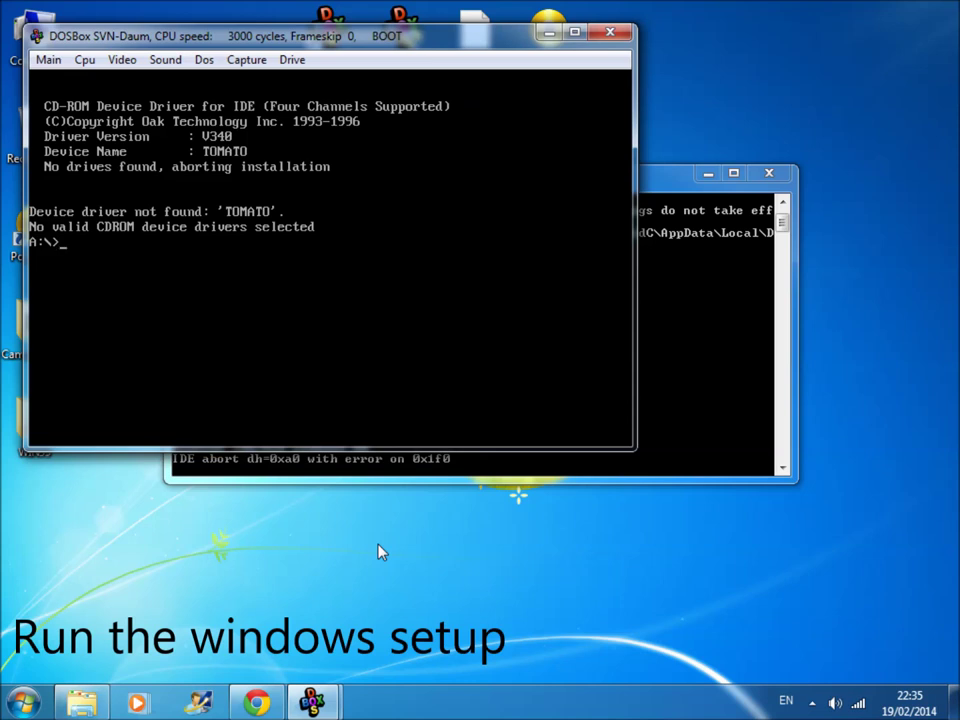
- From C:\WIN95\WIN95, run setup /is to start Windows 95 Setup
type("c:")
key("Return")
type("cd win95")
key("Return")
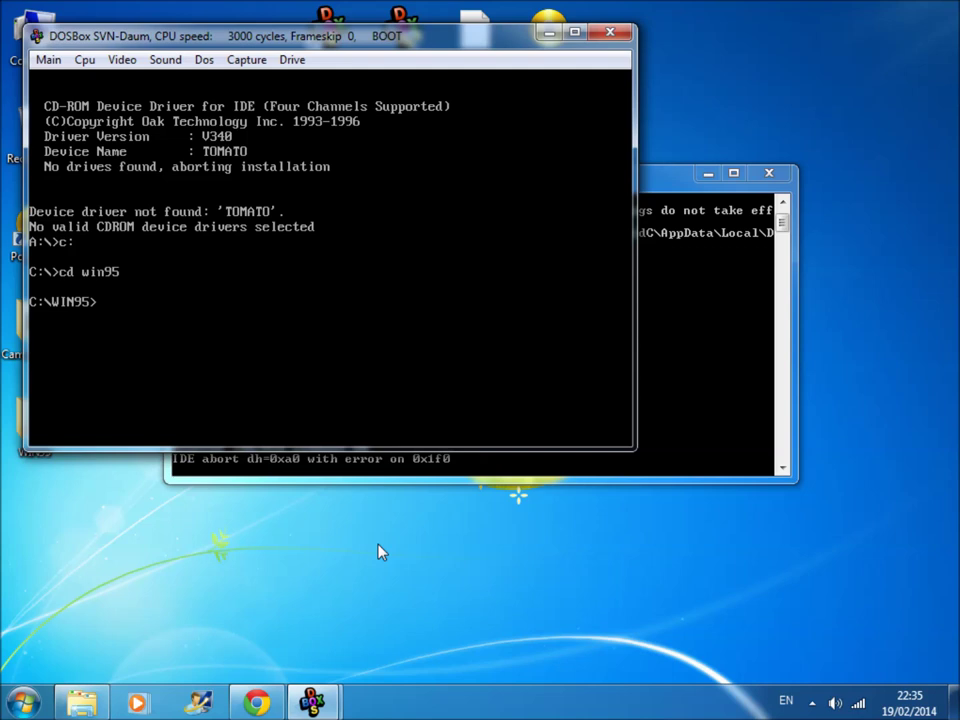
type("cd win95")
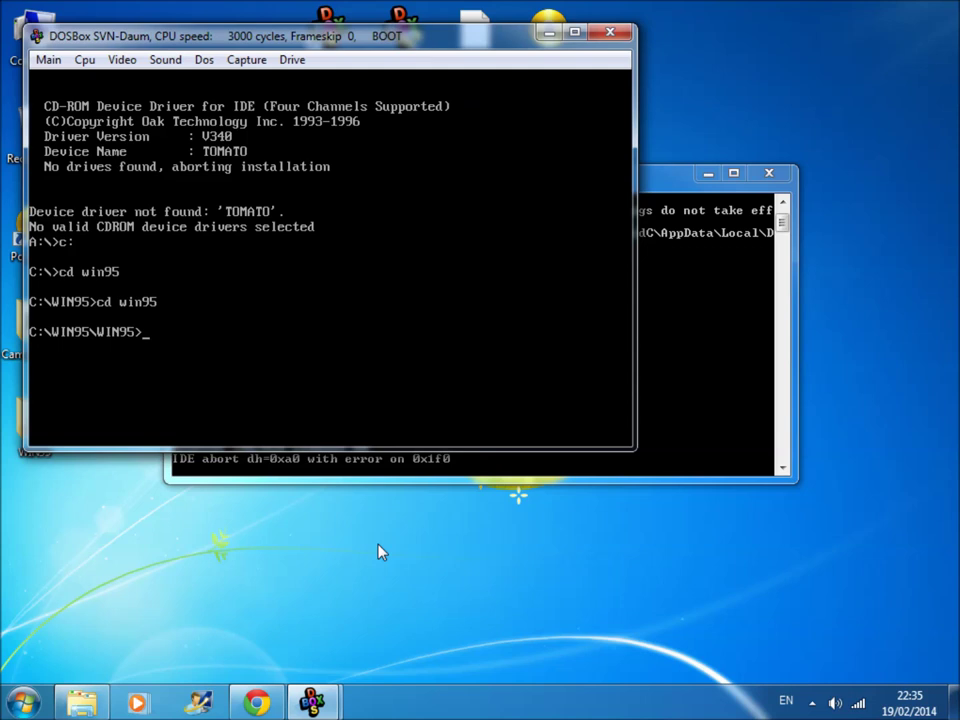
type("ssetup")
key("BackSpace")
key("BackSpace")
key("BackSpace")
key("BackSpace")
key("BackSpace")
type("etup /is")
key("Return")
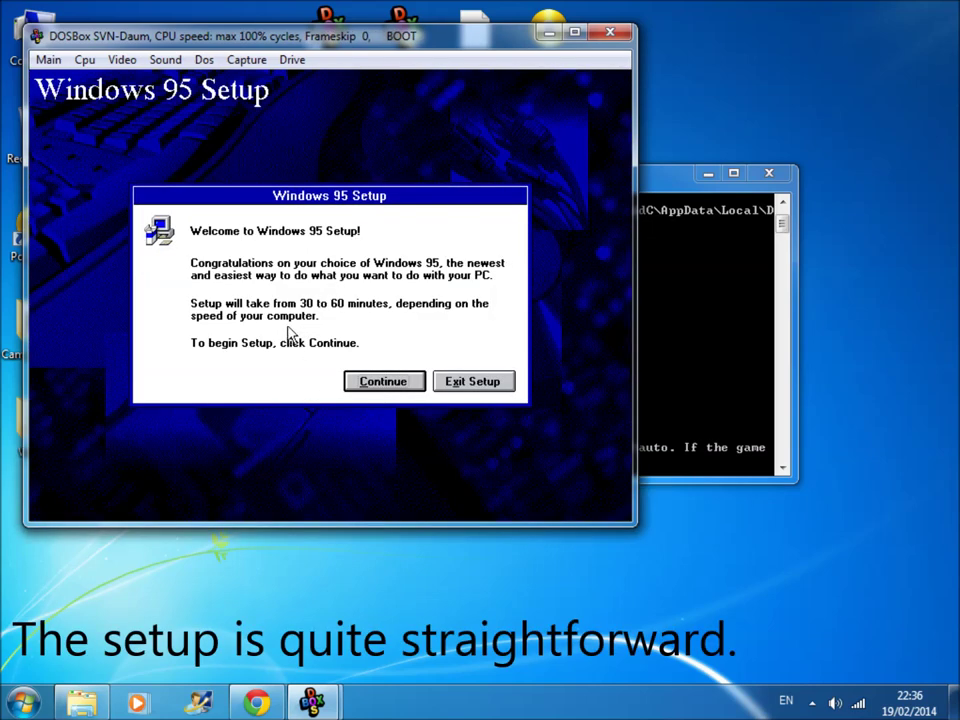
- Begin Setup, accept the licence and default directory, and choose Custom setup
left_click(384, 382)
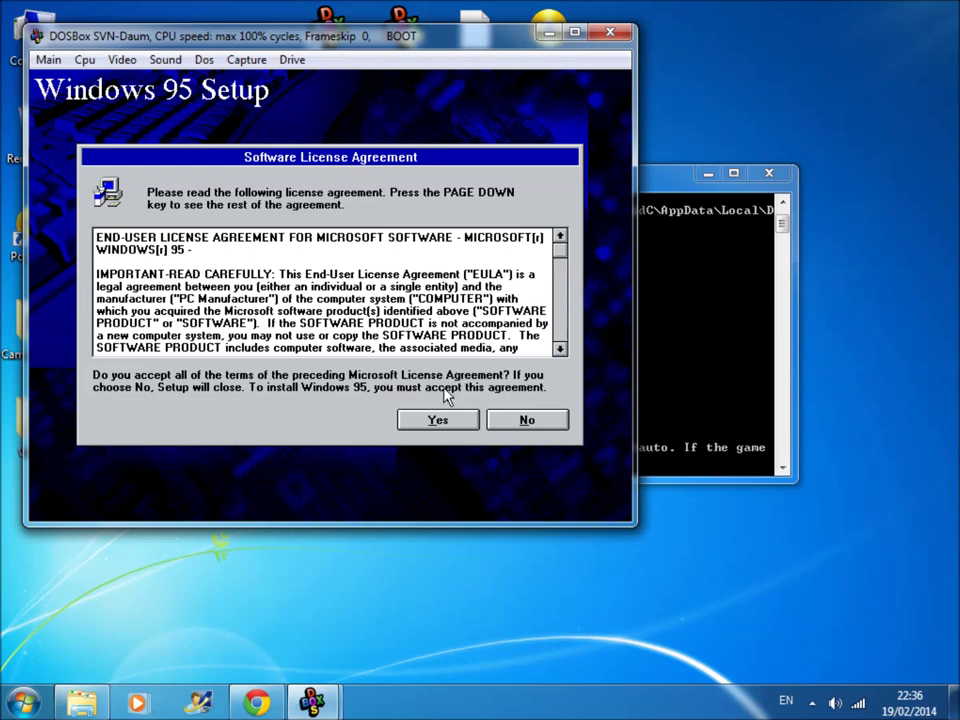
left_click(438, 420)
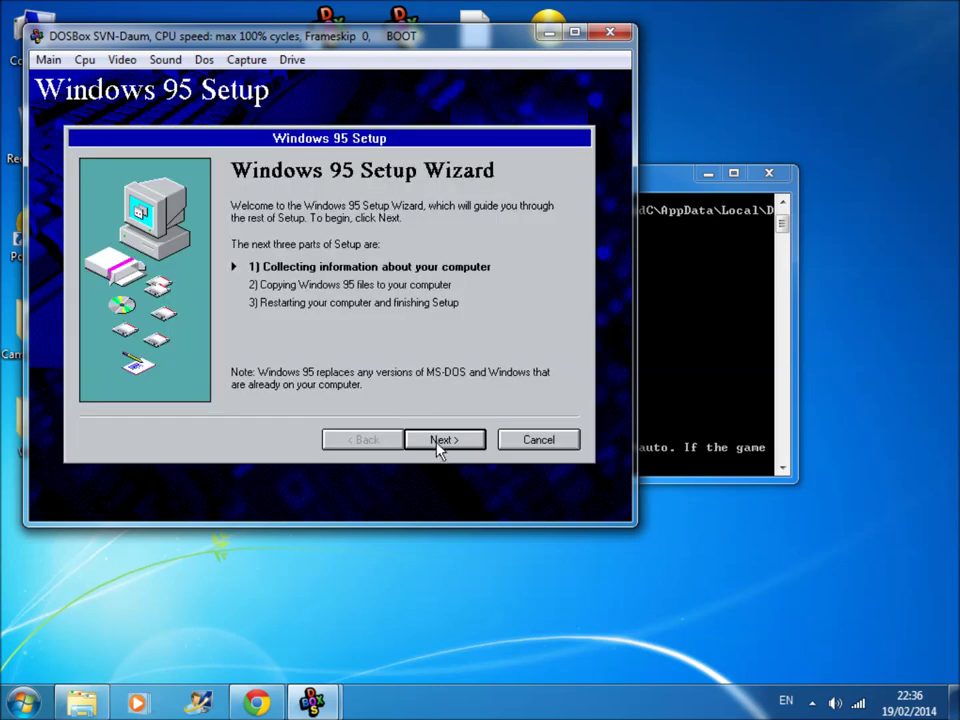
left_click(440, 445)
left_click(445, 440)
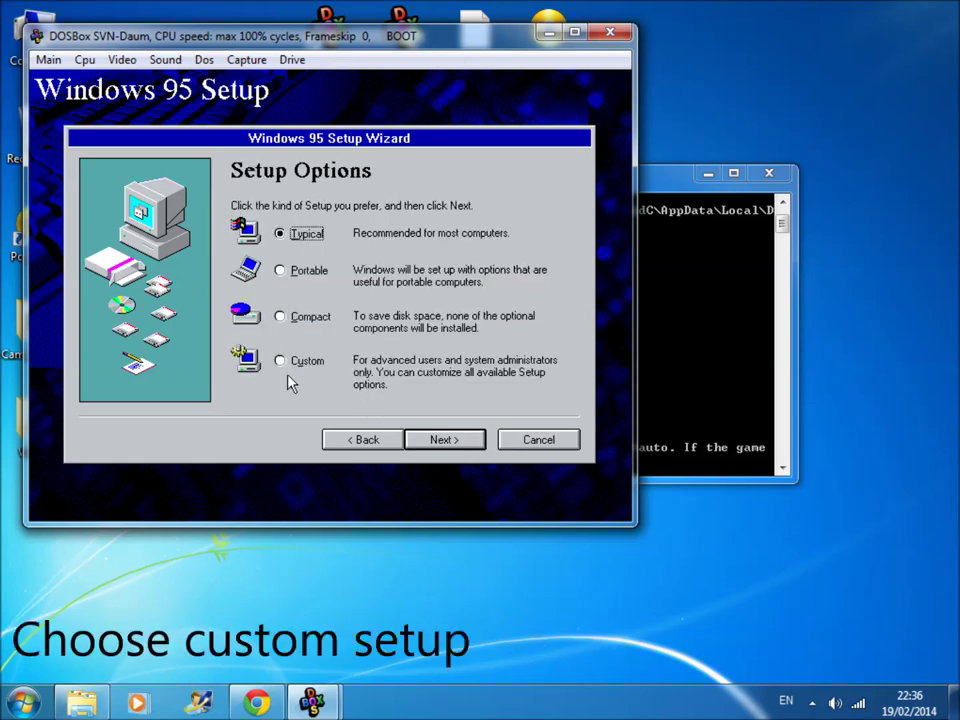
left_click(284, 363)
left_click(440, 439)
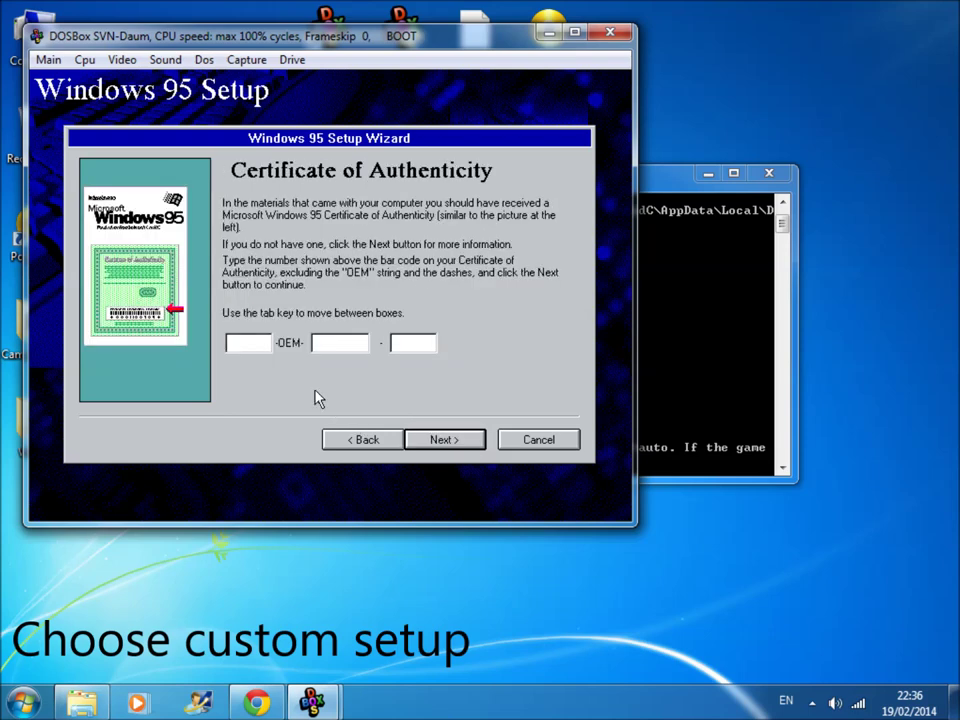
- Enter the Certificate of Authenticity number in both boxes and submit it
key("Tab")
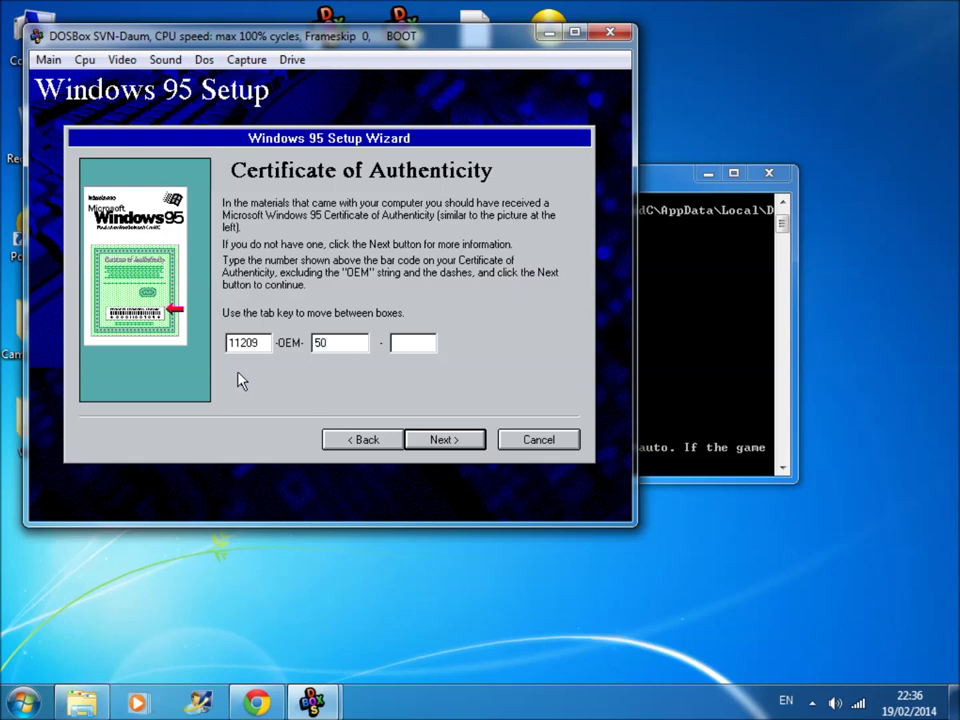
left_click(243, 343)
key("BackSpace")
key("End")
type("5")
key("BackSpace")
key("BackSpace")
left_click(341, 344)
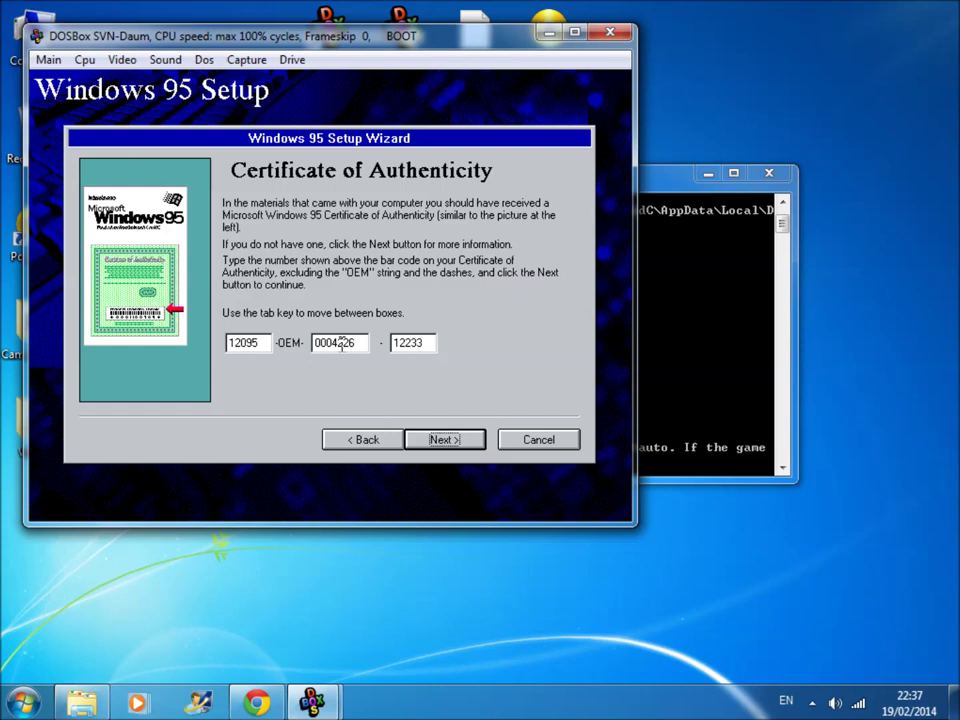
left_click(446, 439)
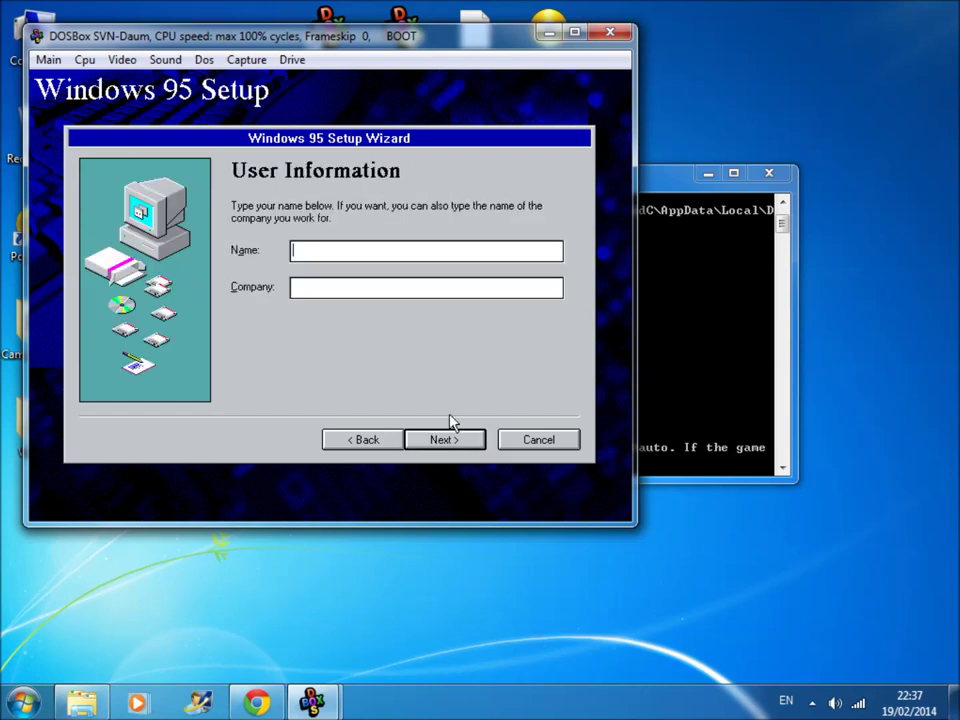
- Fill in the user's name and the company 'Personal use'
key("Caps_Lock")
type("David")
key("Tab")
type("Personal use")
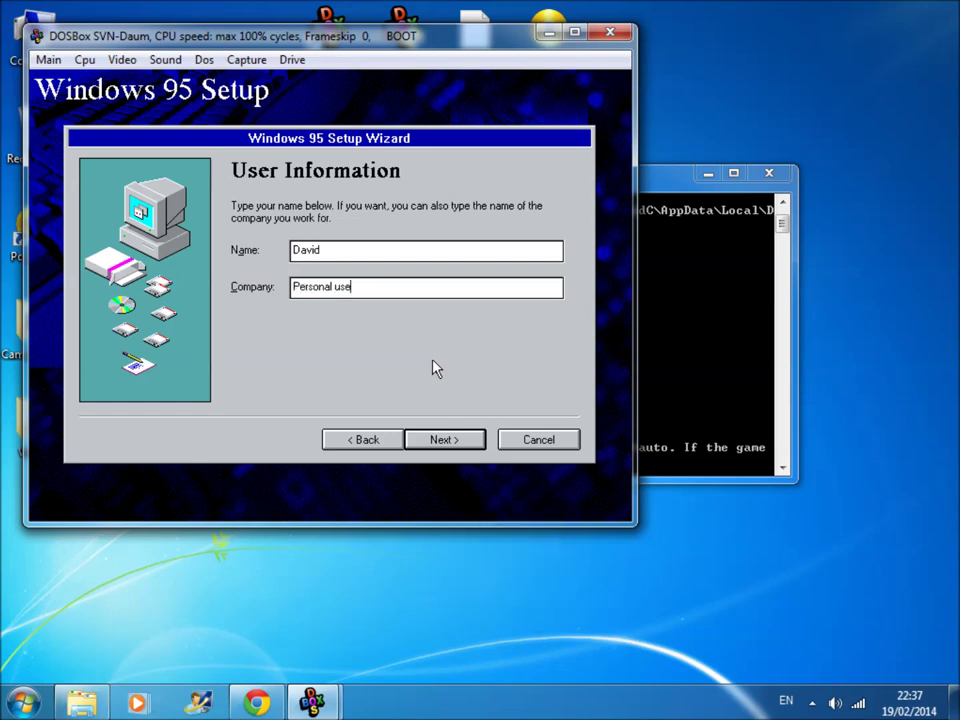
left_click(437, 441)
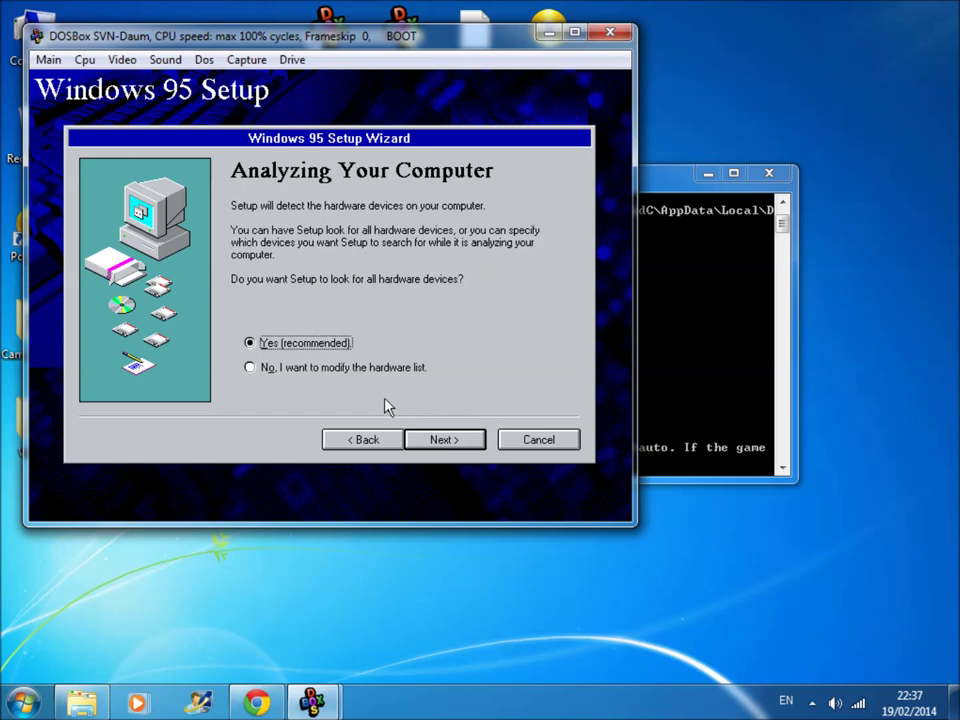
- Keep automatic detection, limited to sound, MIDI or video capture cards, and start the check
left_click(428, 439)
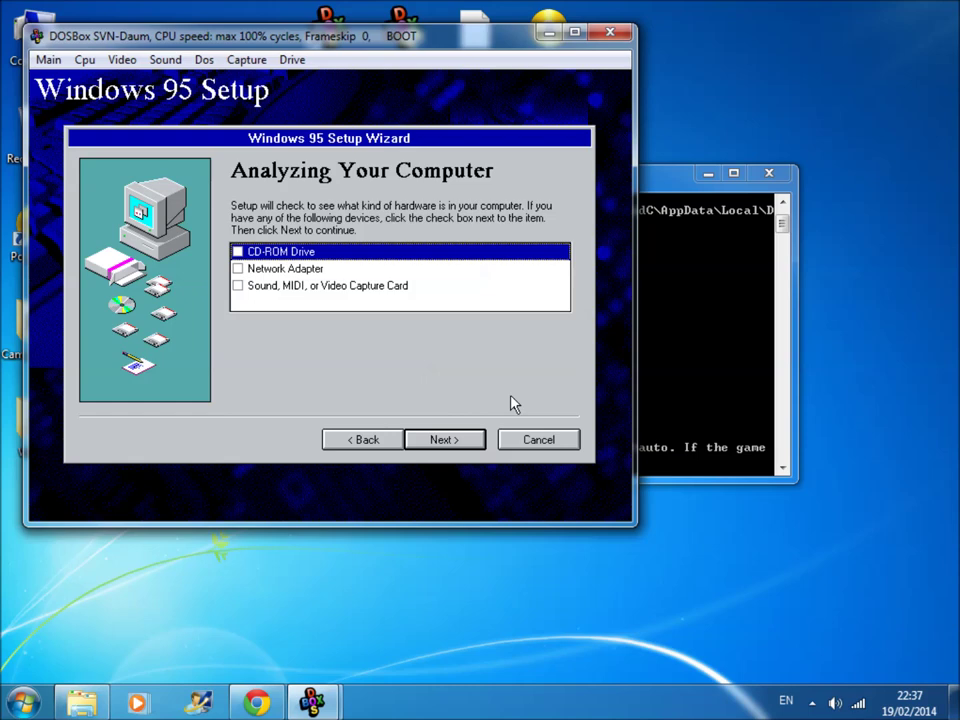
left_click(238, 286)
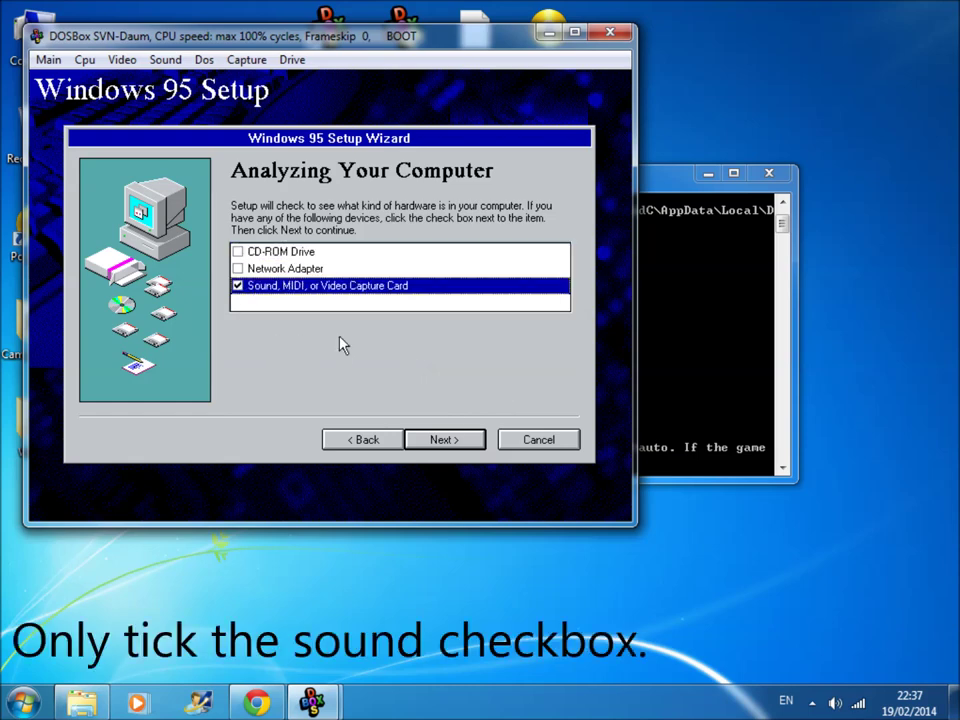
left_click(455, 444)
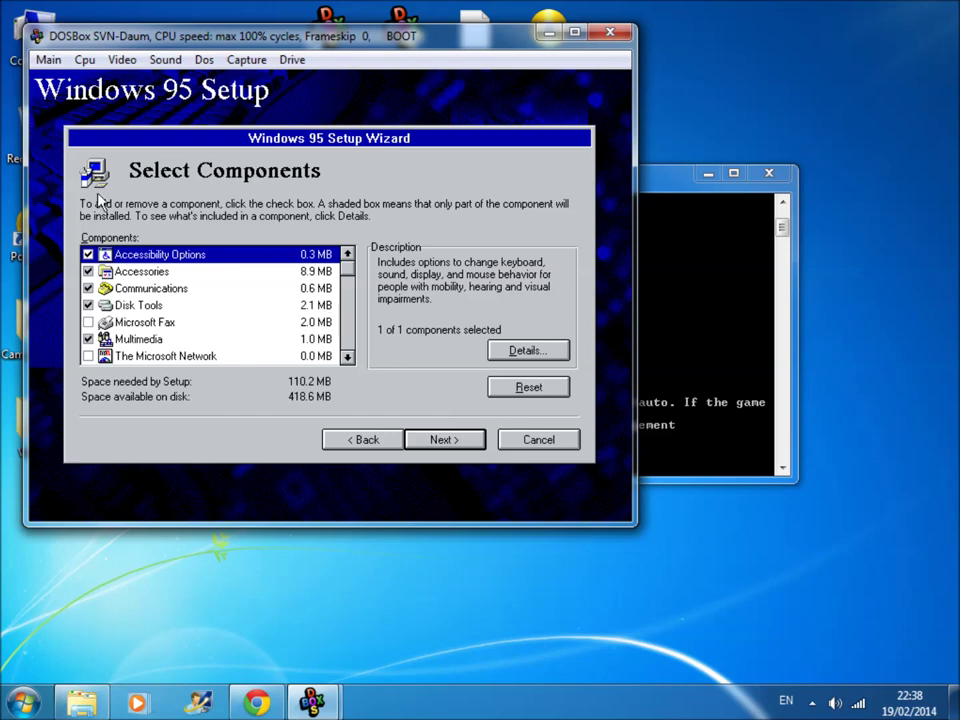
- Exclude Accessibility Options and Communications in Select Components
left_click(88, 254)
left_click(88, 289)
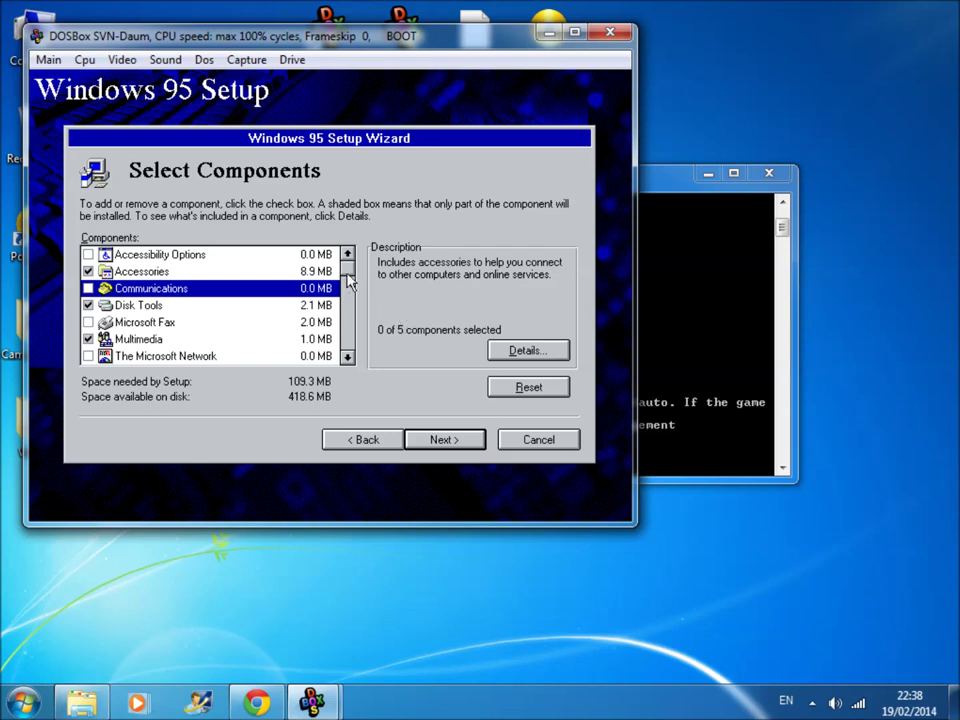
left_click(347, 357)
left_click(347, 253)
- Remove Document Templates, Imaging and Screen Savers from Accessories and continue
left_click(126, 268)
left_click(538, 349)
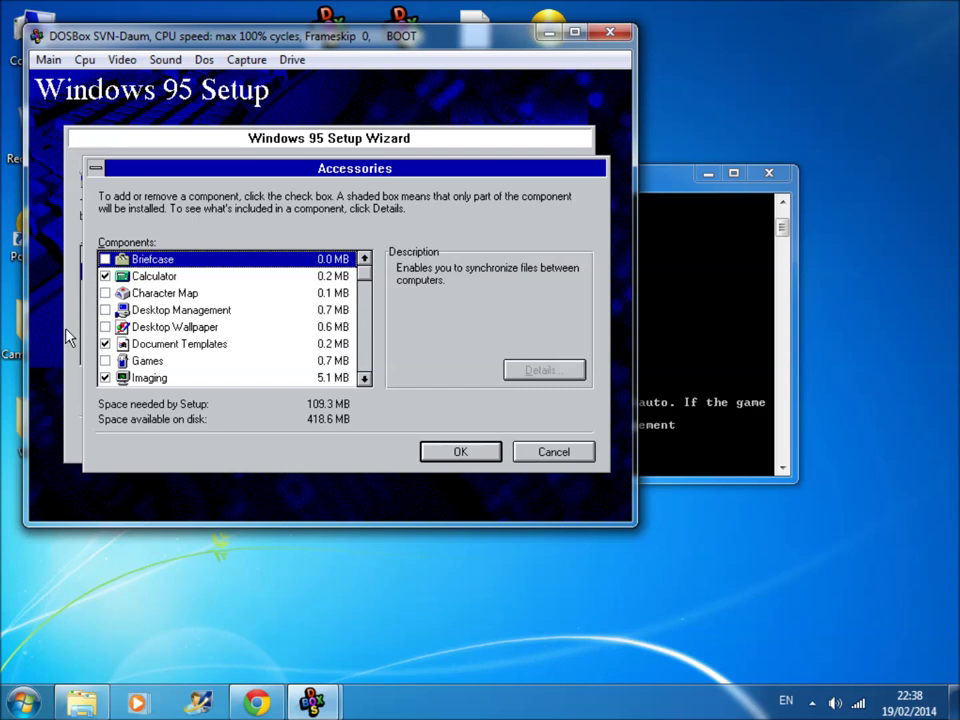
left_click(104, 344)
left_click(104, 378)
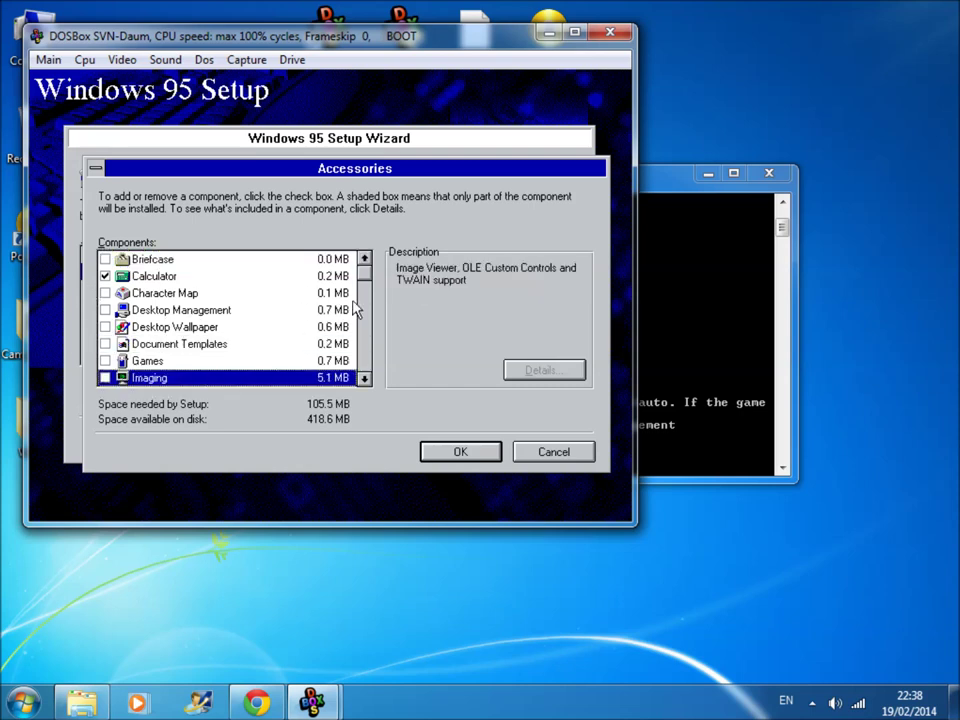
left_click_drag(362, 284, 368, 364)
left_click(104, 310)
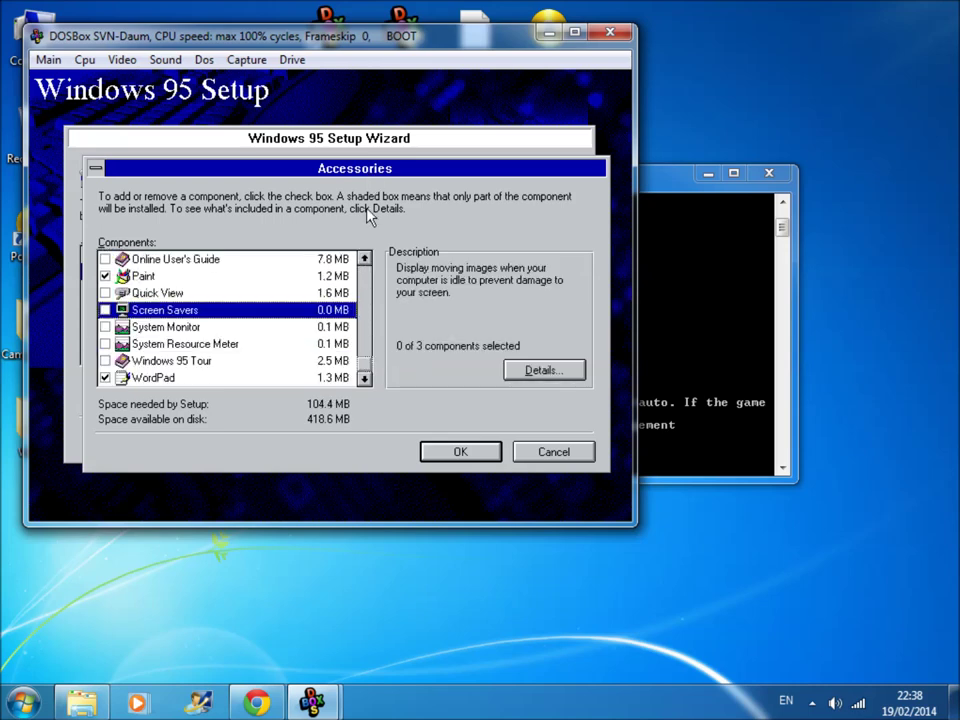
left_click(364, 258)
left_click(456, 450)
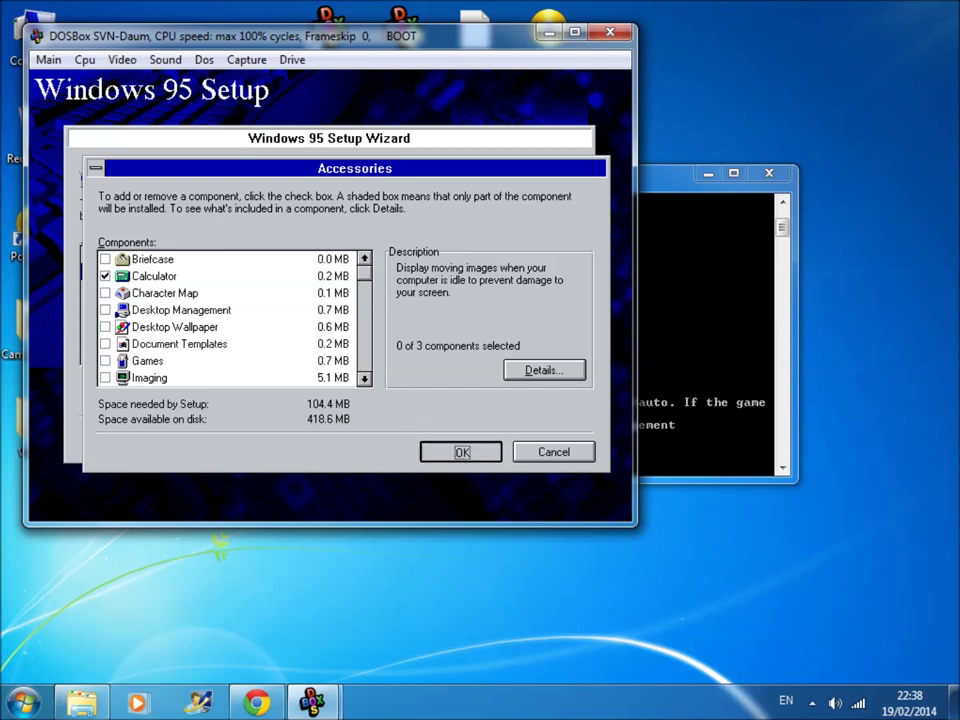
left_click(450, 439)
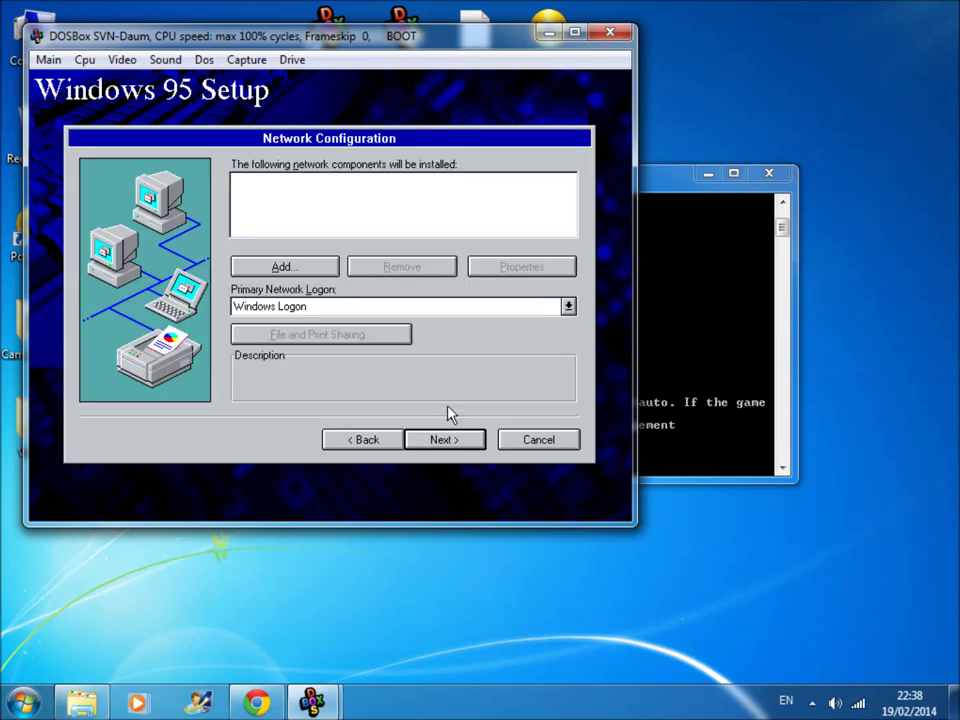
- Skip network configuration and set the keyboard layout to British
left_click(446, 441)
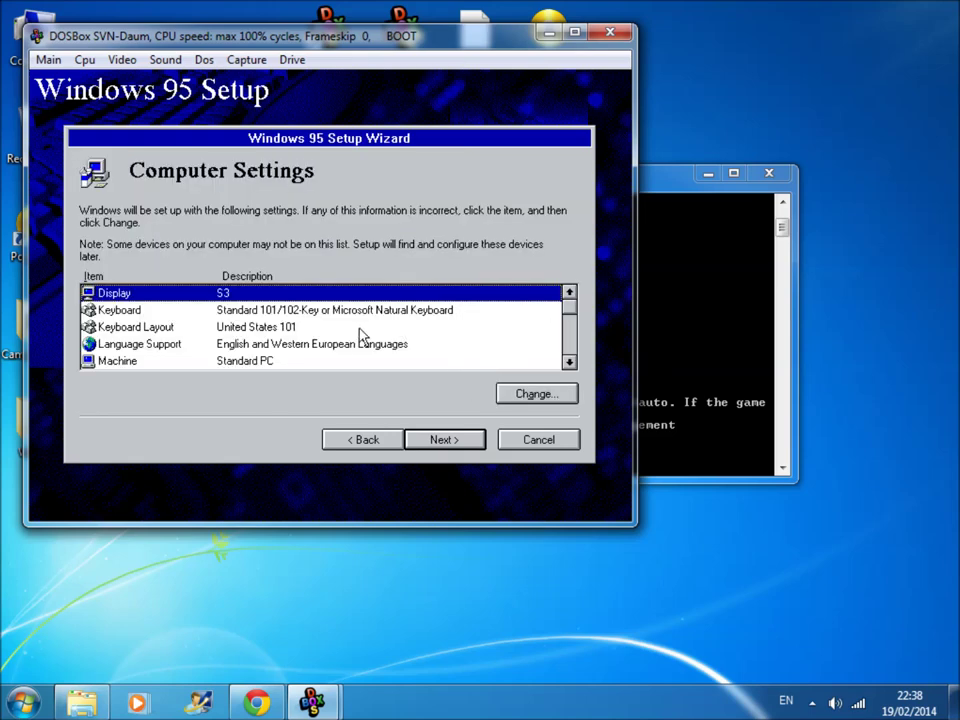
left_click(362, 328)
left_click(549, 394)
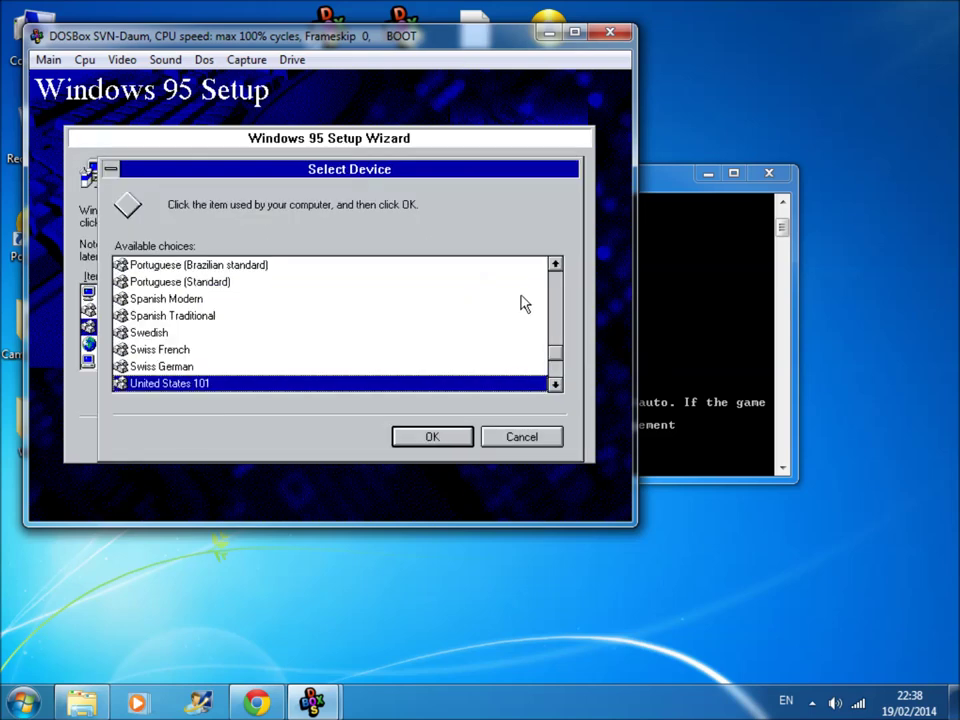
left_click_drag(563, 352, 563, 266)
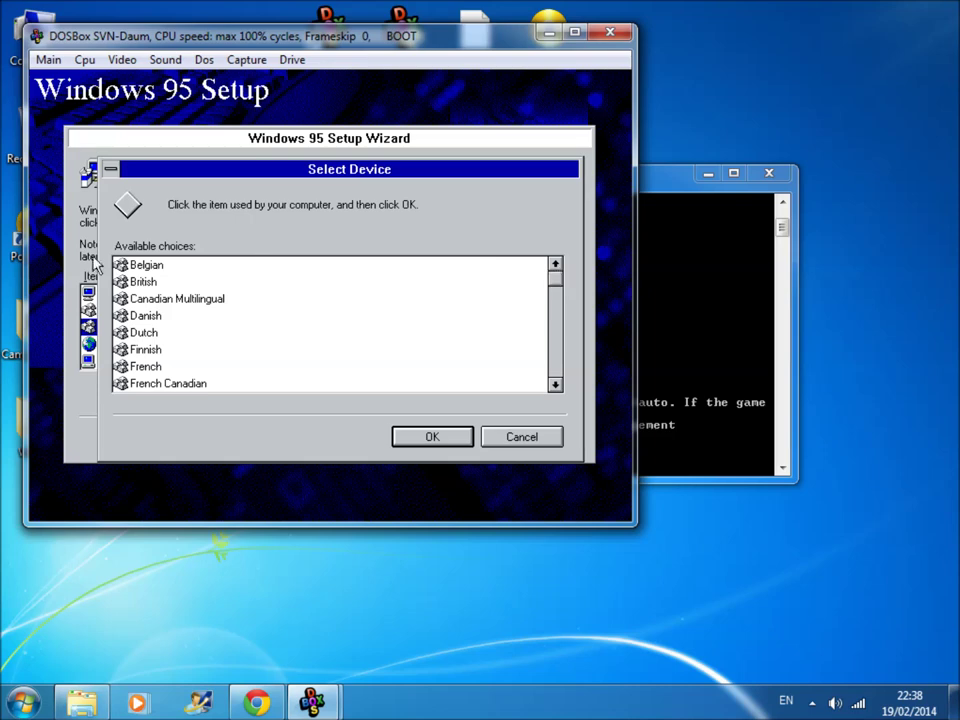
left_click(140, 282)
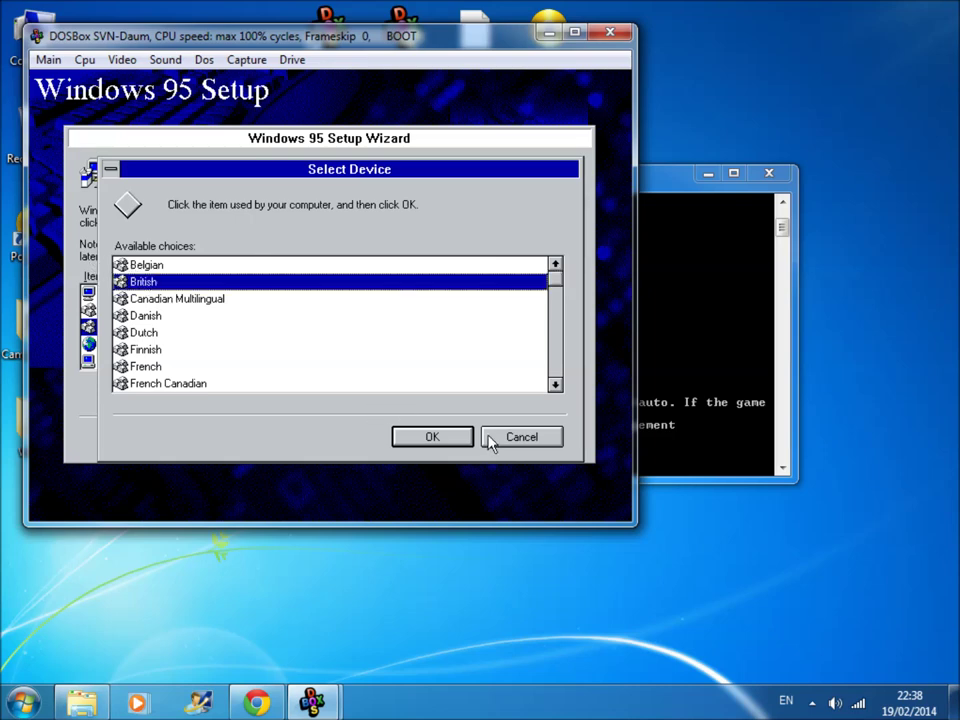
left_click(452, 437)
- Set Regional Settings to English (British)
left_click_drag(570, 304, 570, 339)
left_click(272, 345)
left_click(520, 395)
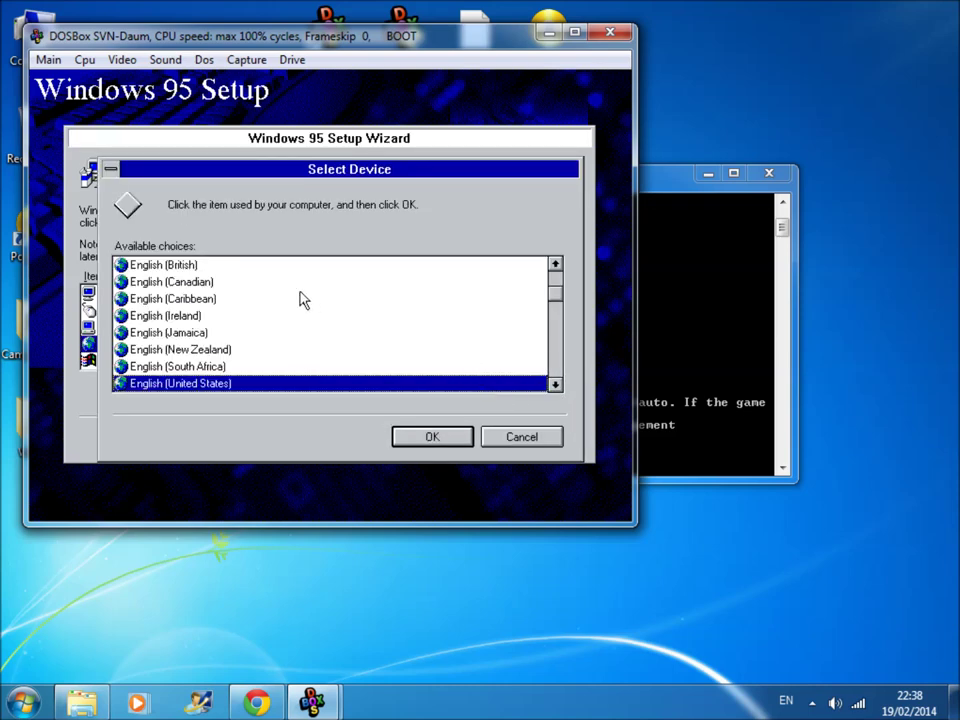
left_click(240, 265)
left_click(432, 436)
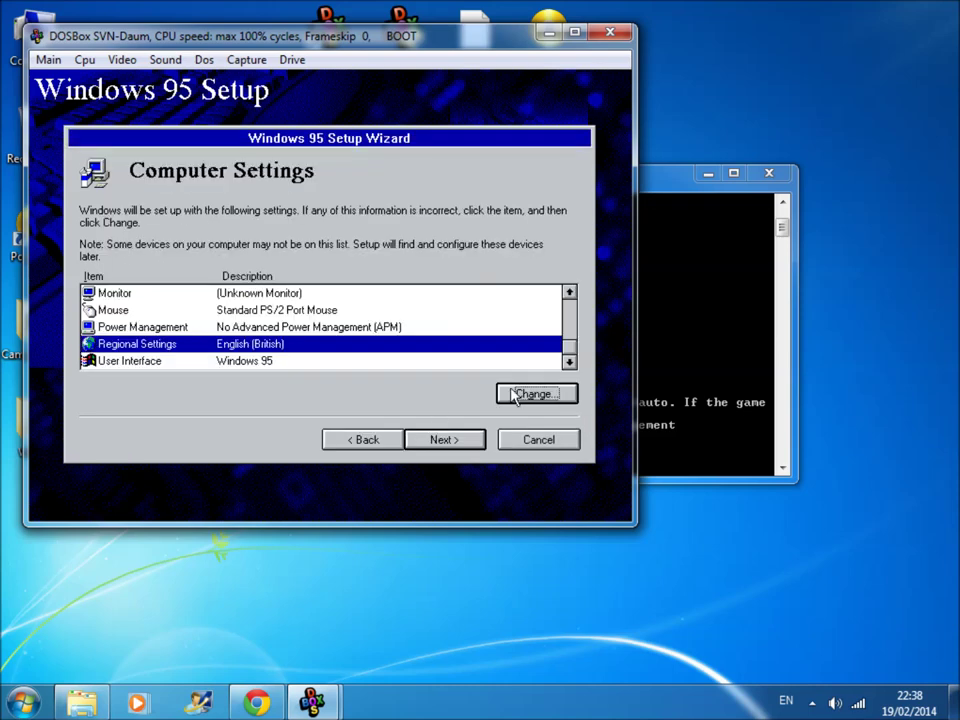
- Review the S3 display setting and accept the computer settings
left_click_drag(573, 353, 576, 312)
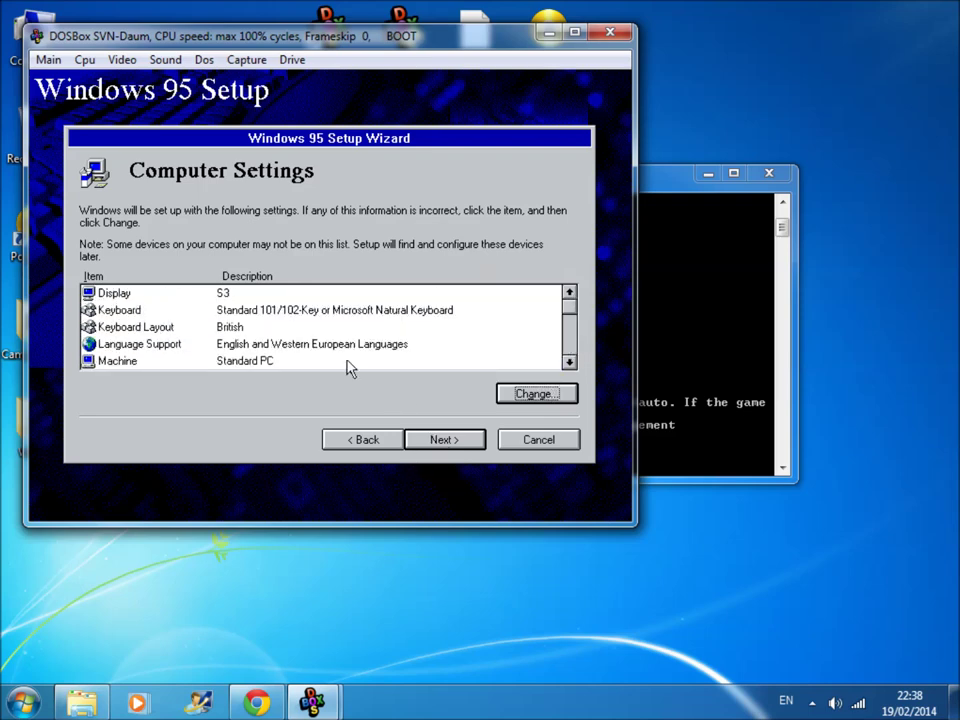
left_click(263, 299)
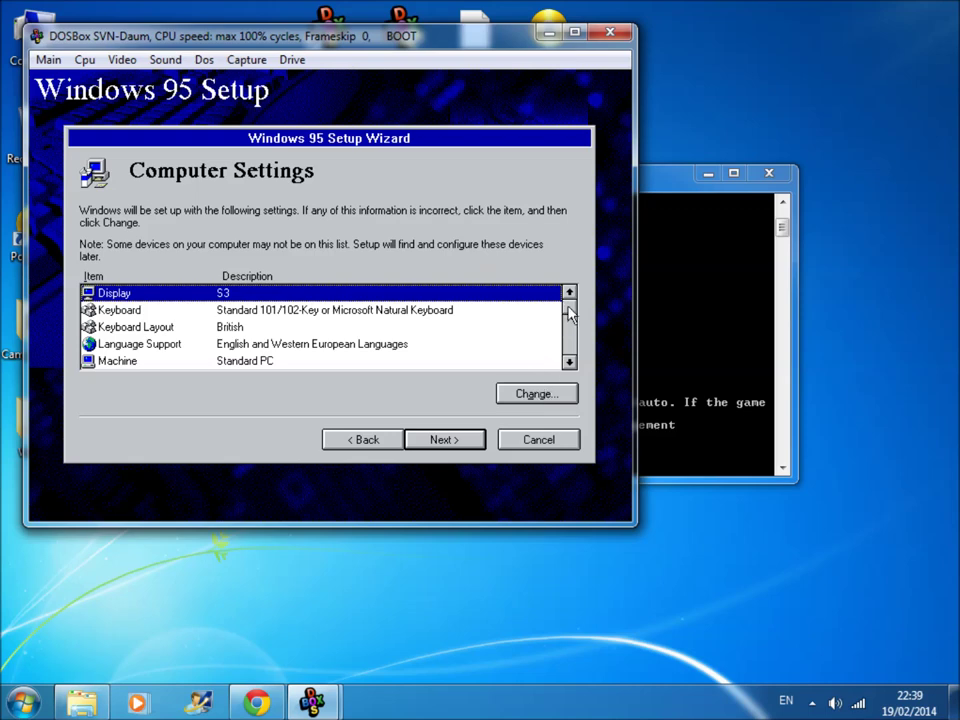
left_click(569, 362)
left_click(569, 362)
left_click(569, 362)
left_click(569, 362)
left_click(569, 362)
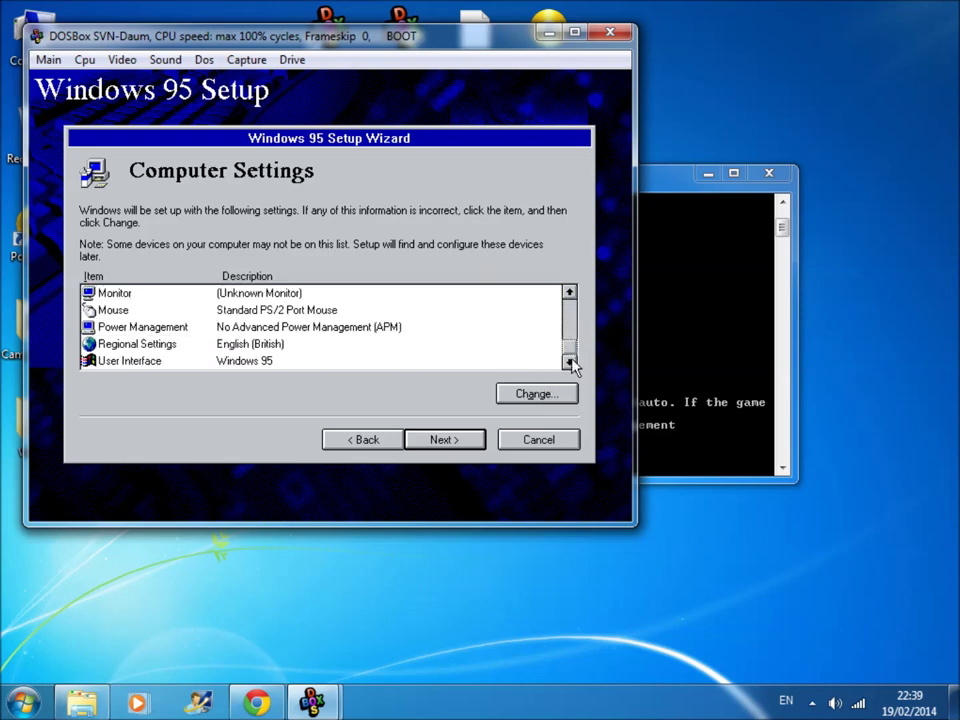
left_click_drag(574, 356, 576, 302)
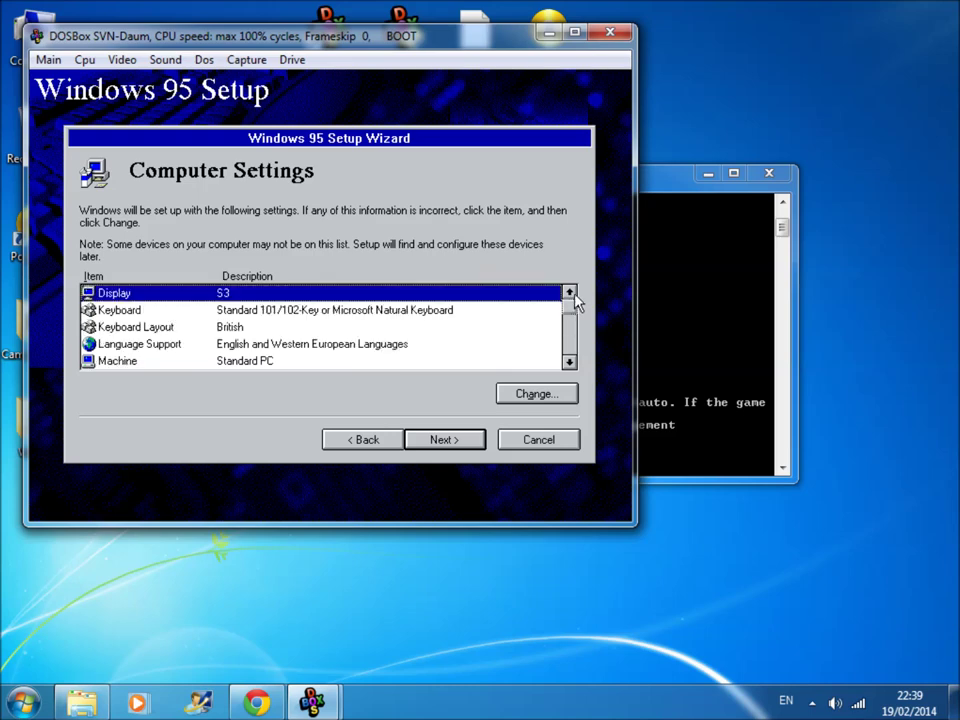
left_click(440, 441)
- Skip the startup disk, copy the Windows 95 files, finish and dismiss the floppy warning
left_click(259, 333)
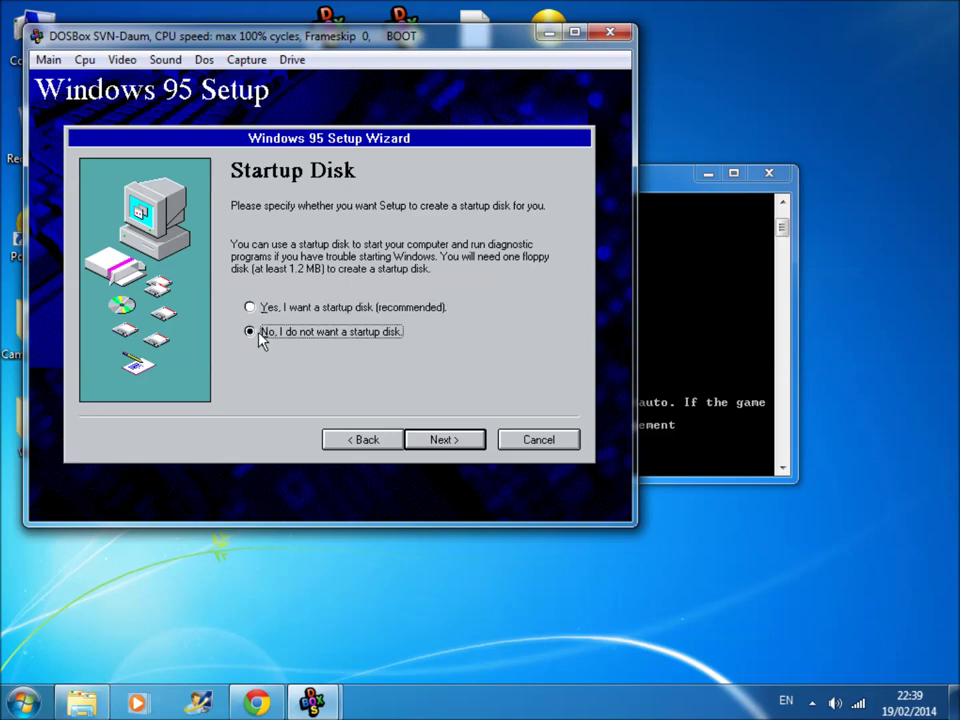
left_click(439, 444)
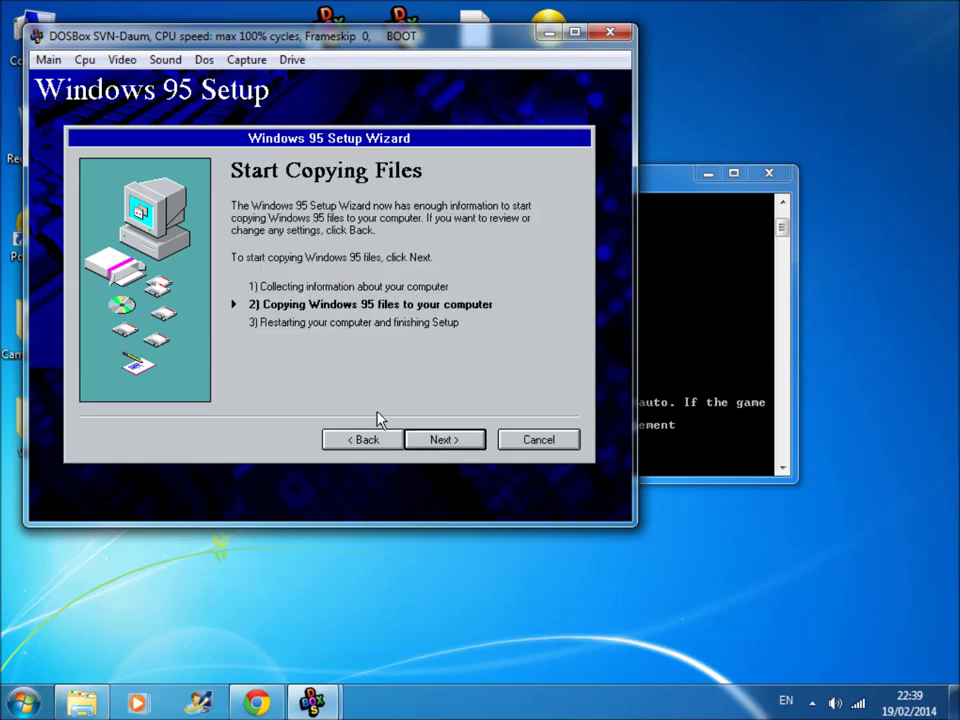
left_click(468, 446)
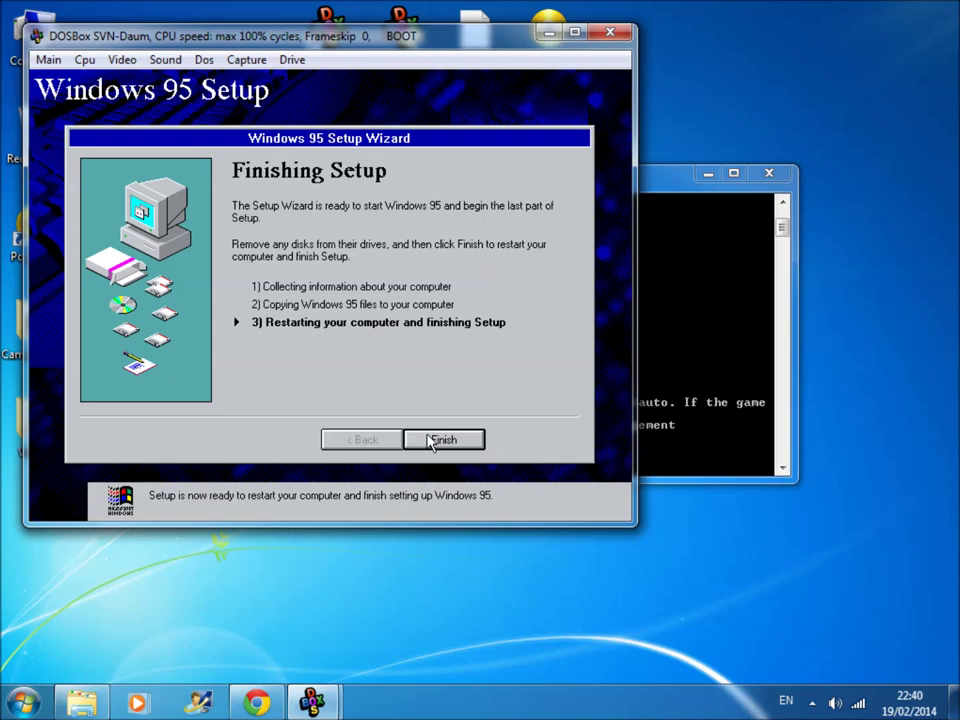
left_click(437, 441)
left_click(330, 341)
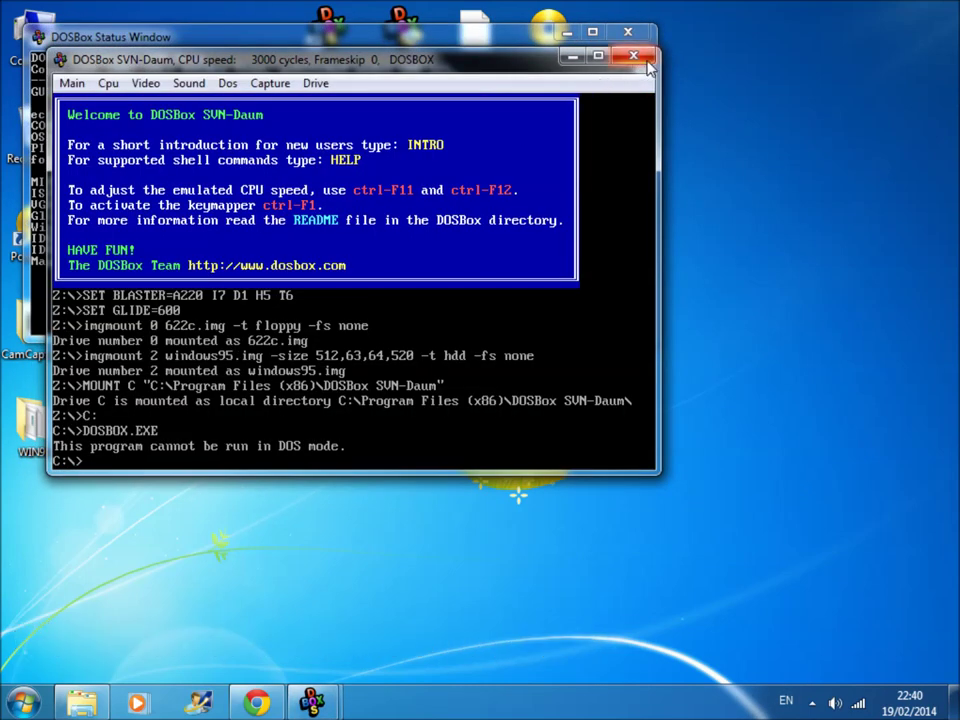
- Close DOSBox and run Run DOSBox configuration.bat from DOSBox SVN-Daum's TOOLS folder
left_click(640, 58)
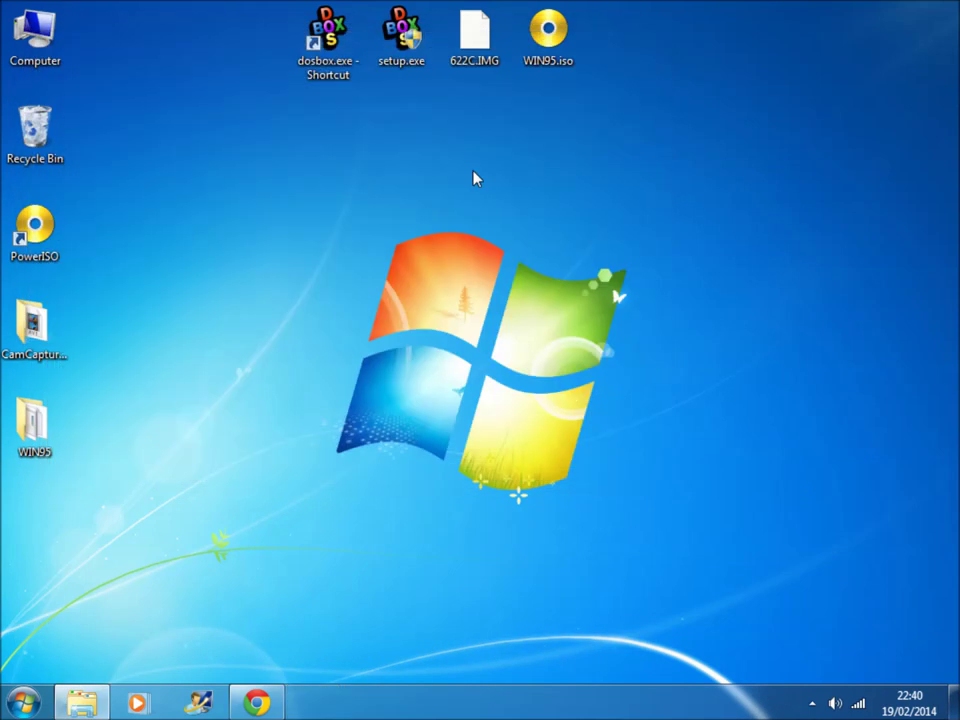
right_click(334, 28)
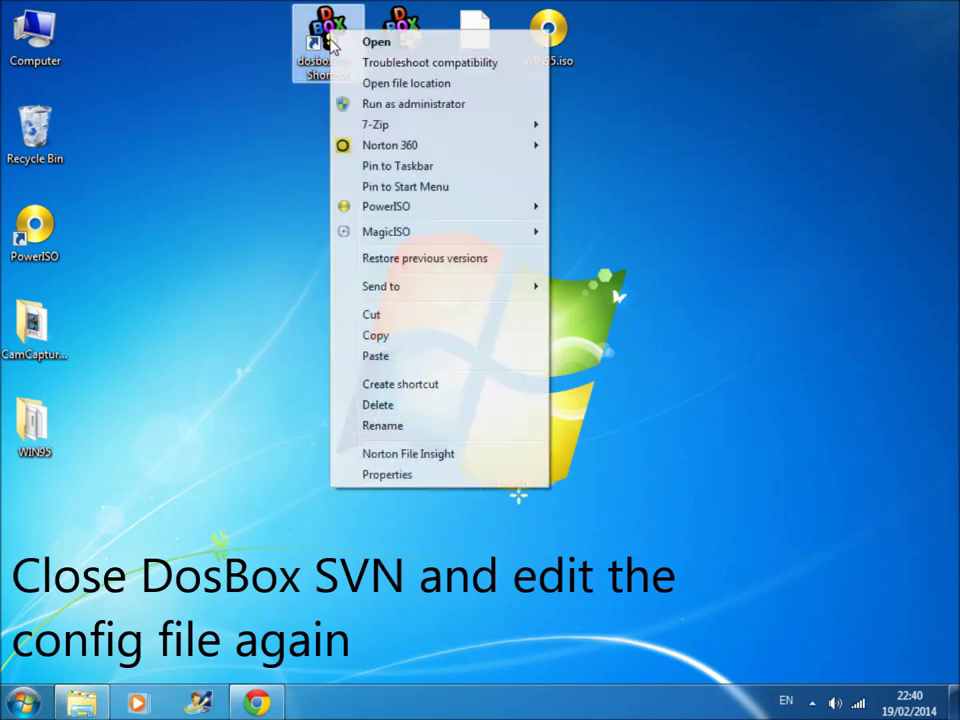
left_click(378, 86)
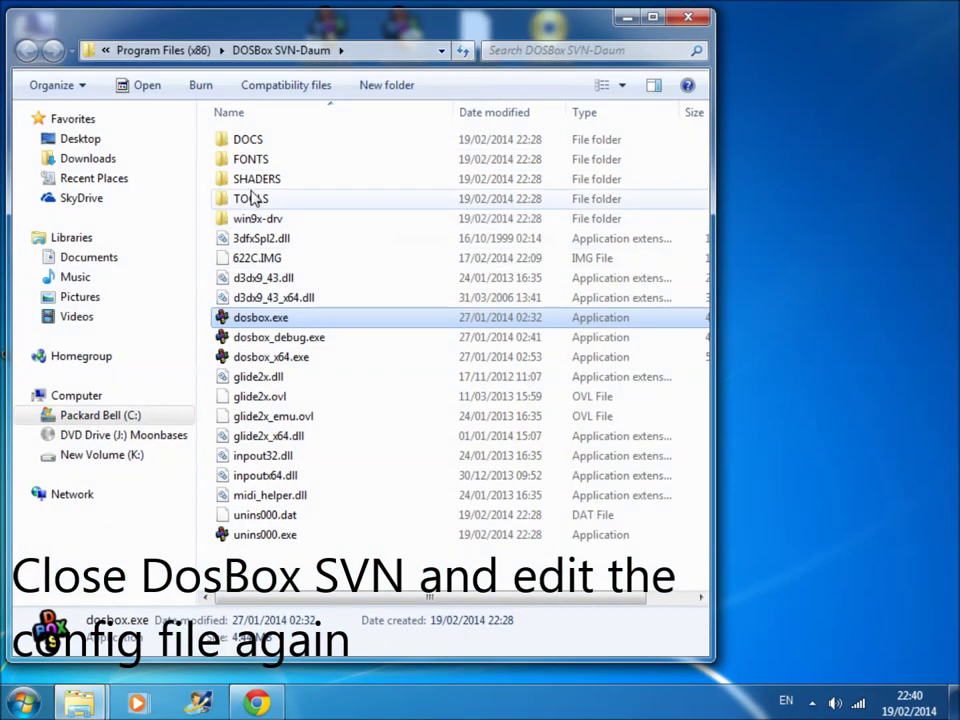
double_click(257, 198)
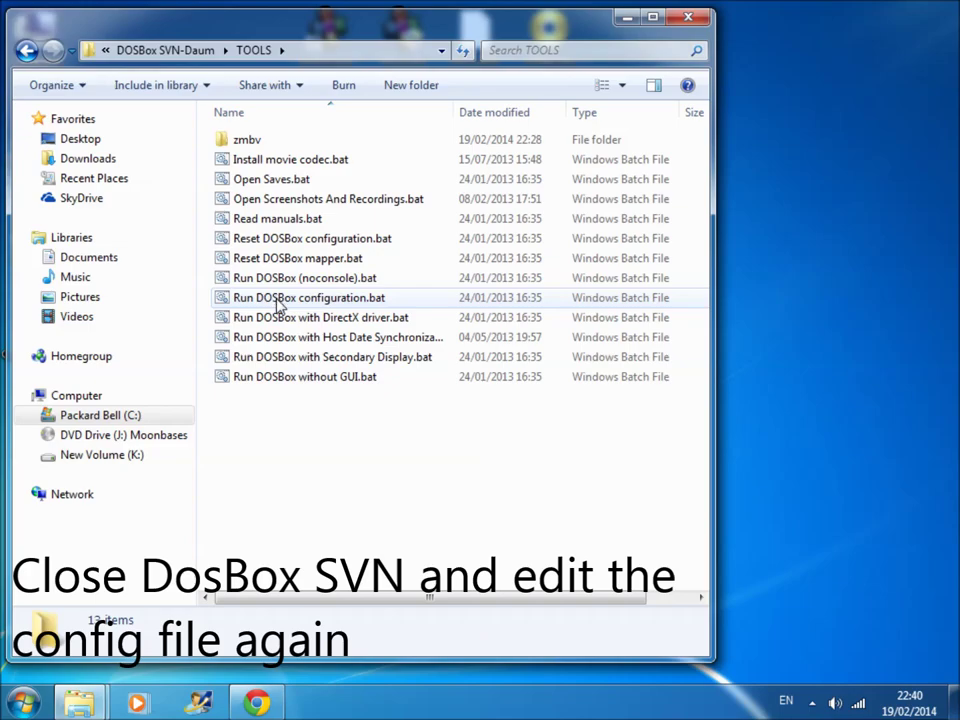
double_click(277, 303)
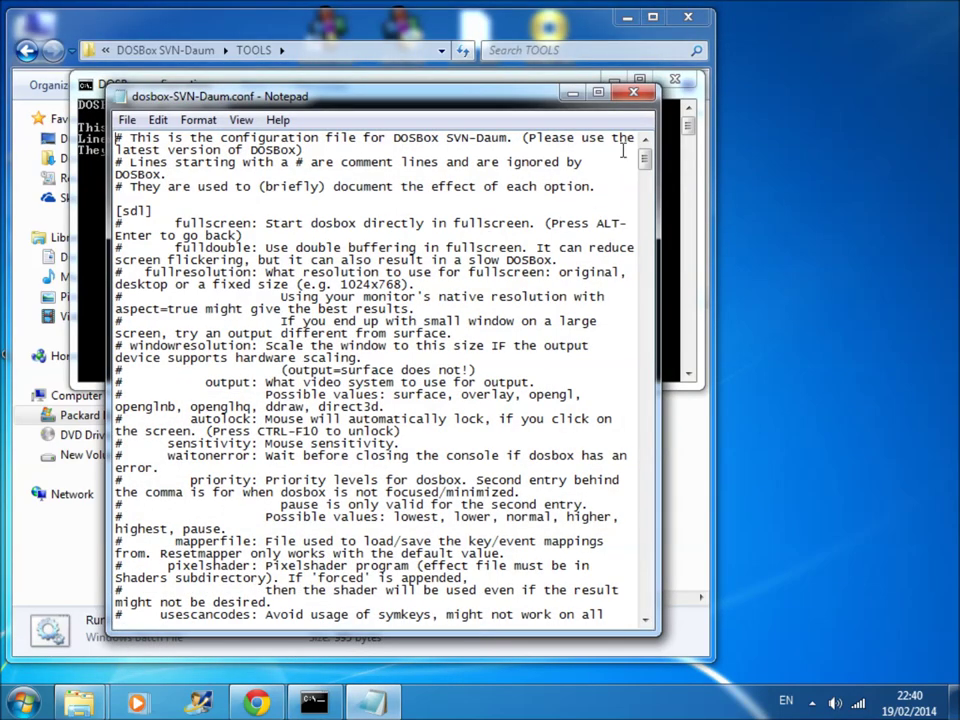
- Delete the 622c.img imgmount line and add boot -l c below the windows95.img mount
left_click_drag(644, 157, 662, 648)
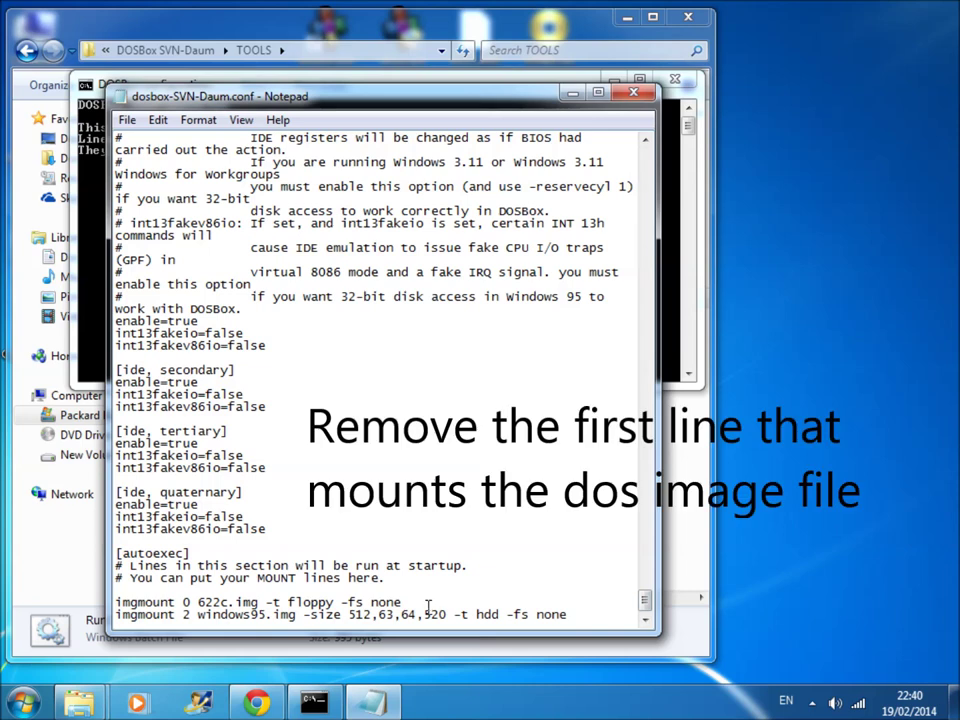
left_click_drag(424, 606, 160, 604)
left_click(117, 606)
key("shift+End")
key("Delete")
key("Delete")
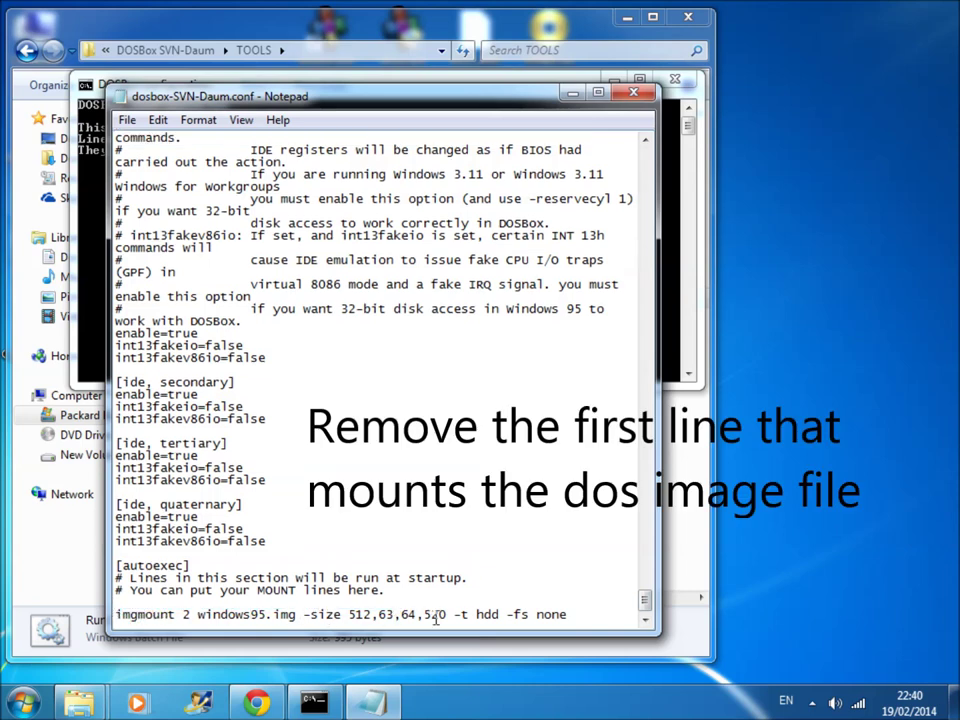
left_click(570, 602)
key("Return")
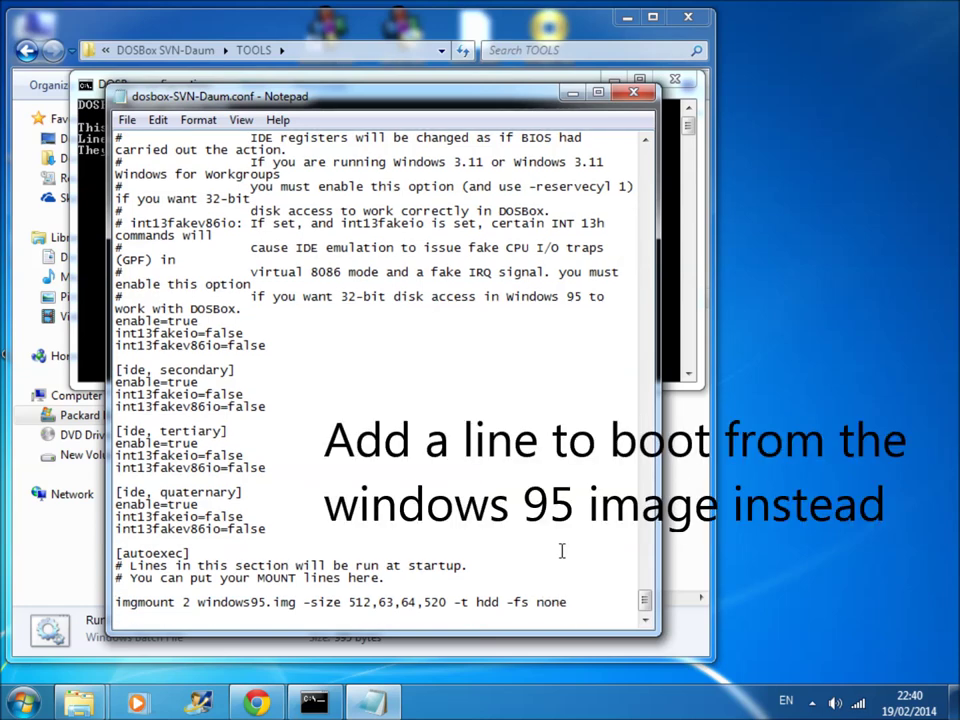
type("boot -l c")
- Save dosbox-SVN-Daum.conf, close Notepad and the TOOLS window, and launch DOSBox
left_click(127, 119)
left_click(152, 184)
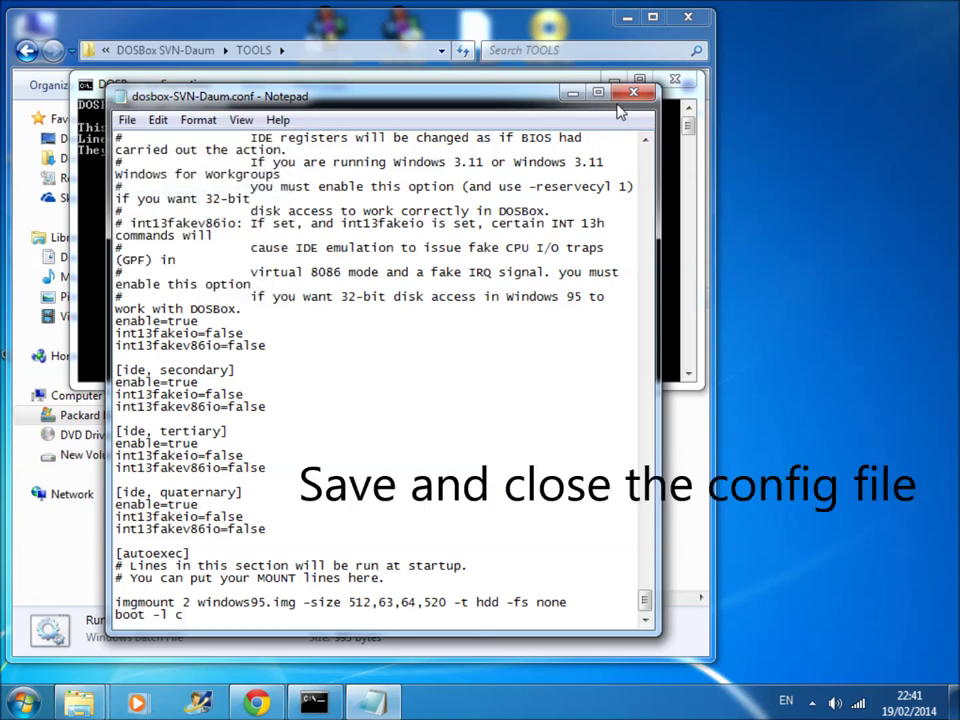
key("alt+F4")
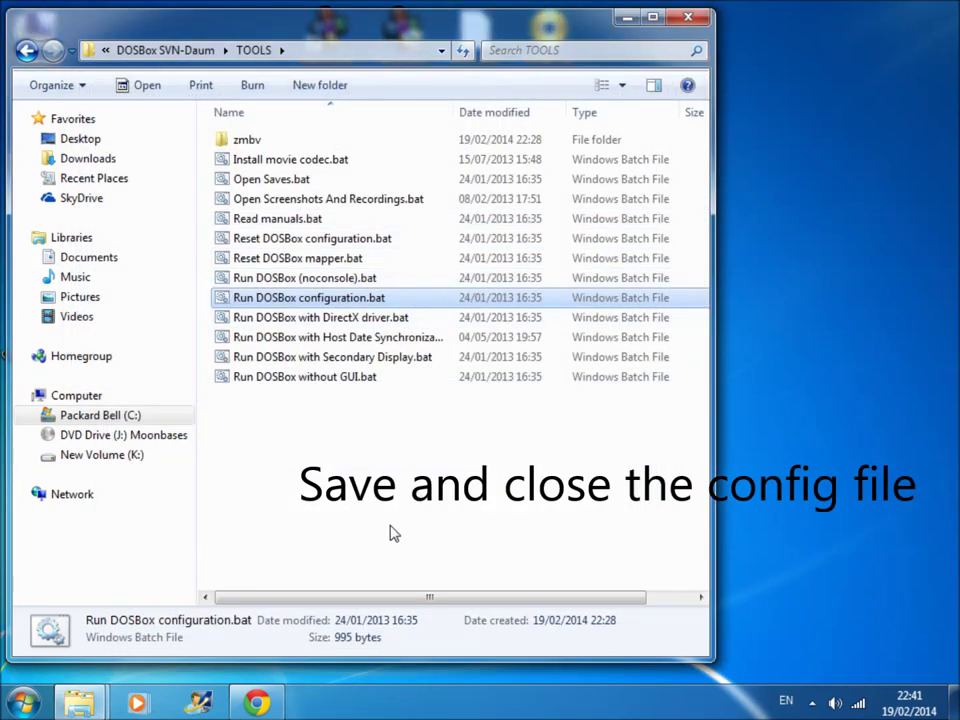
left_click(387, 492)
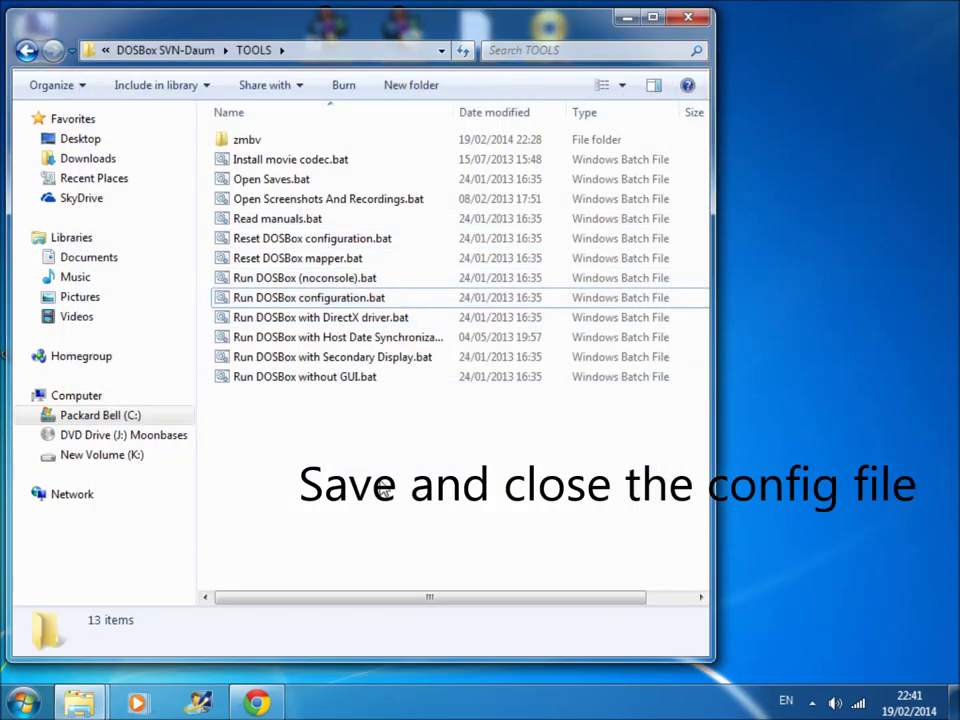
left_click(688, 16)
double_click(338, 38)
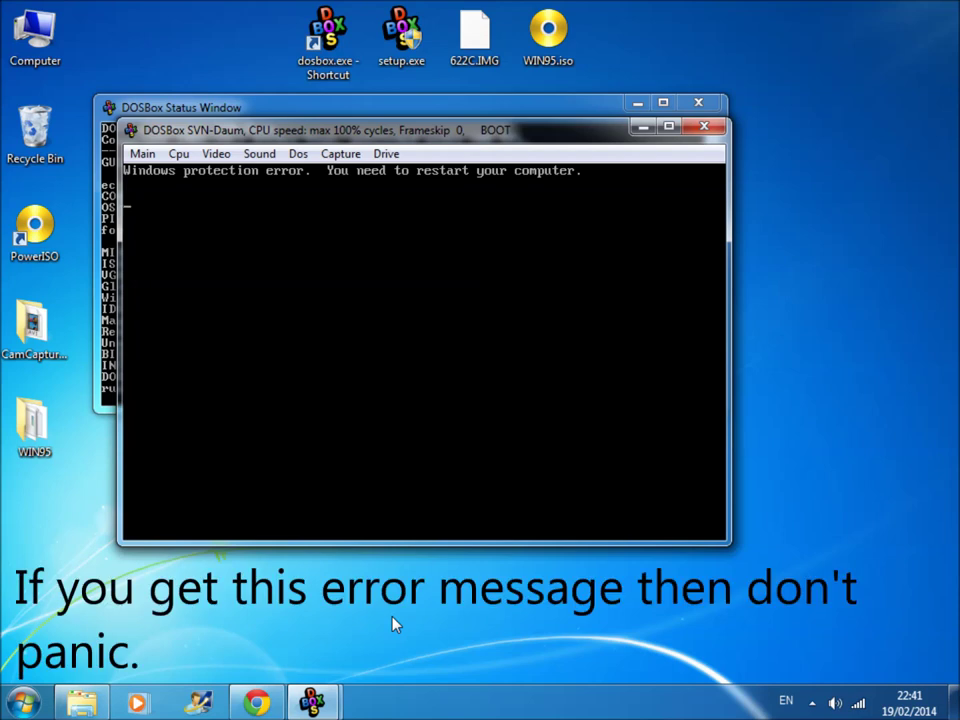
- Close DOSBox after the Windows protection error and launch DOSBox again
left_click(703, 130)
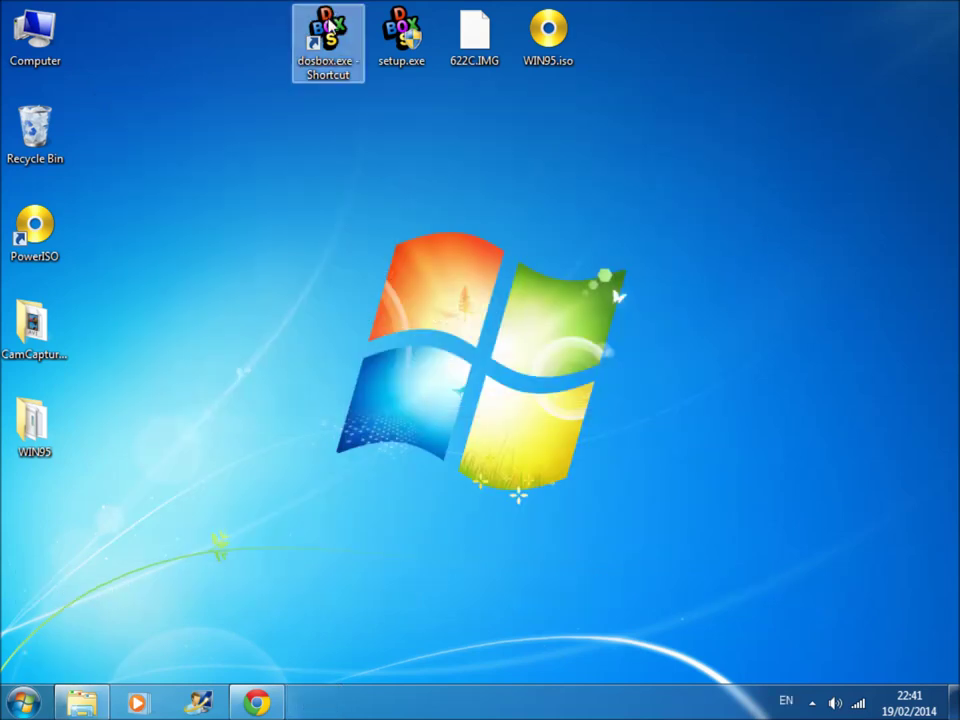
double_click(328, 30)
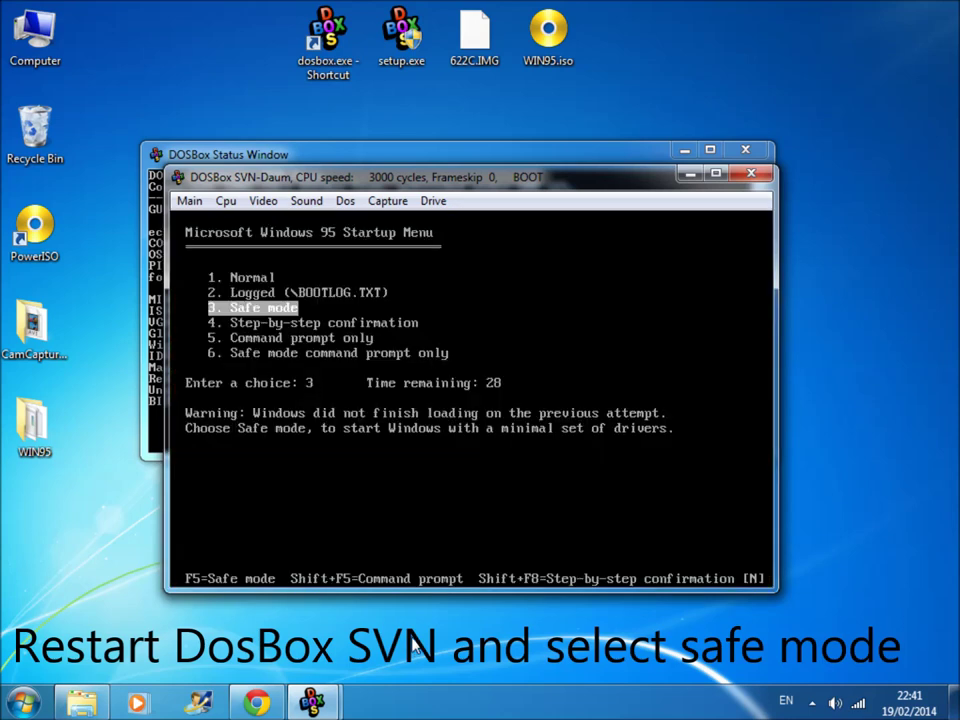
- Boot Windows 95 in Safe mode and dismiss the device detection warnings and Safe mode notice
key("Return")
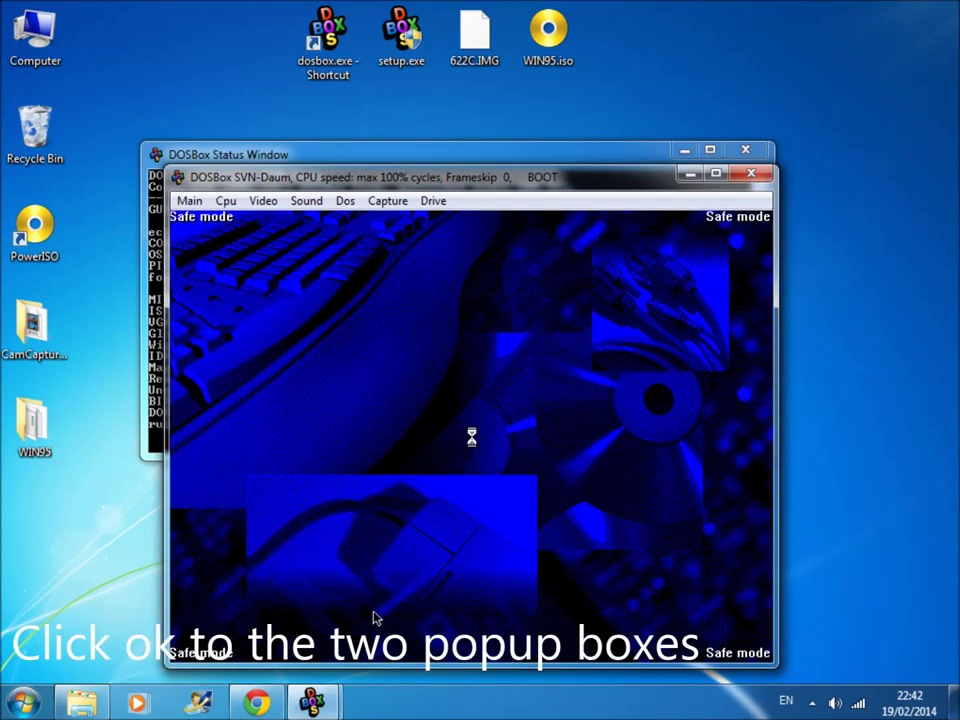
left_click(478, 490)
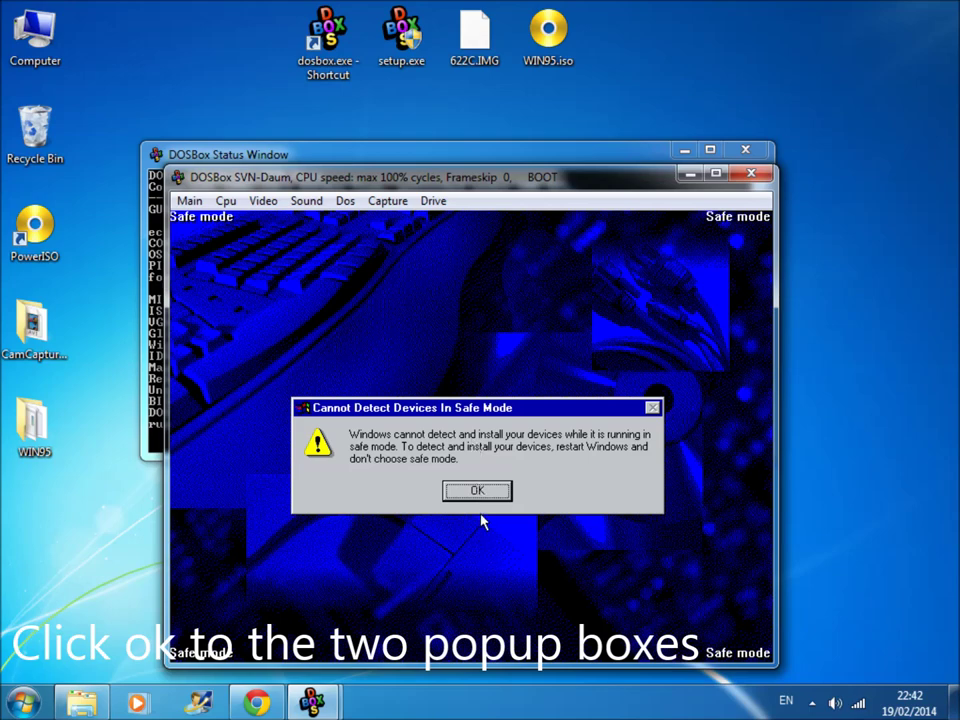
left_click(482, 492)
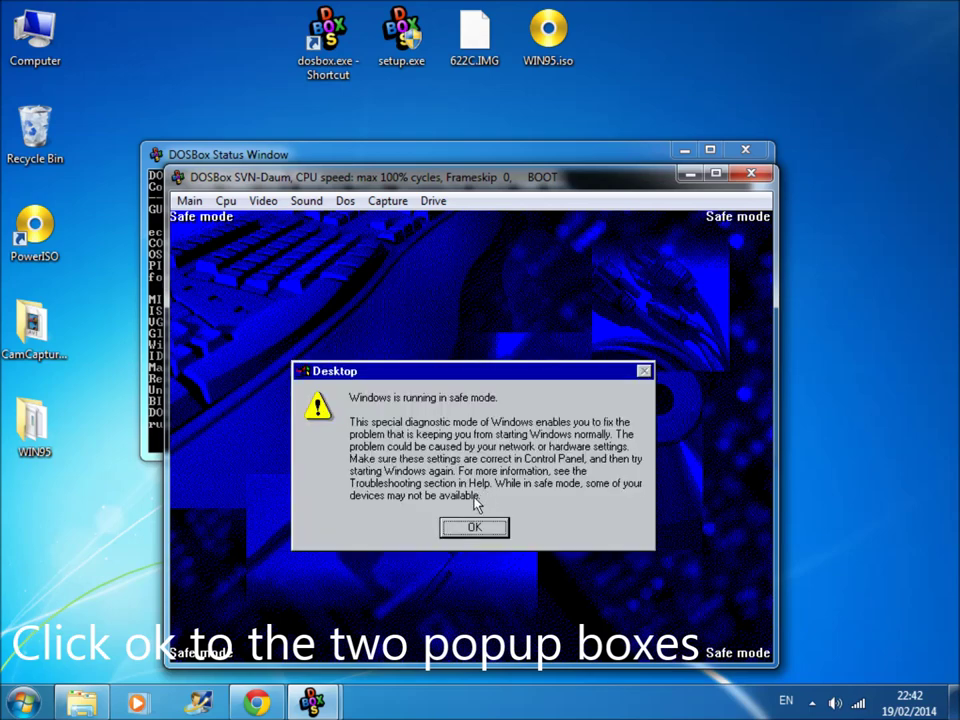
left_click(473, 523)
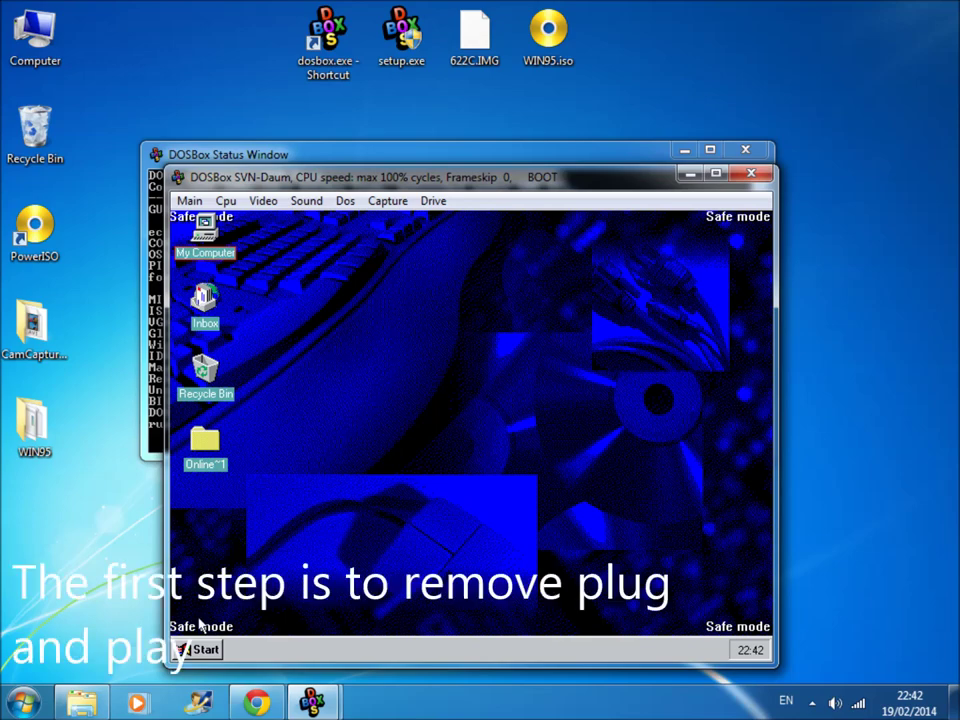
- Open Device Manager through Control Panel's System properties
left_click(198, 649)
mouse_move(247, 515)
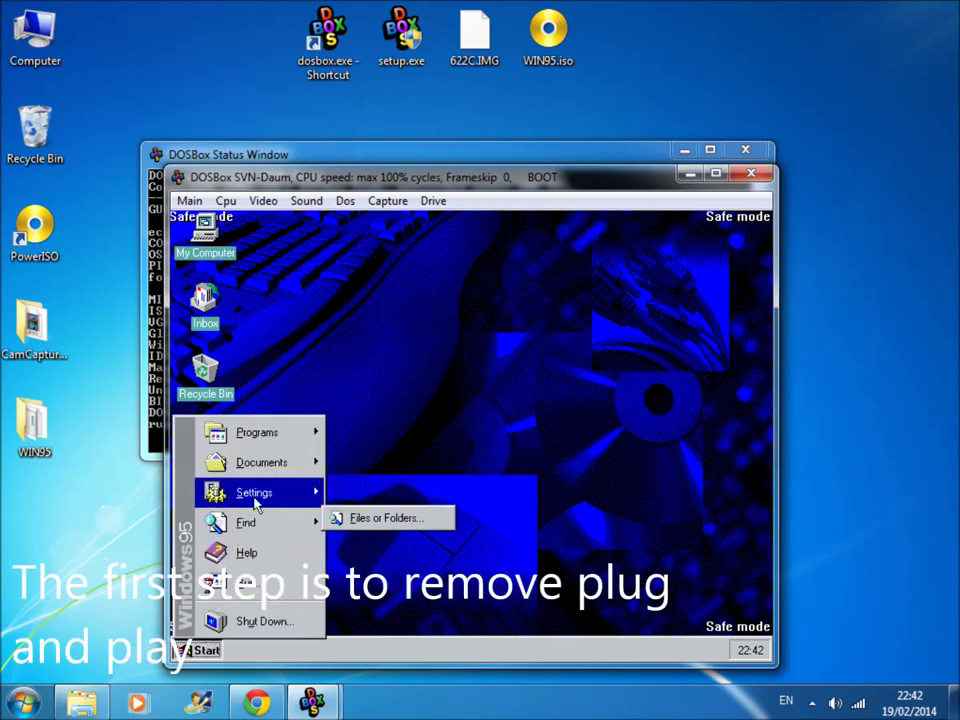
mouse_move(255, 494)
left_click(418, 493)
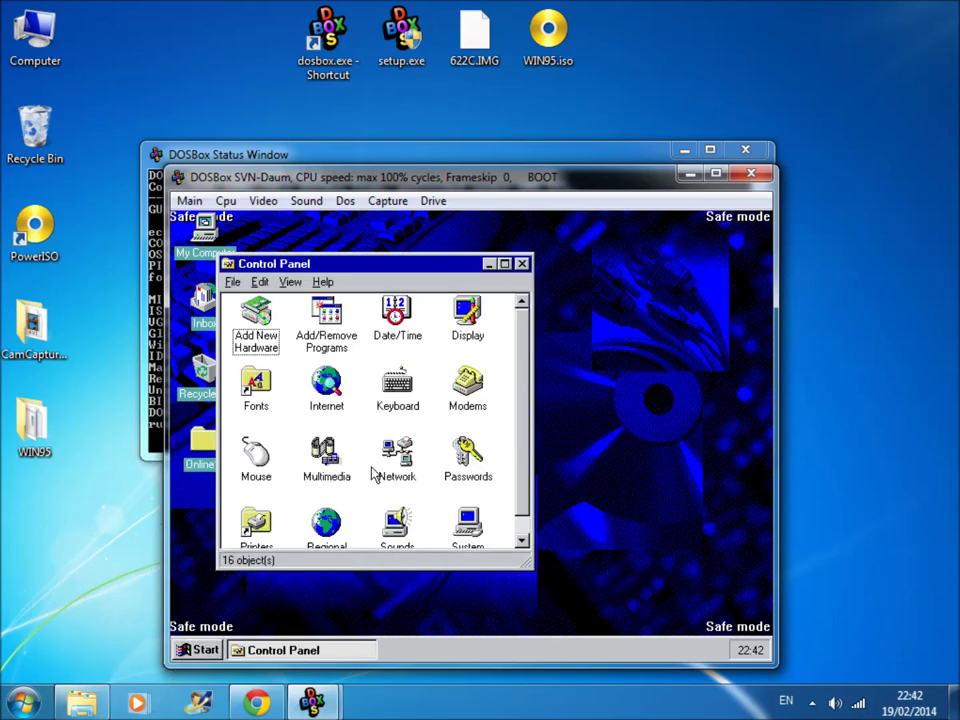
double_click(468, 522)
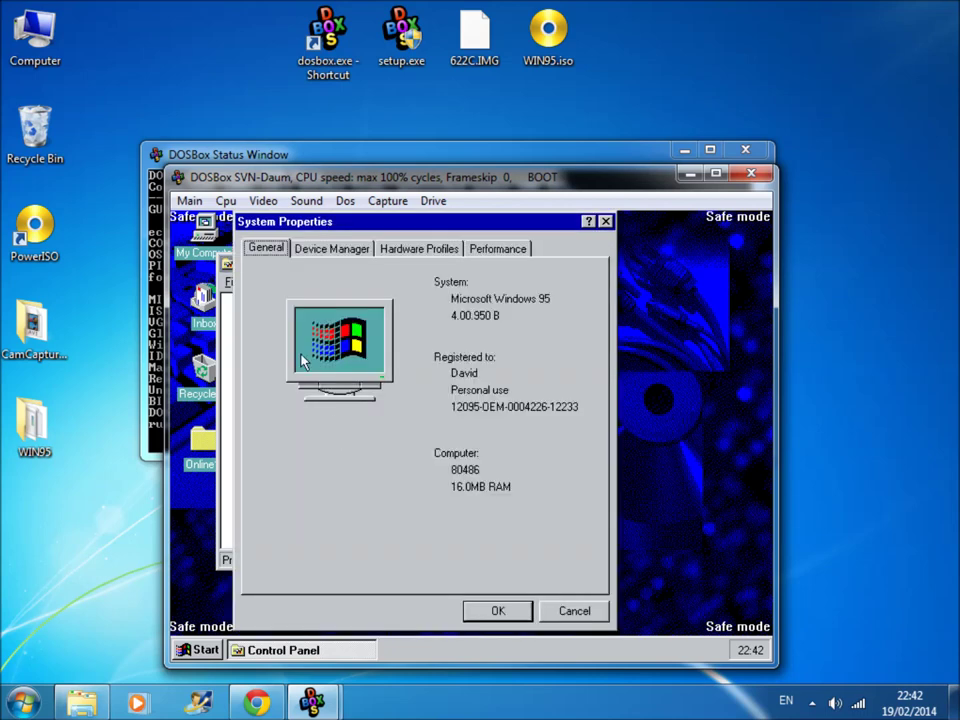
left_click(332, 248)
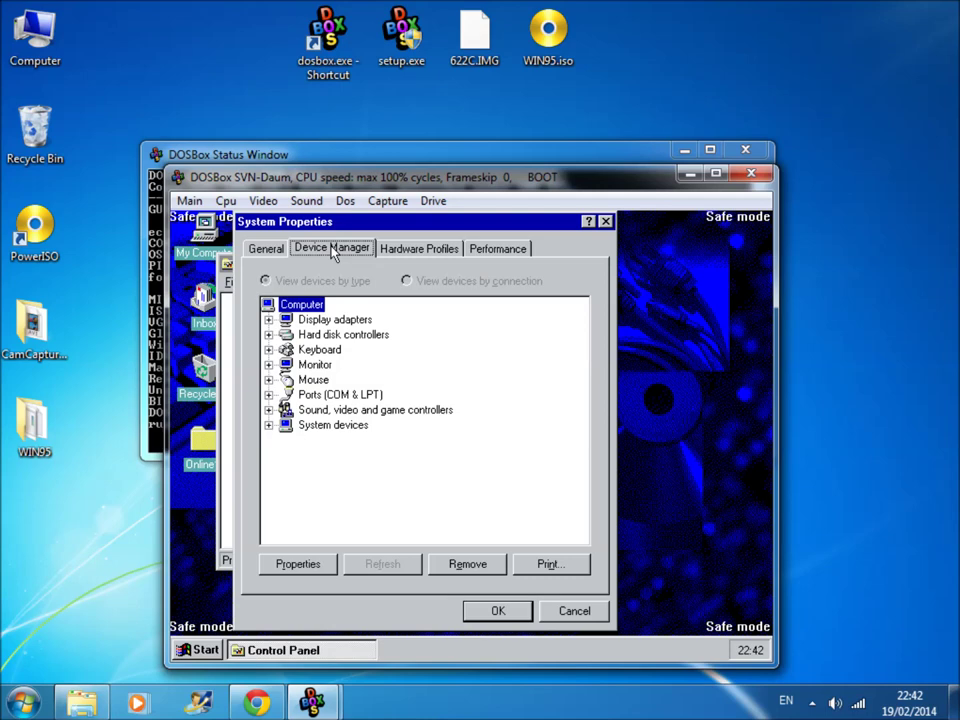
- Remove Plug and Play BIOS from System devices and recheck the device list
left_click(268, 425)
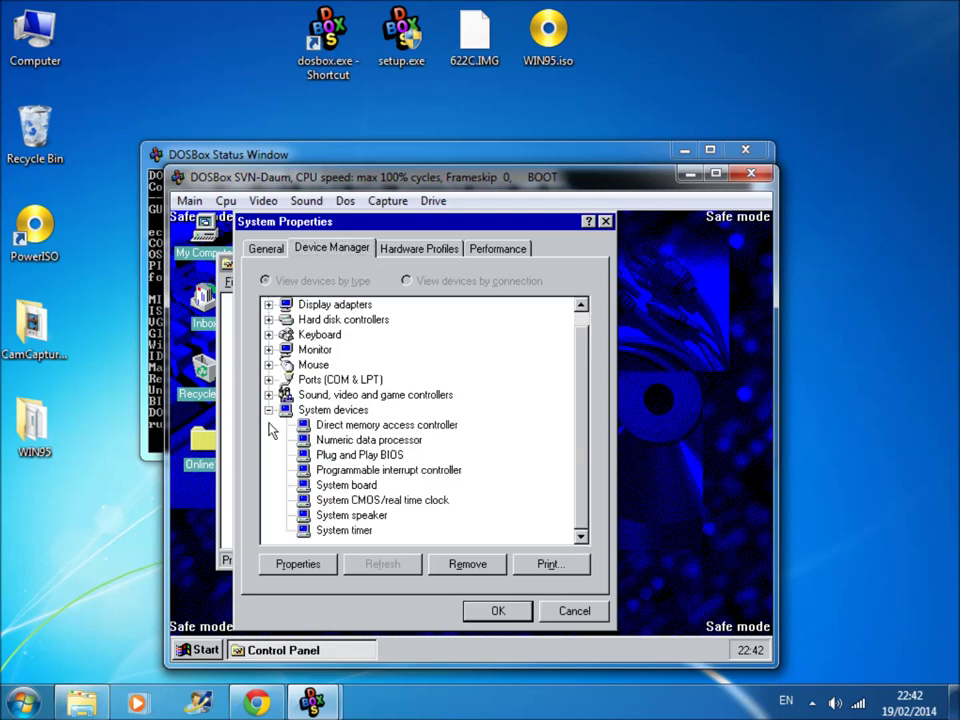
left_click(338, 456)
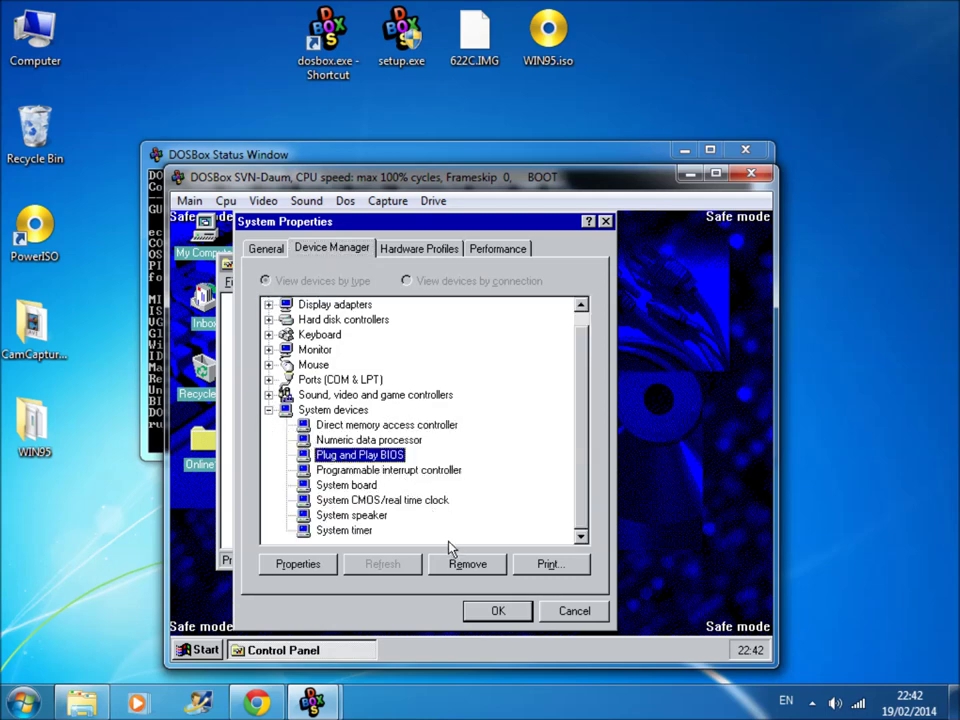
left_click(458, 567)
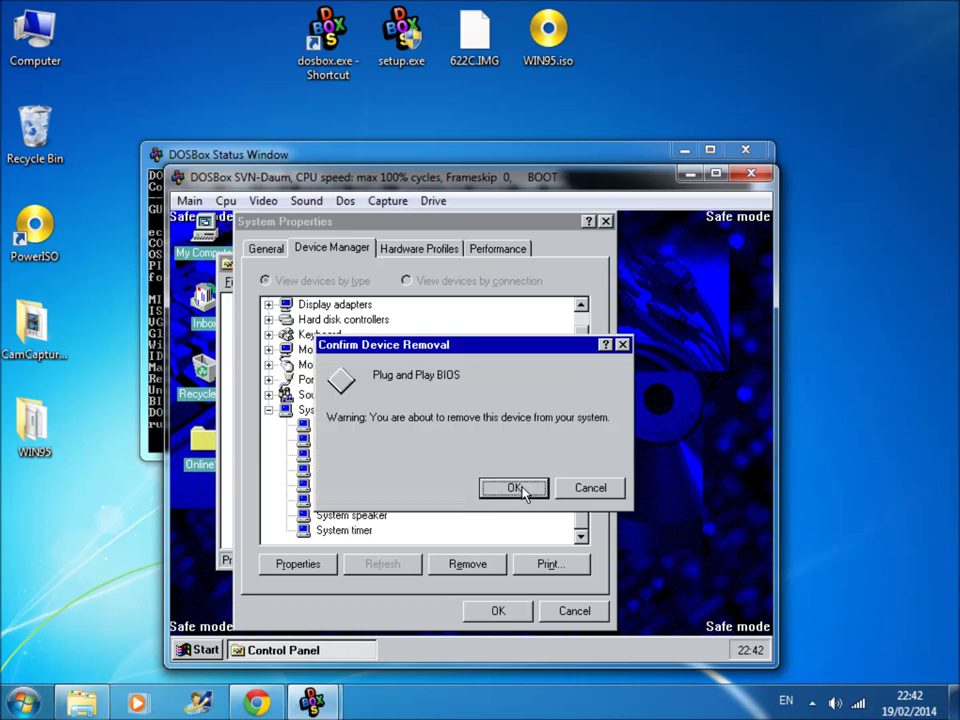
left_click(503, 490)
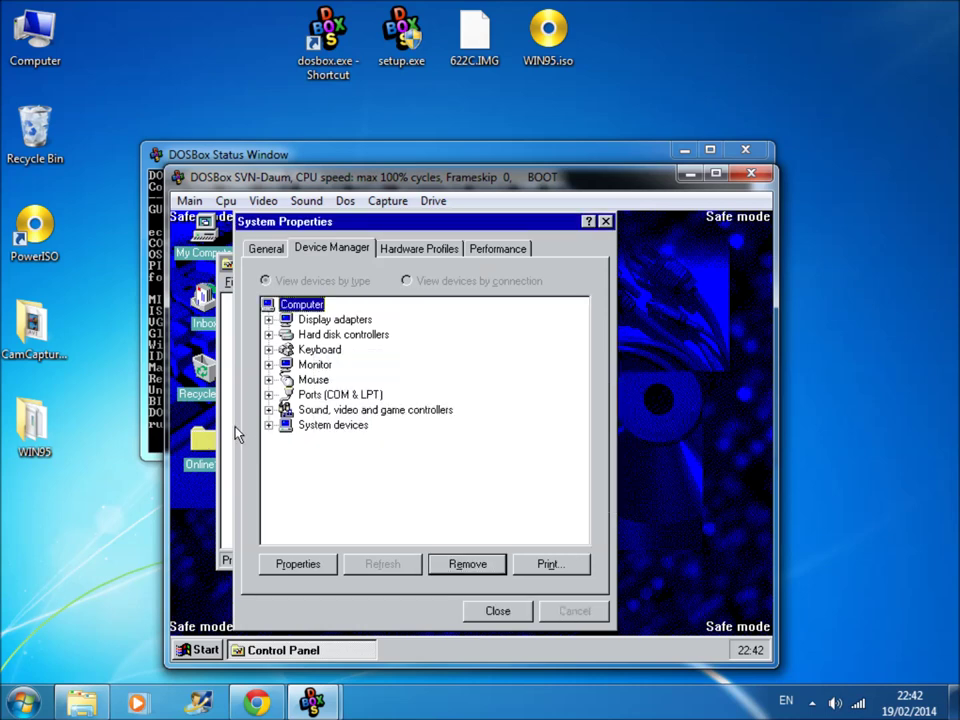
left_click(268, 425)
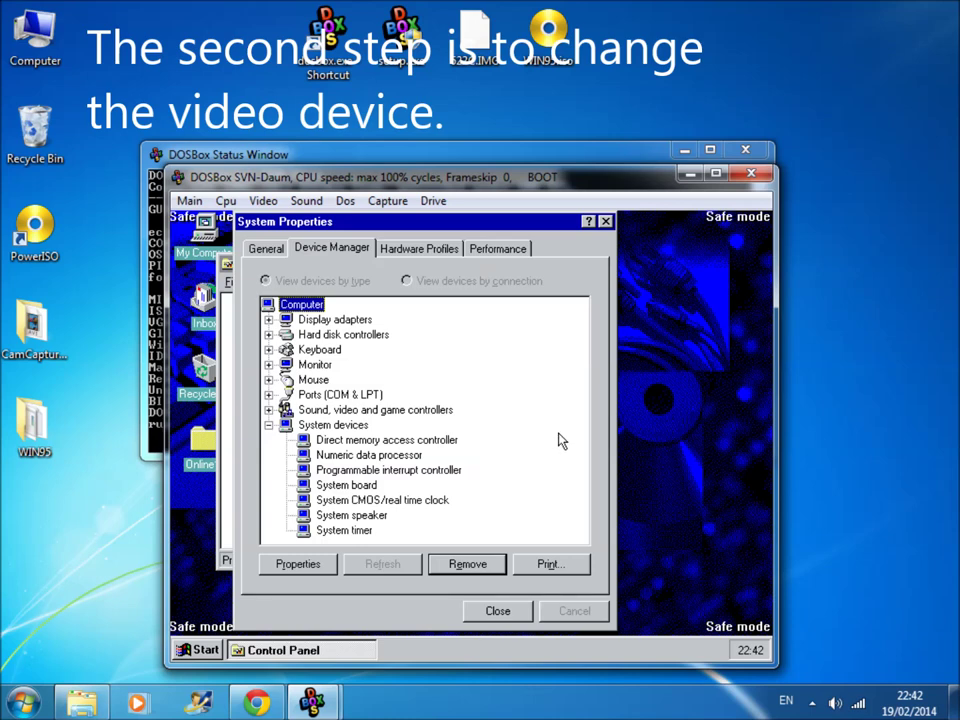
- Close System Properties and open the advanced display adapter properties from Display settings
left_click(505, 610)
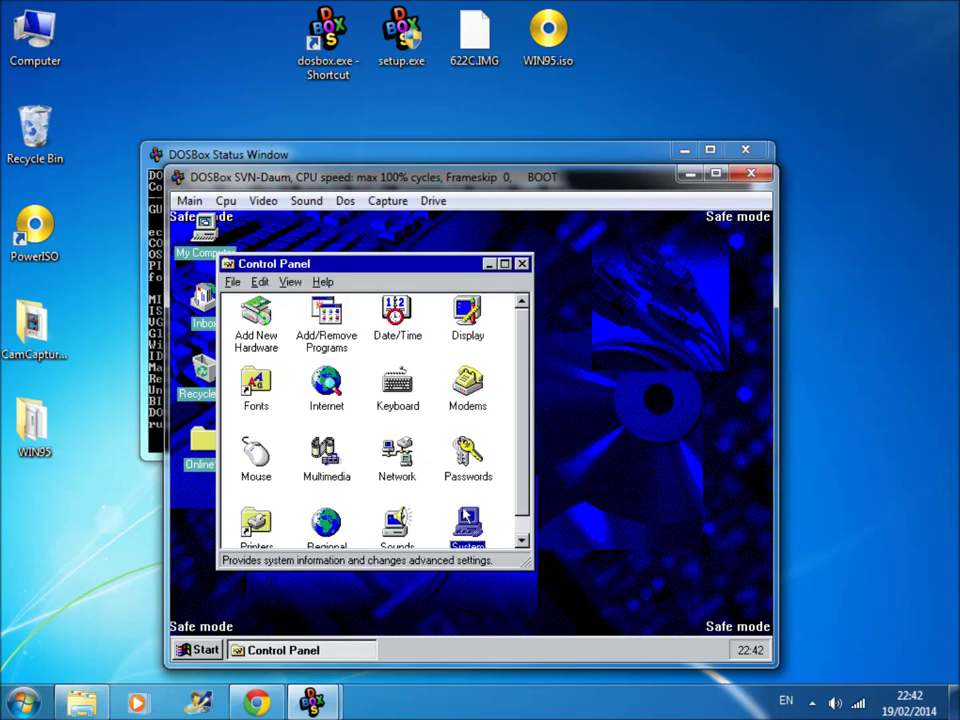
double_click(467, 315)
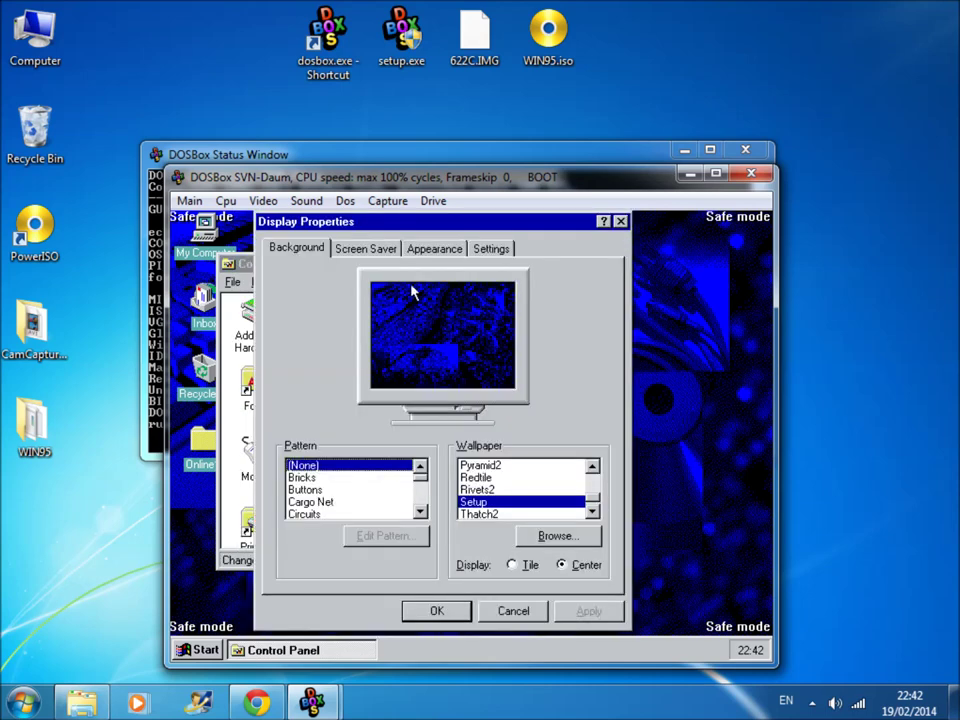
left_click(492, 247)
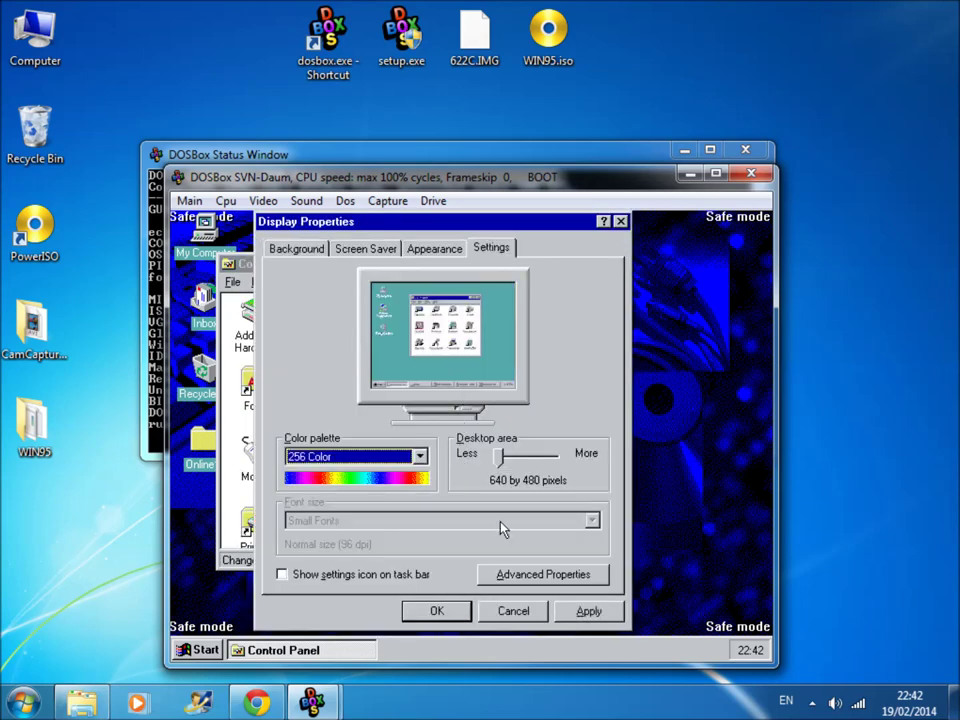
left_click(578, 573)
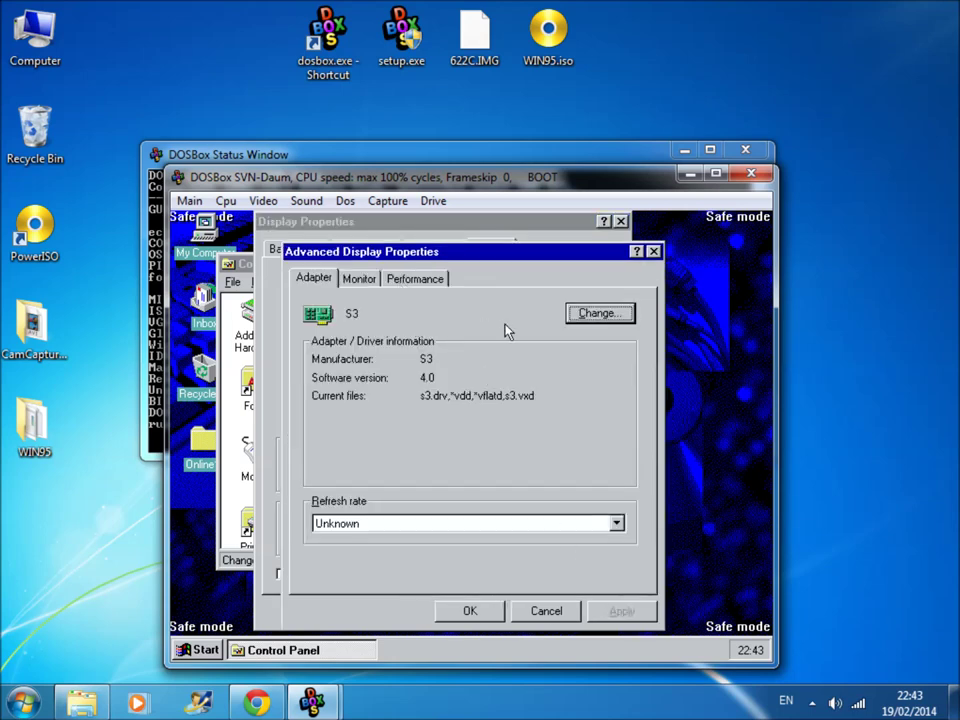
- Change the display adapter to Standard Display Adapter (VGA), showing all devices
left_click(604, 313)
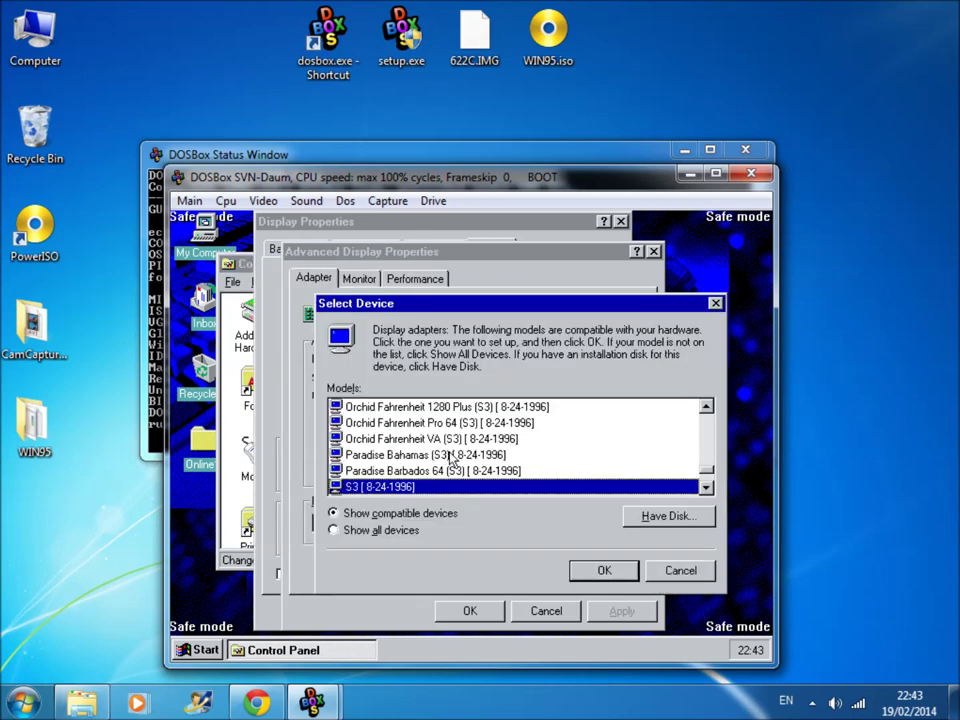
left_click(384, 531)
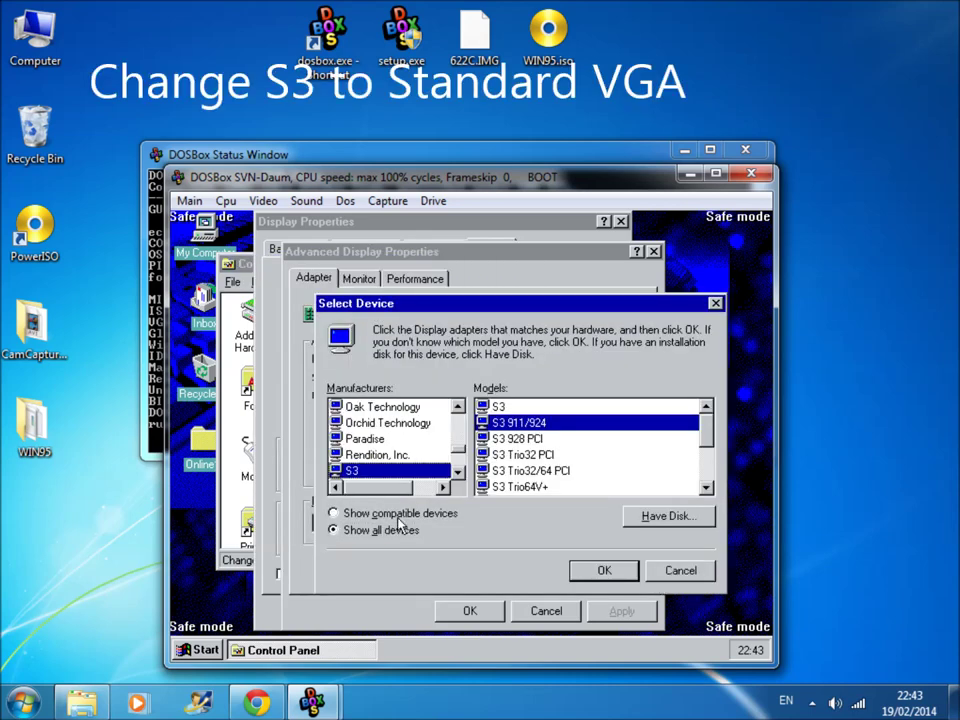
left_click_drag(458, 455, 458, 408)
left_click(398, 407)
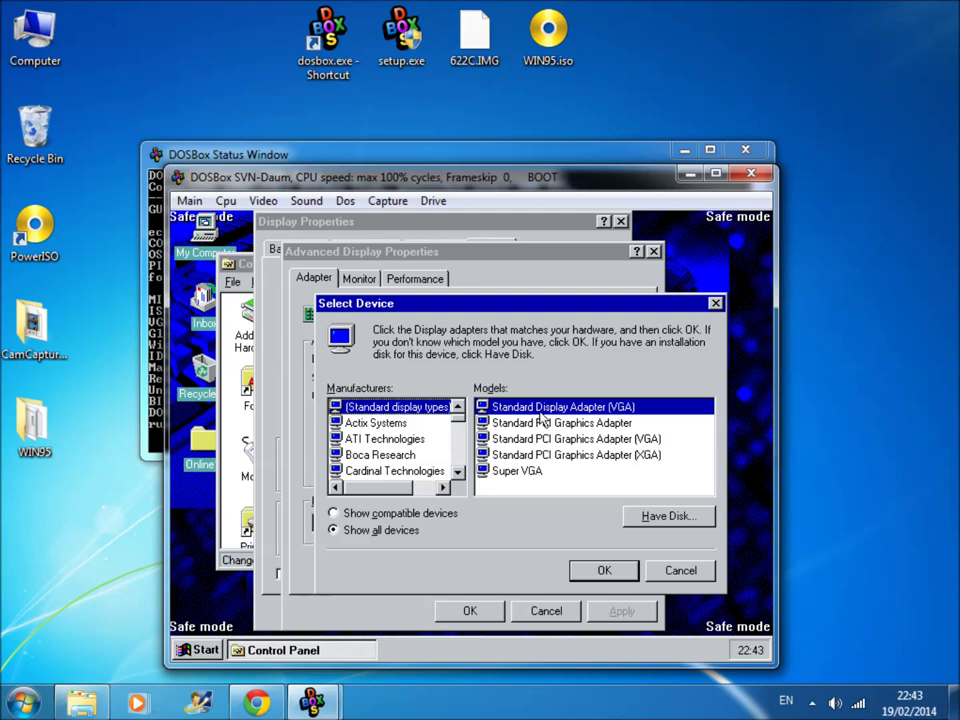
left_click(604, 569)
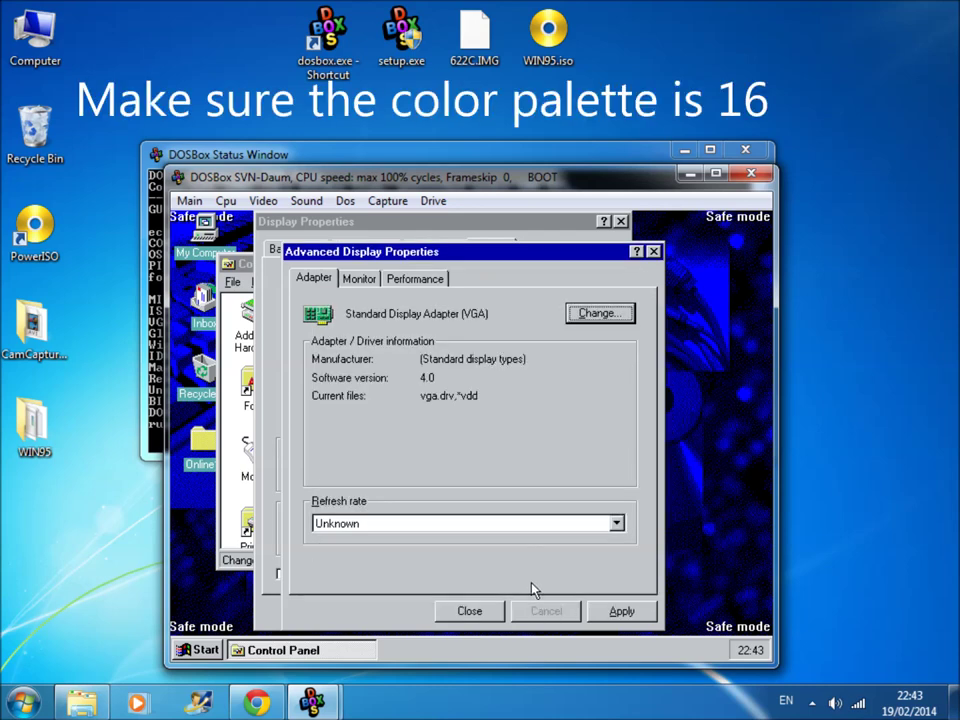
- Apply the VGA driver and 16 Color settings, then agree to restart Windows 95
left_click(622, 612)
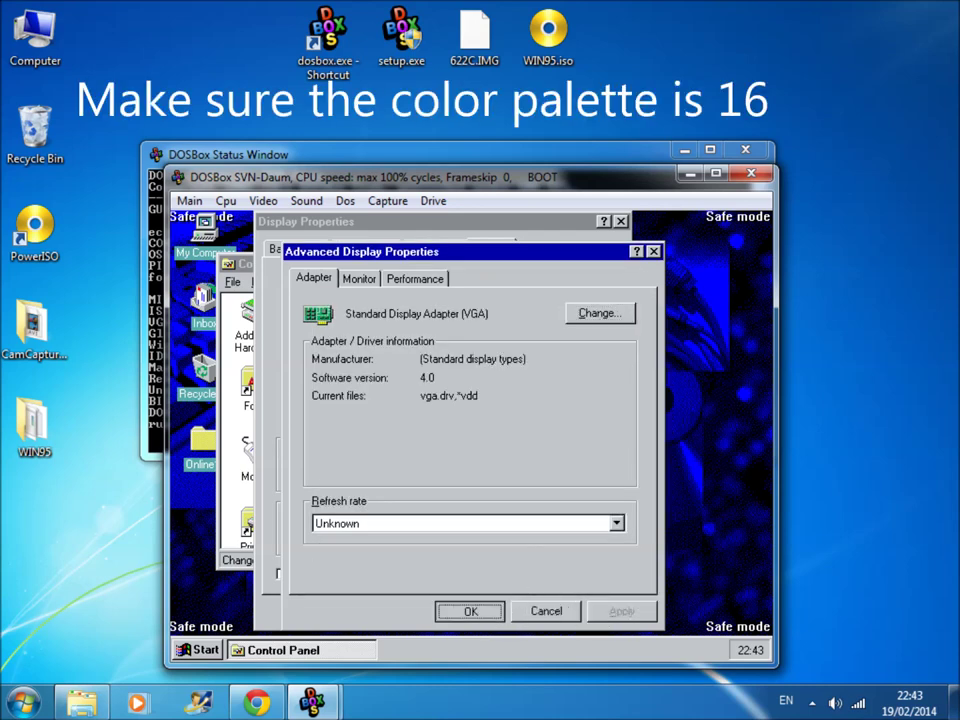
left_click(462, 610)
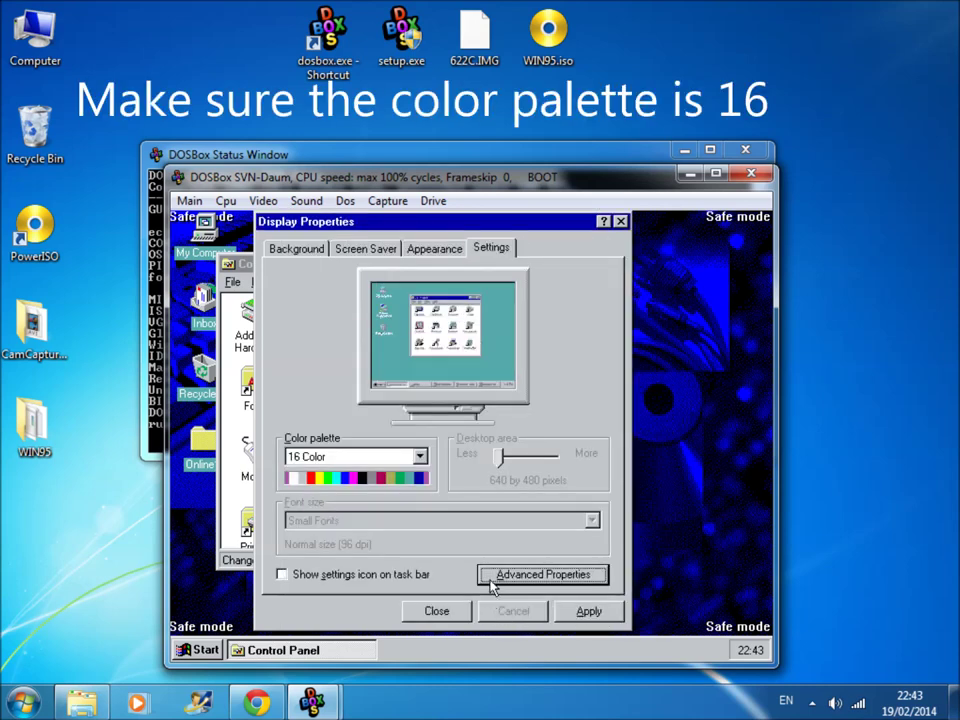
left_click(588, 611)
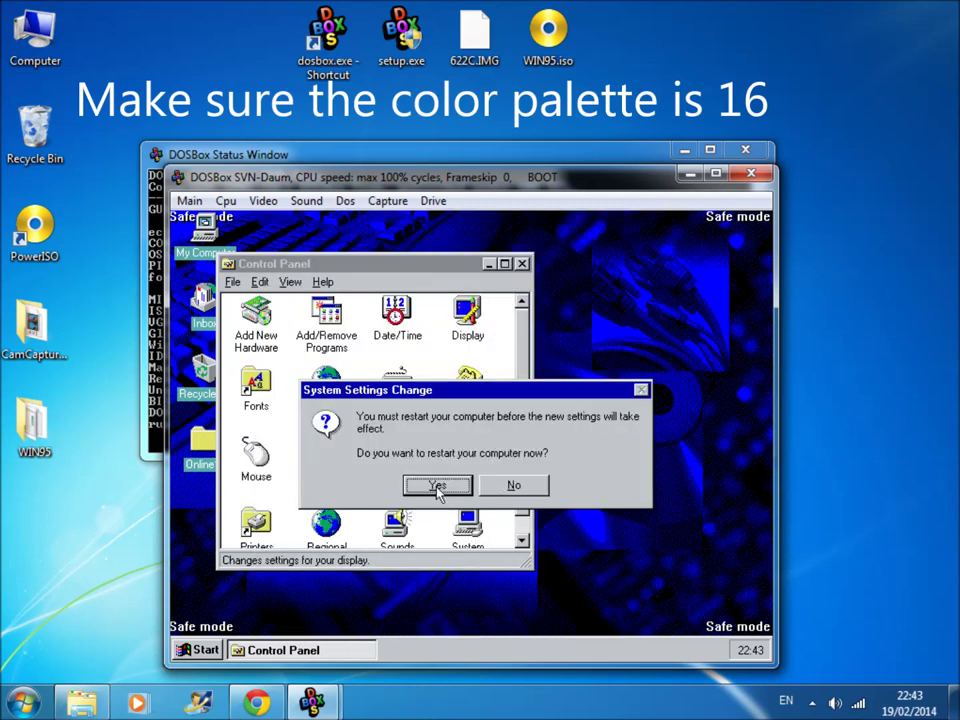
left_click(437, 486)
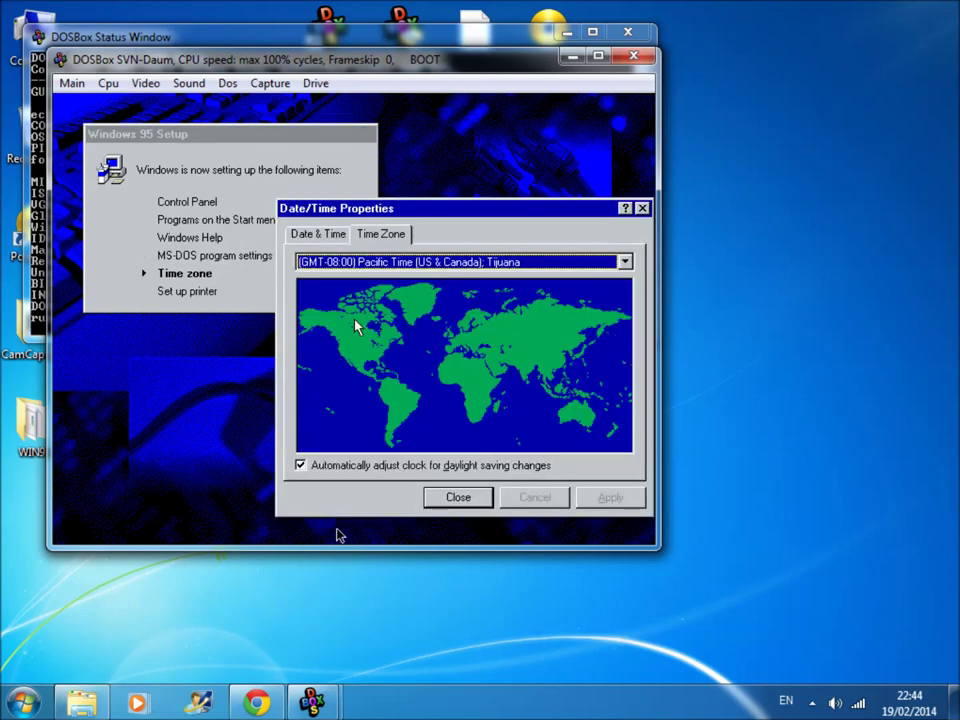
- Set the time zone to (GMT) Greenwich Mean Time, skip printer setup, and restart Windows 95
left_click(625, 261)
left_click_drag(630, 320, 630, 345)
left_click(455, 377)
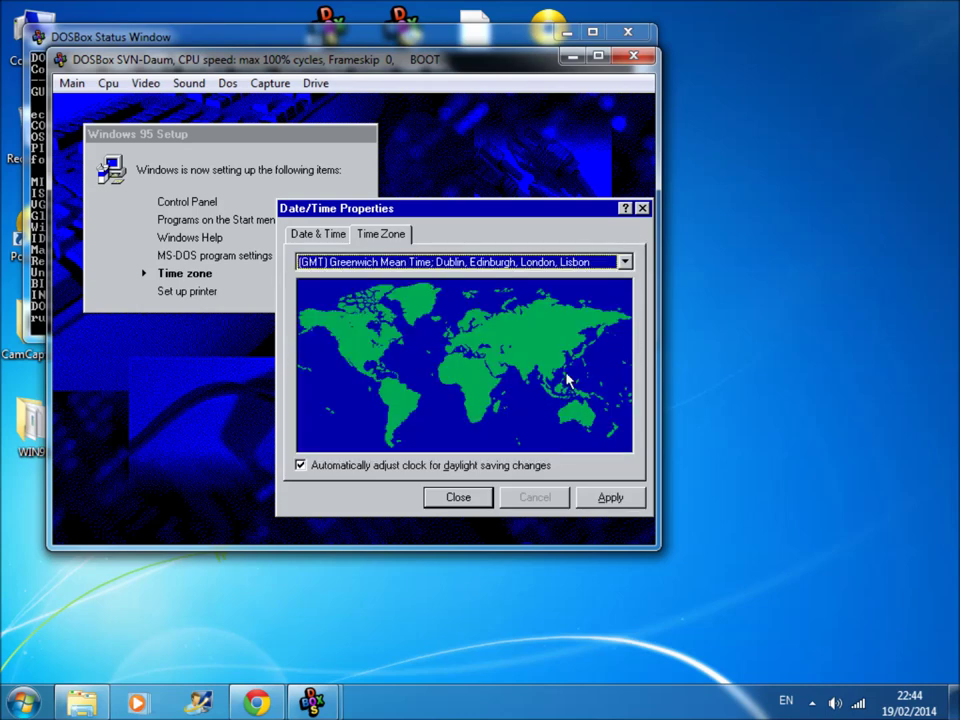
left_click(603, 500)
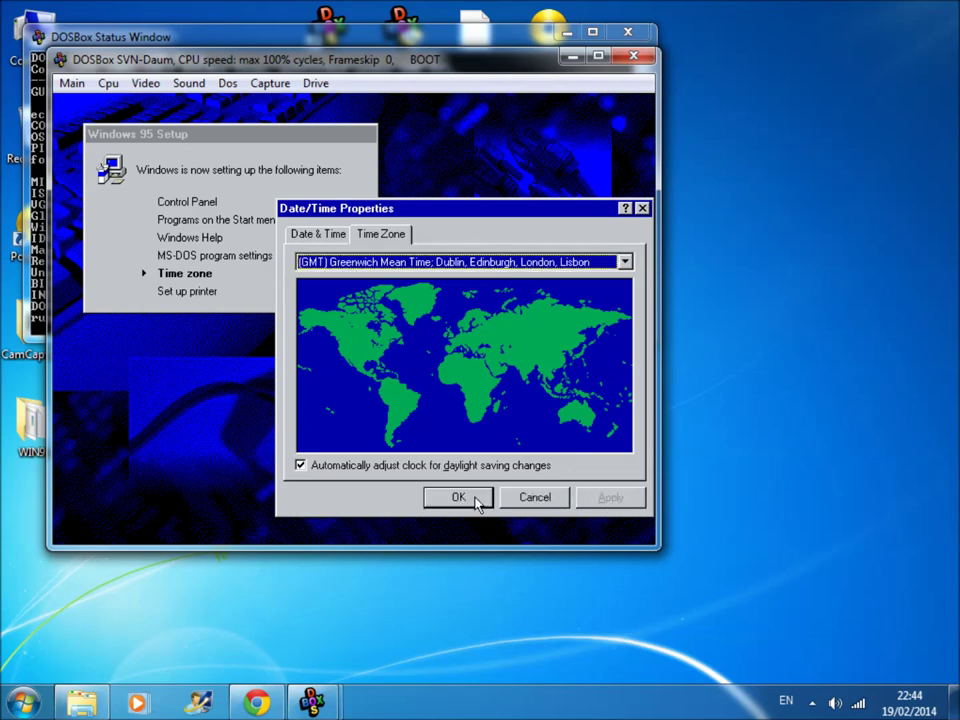
left_click(459, 497)
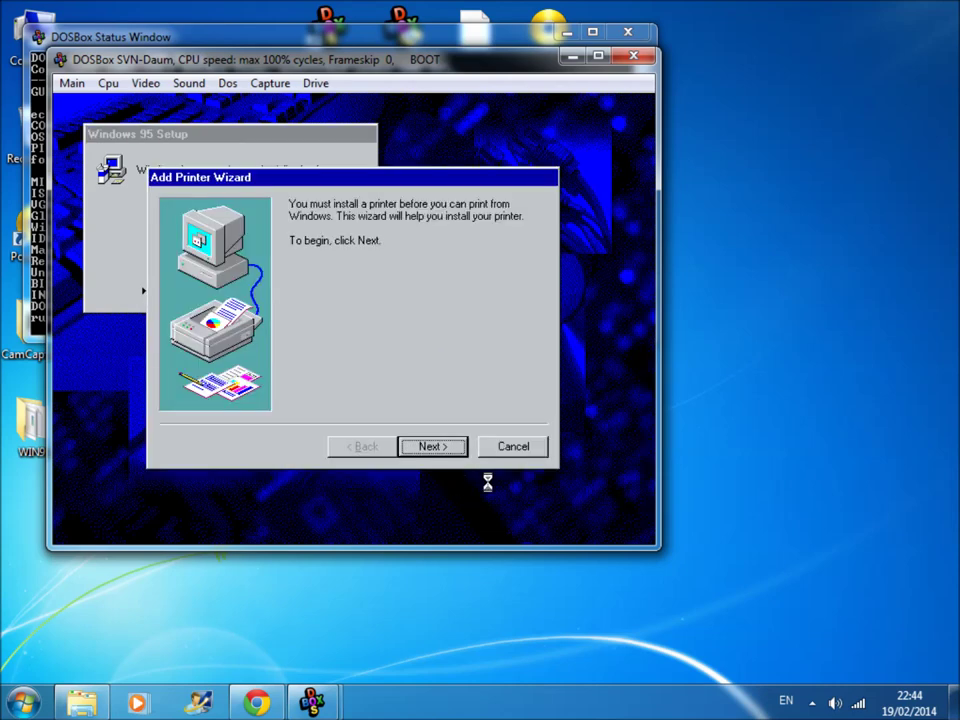
left_click(513, 447)
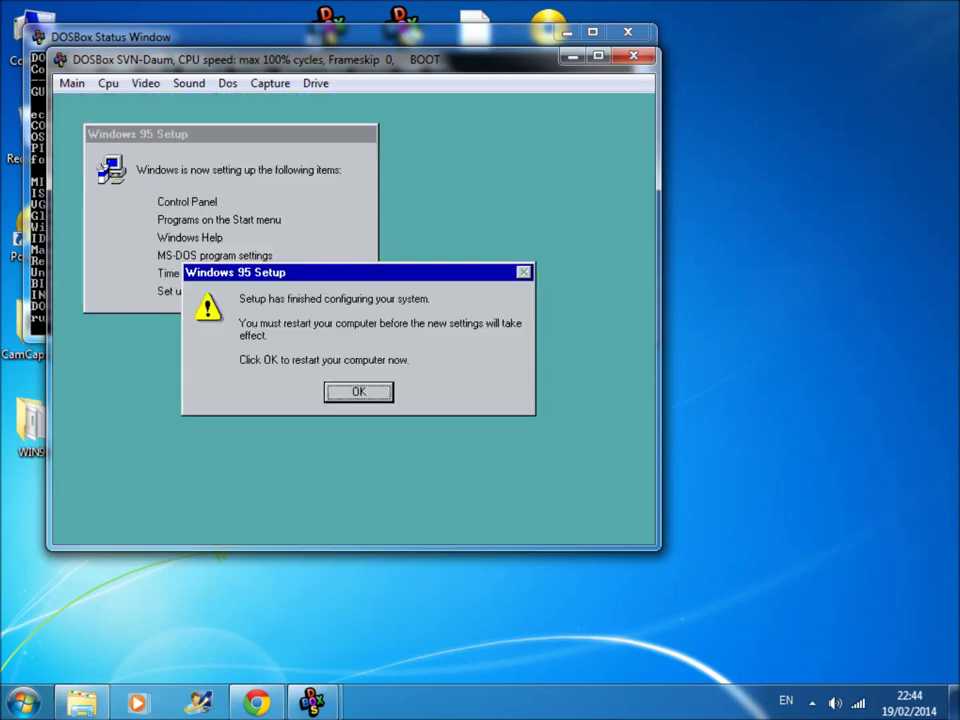
left_click(357, 393)
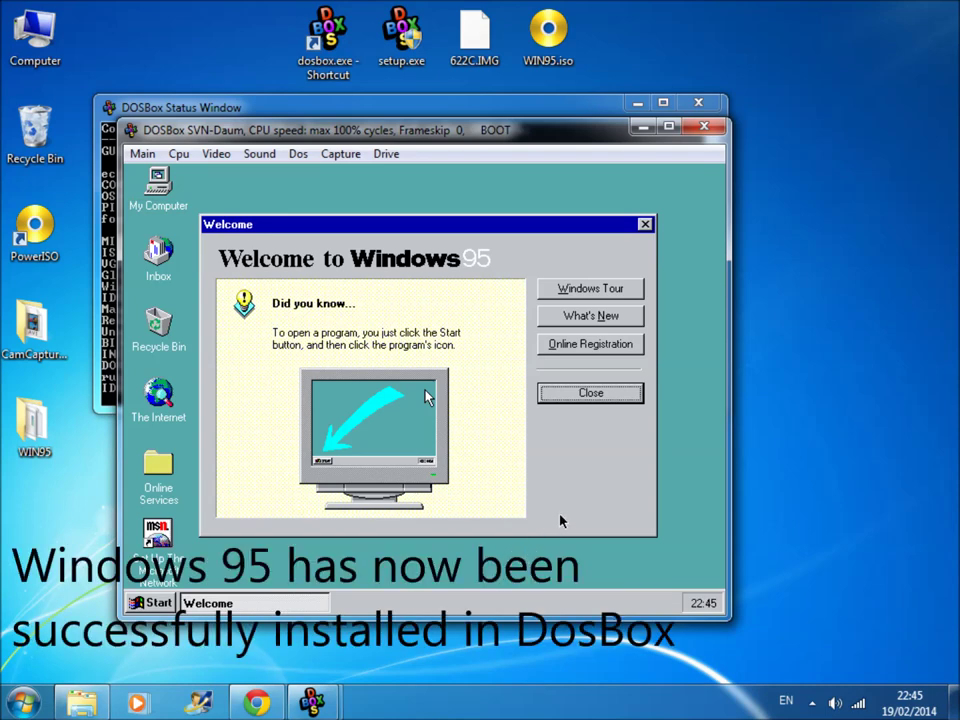
- Close the Welcome to Windows 95 dialog on the freshly booted desktop
left_click(608, 398)
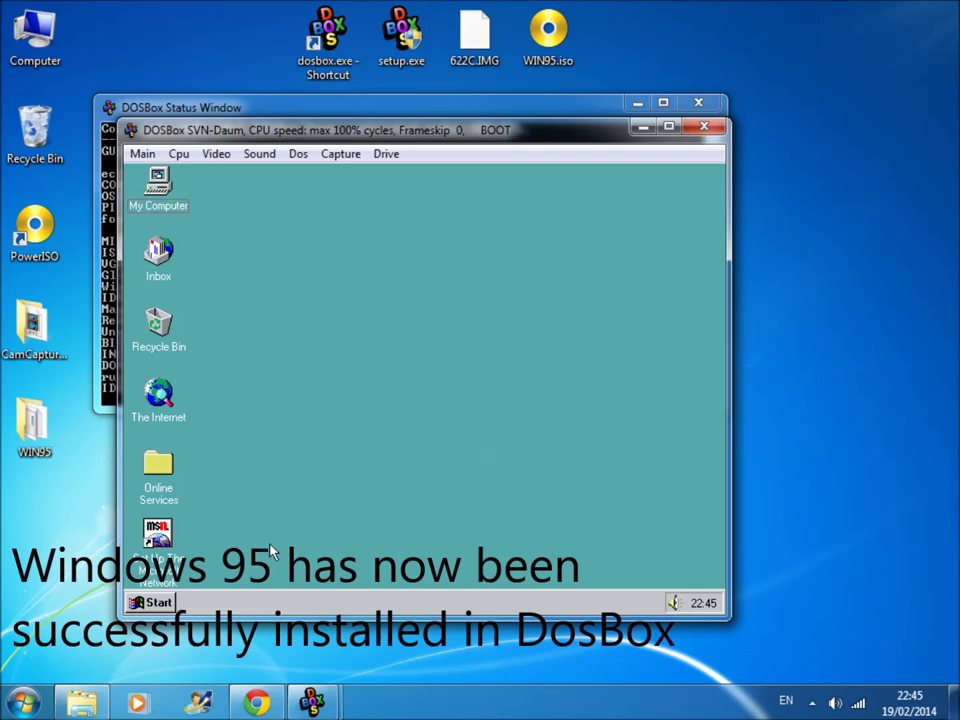
- Shut down Windows 95 from the Start menu, confirming with Yes
left_click(156, 600)
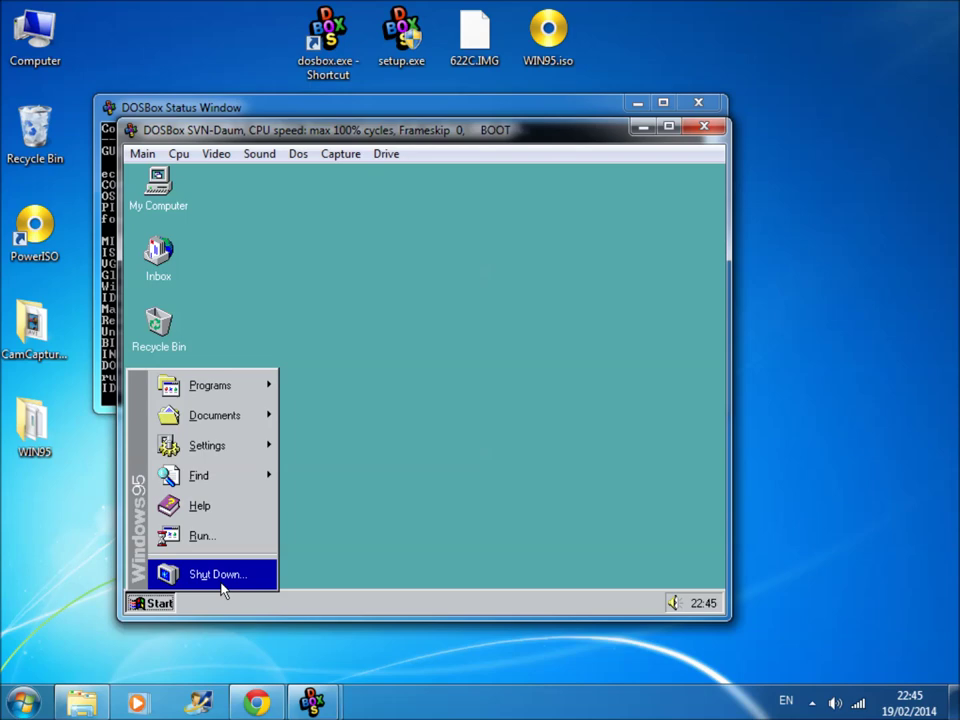
left_click(217, 574)
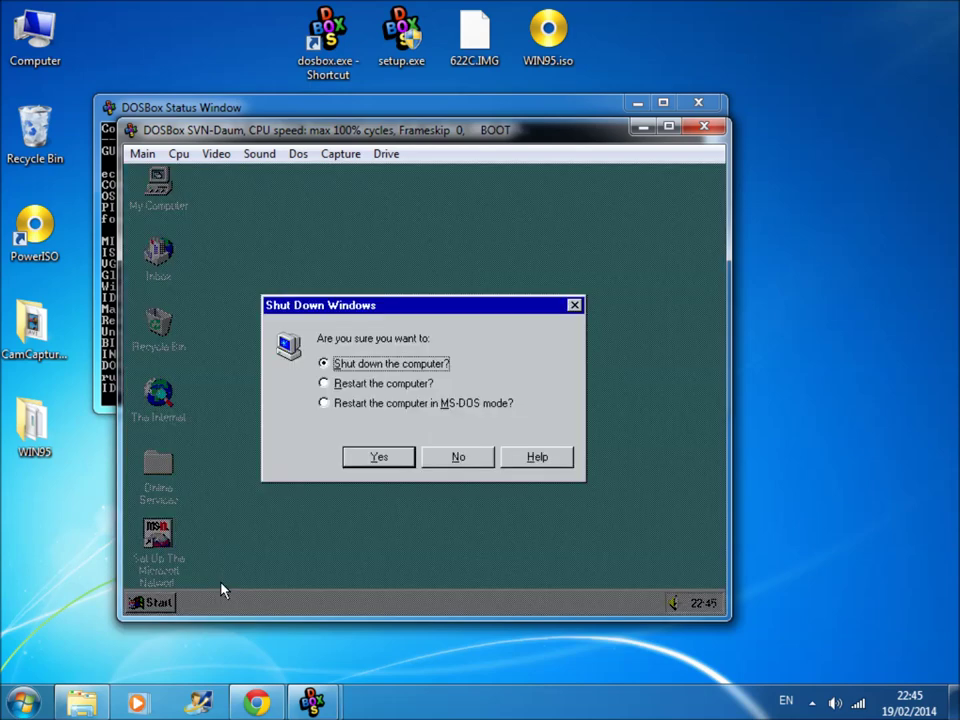
left_click(374, 460)
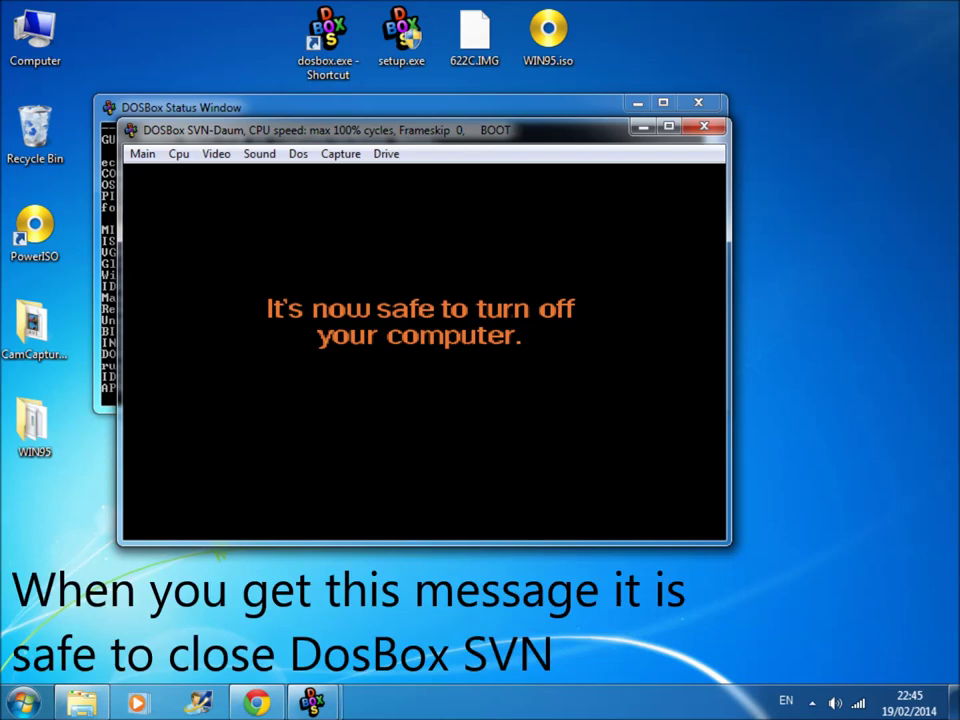
- Move the DOSBox status window aside and close the main DOSBox window
key("alt+Tab")
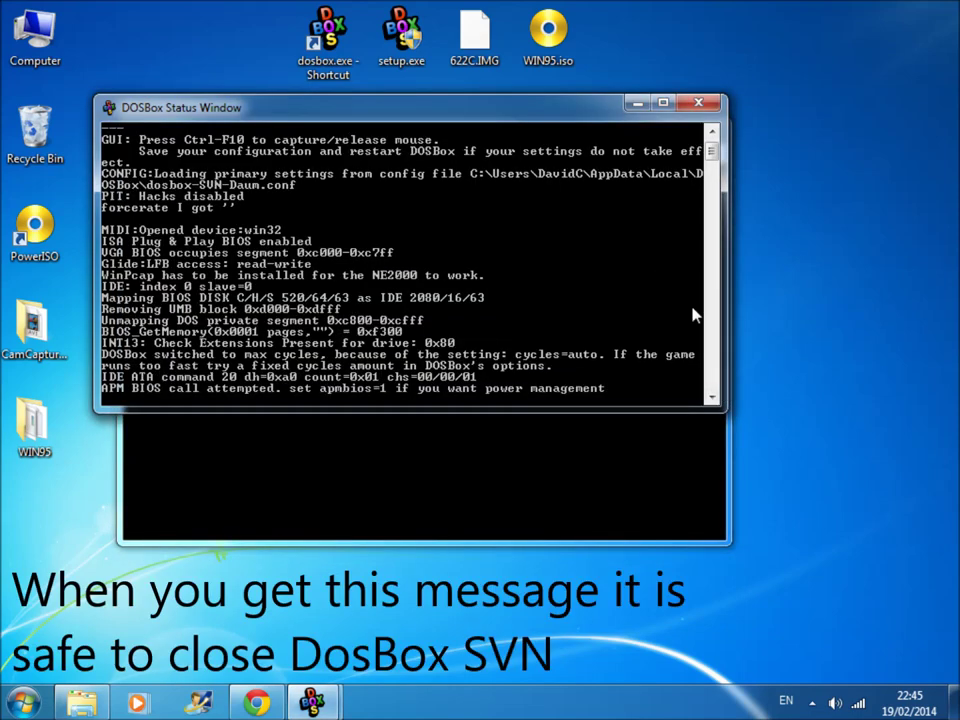
left_click_drag(628, 112, 655, 193)
left_click(598, 138)
left_click(704, 127)
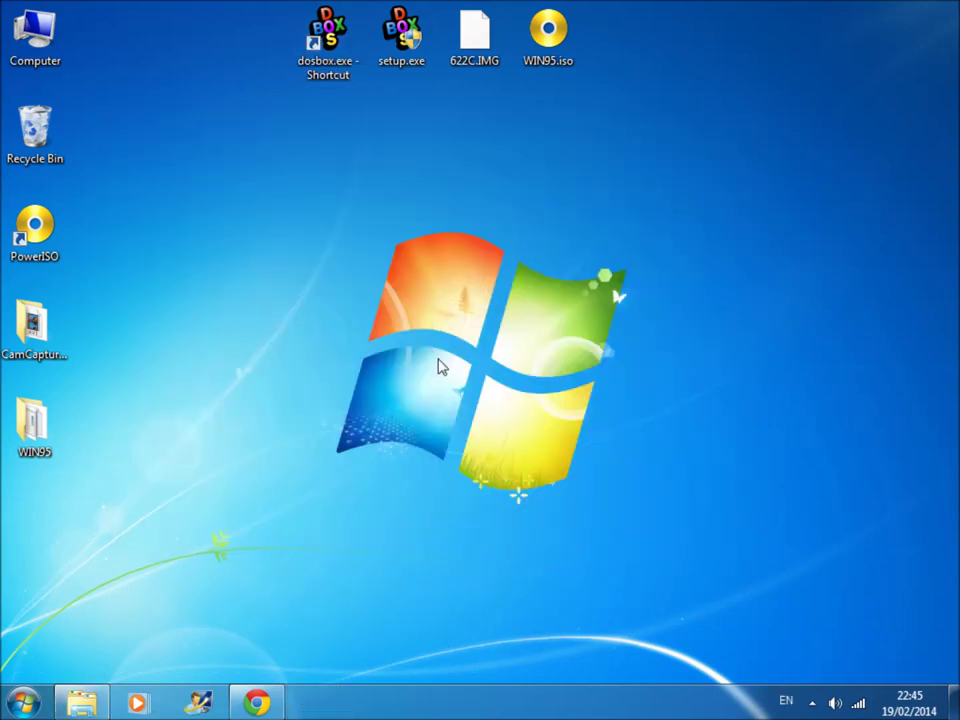